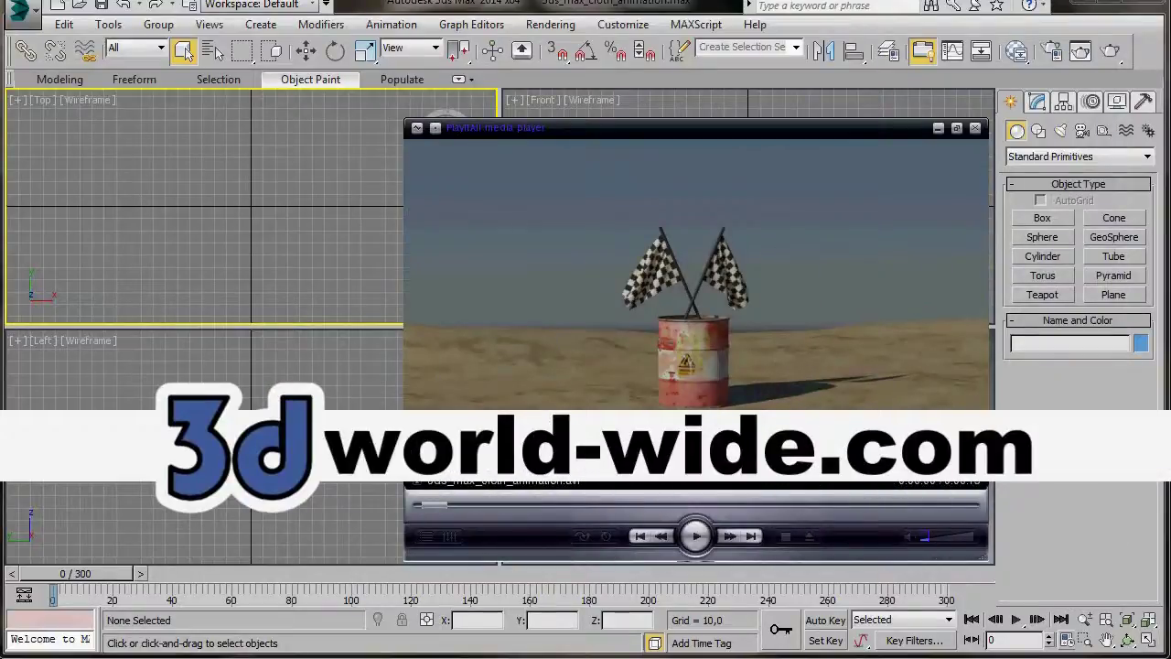
# Step: Play the 3ds_max_cloth_animation.avi preview of the checkered flags waving
pyautogui.click(695, 537)
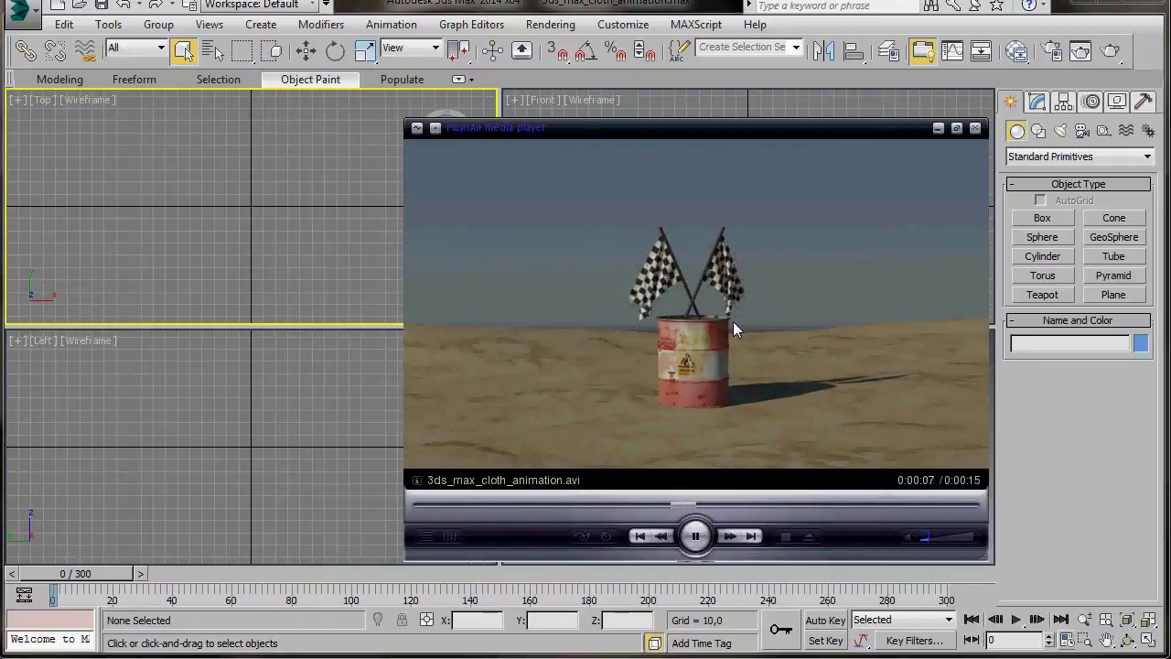
# Step: Close the preview and set the scene units to Generic Units
pyautogui.click(973, 128)
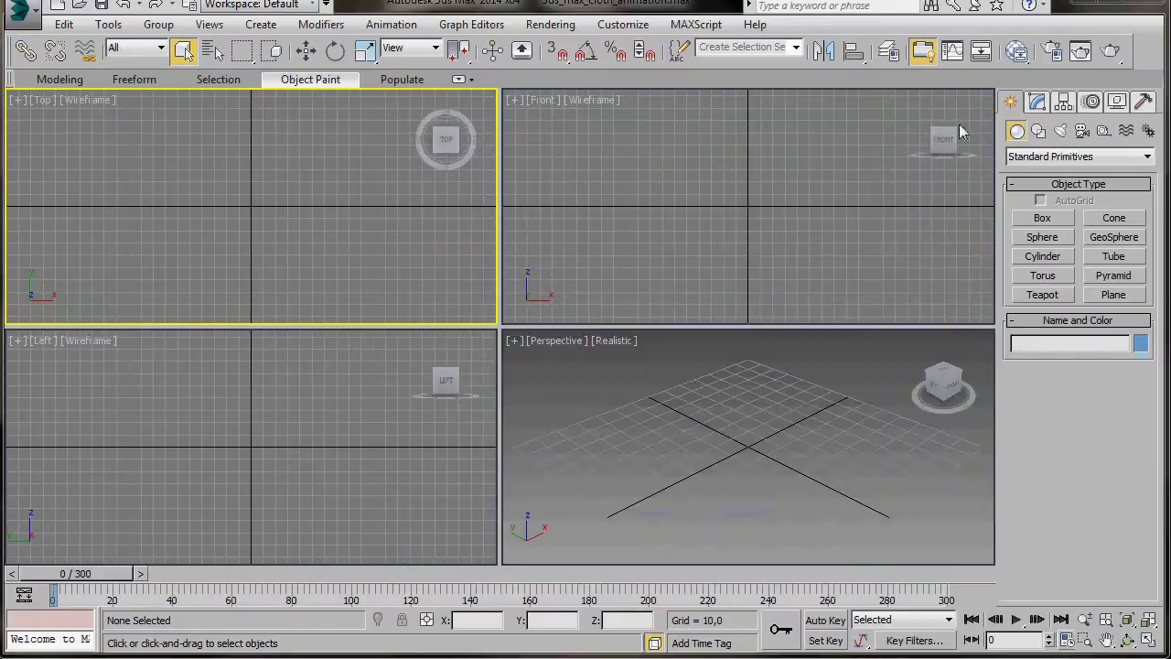
pyautogui.click(606, 26)
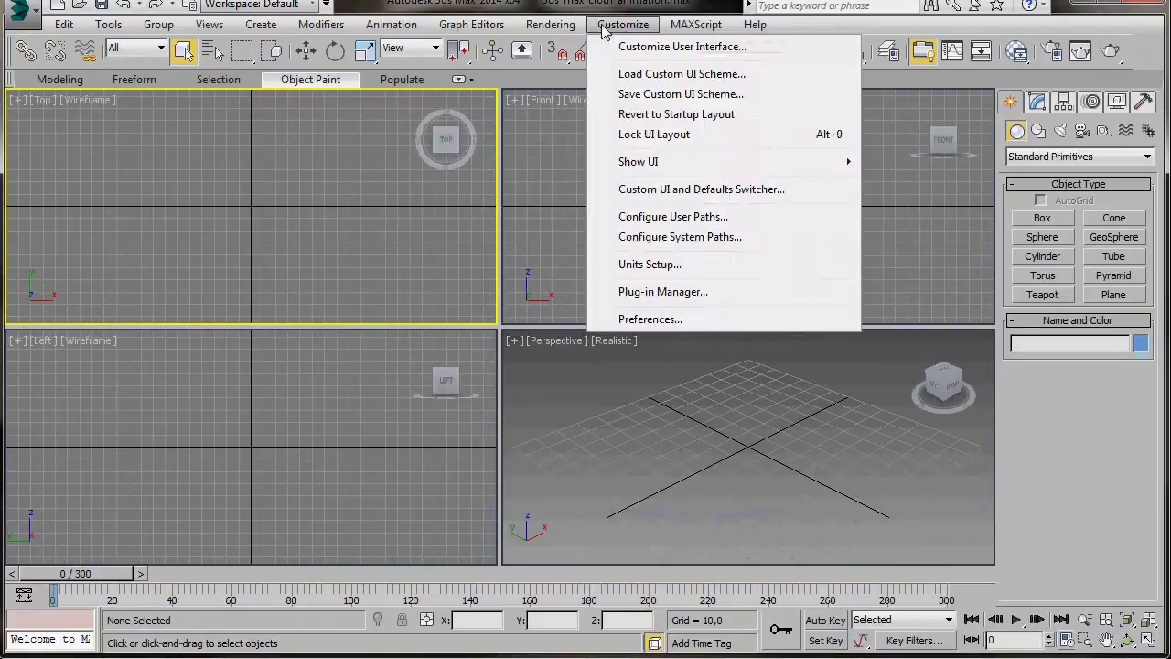
pyautogui.click(629, 267)
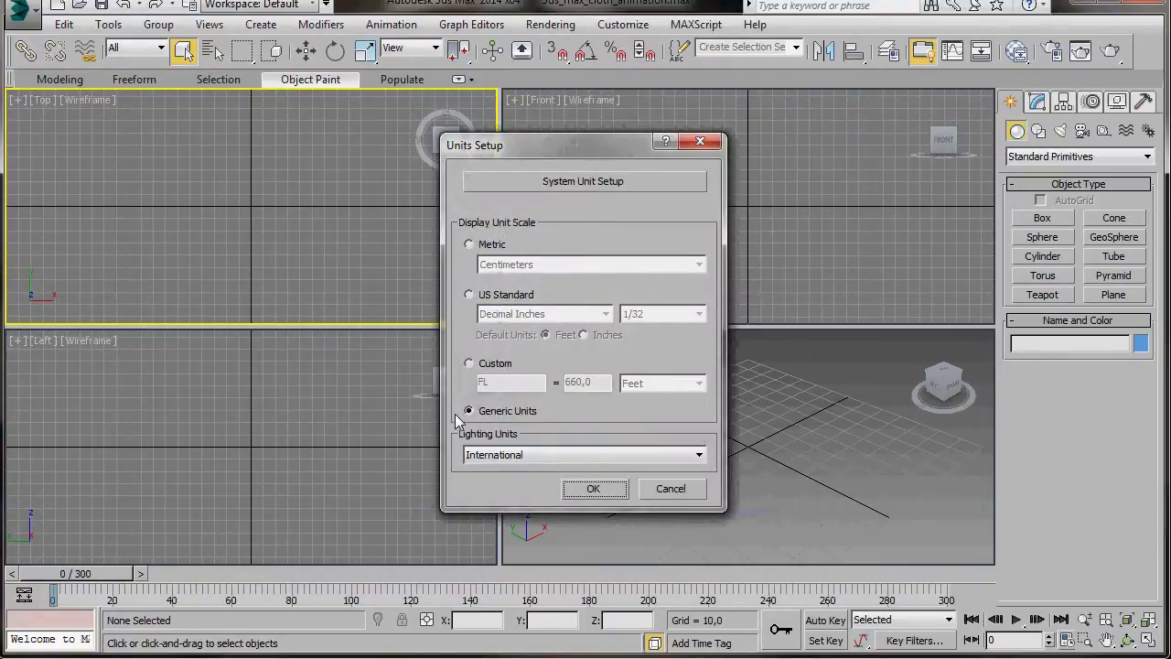
pyautogui.click(594, 488)
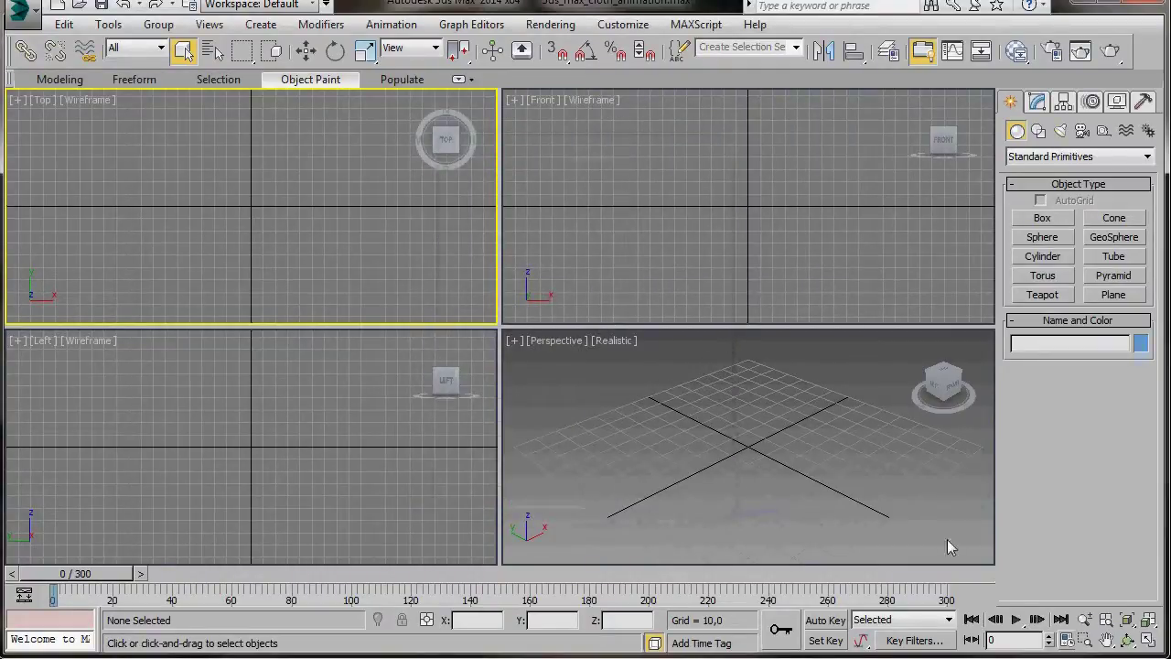
# Step: Confirm the animation range ends at frame 300 in Time Configuration
pyautogui.click(1068, 643)
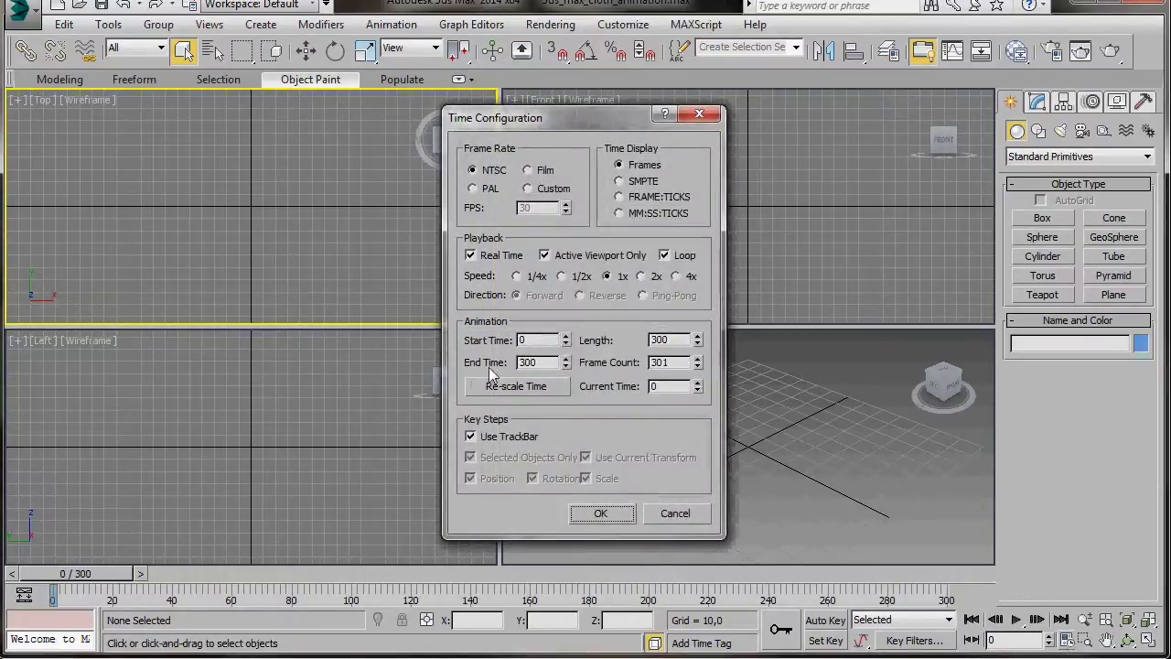
pyautogui.doubleClick(543, 362)
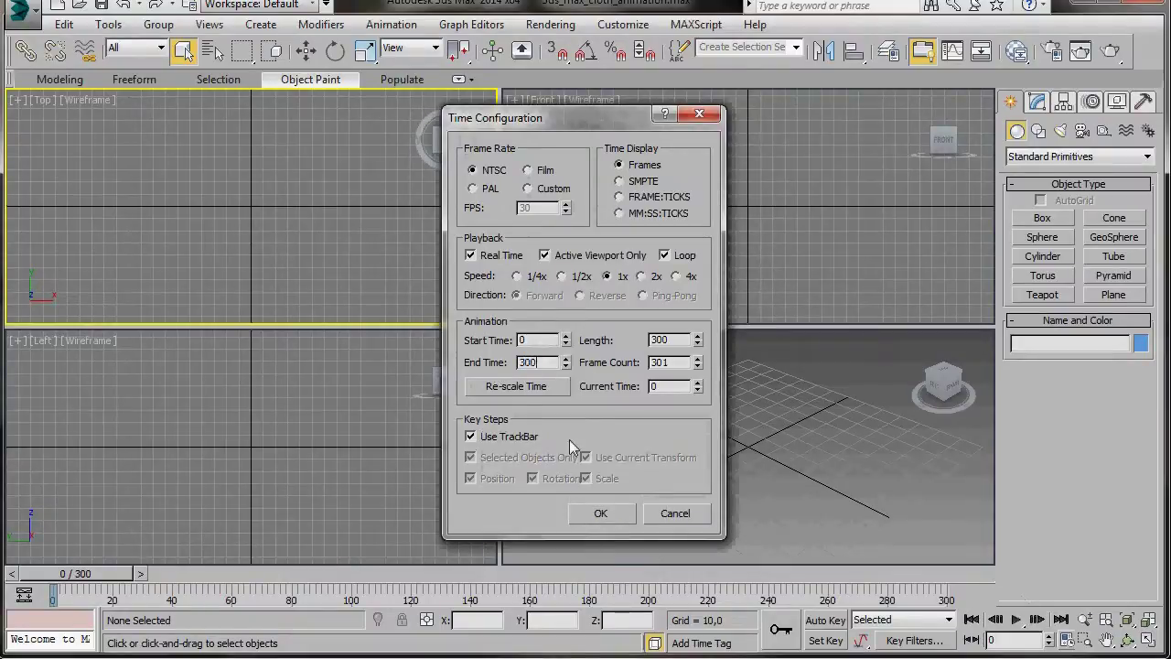
pyautogui.click(600, 514)
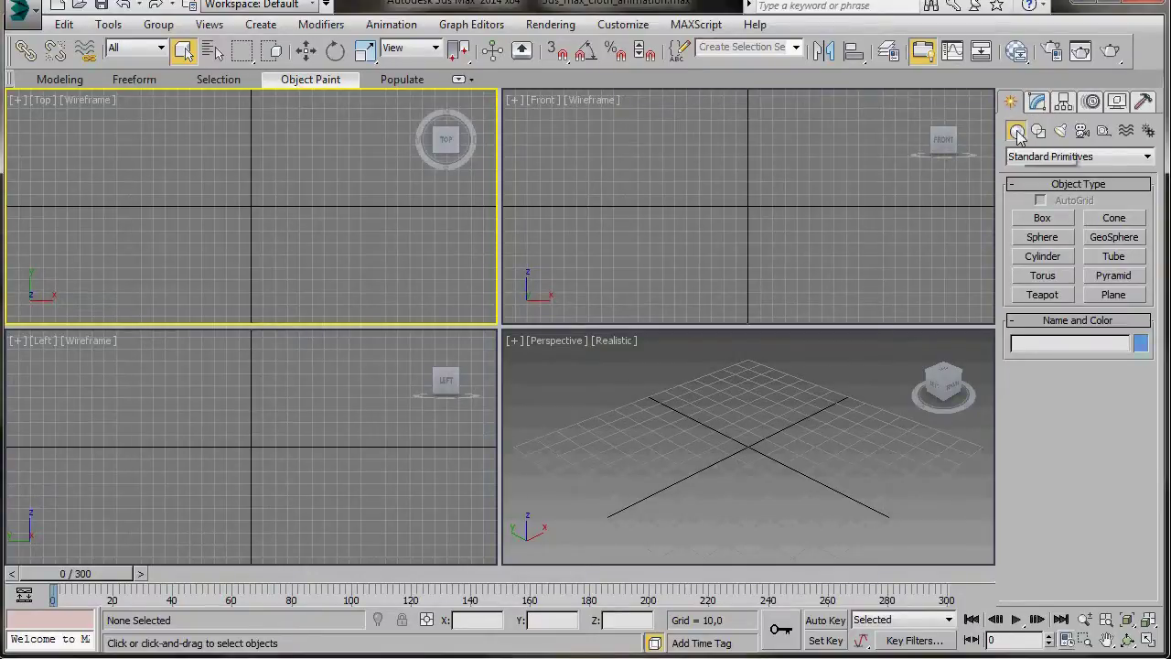
# Step: Create a cylinder at the origin with radius 2 and height 180 using Keyboard Entry
pyautogui.click(1043, 256)
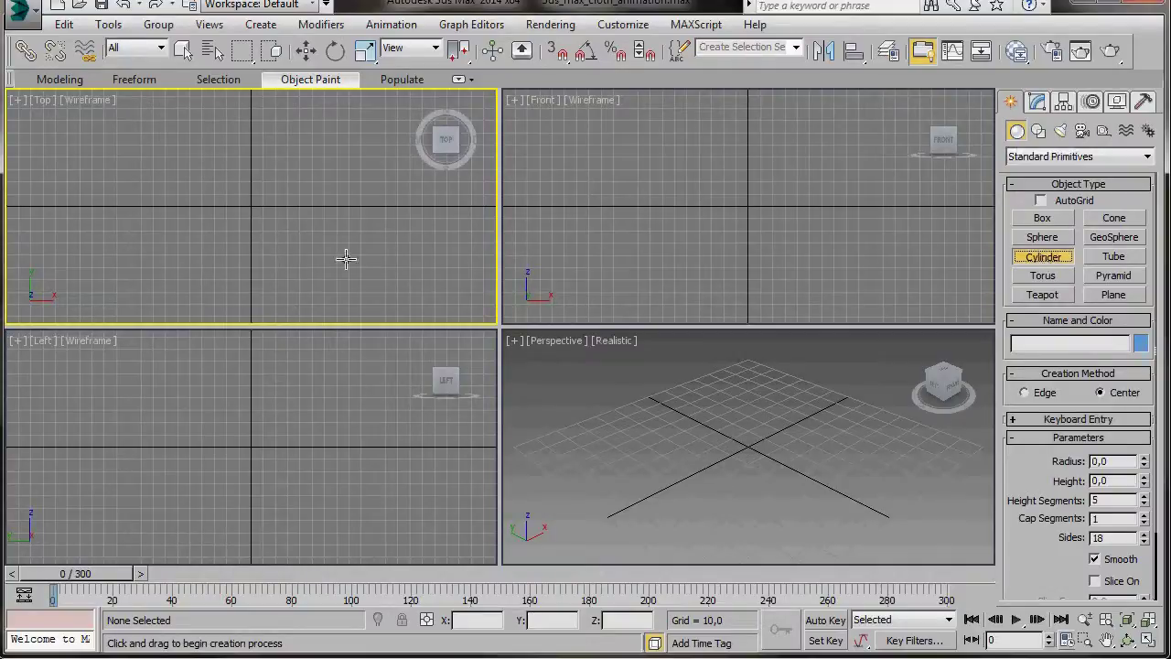
pyautogui.click(254, 205)
pyautogui.click(1017, 420)
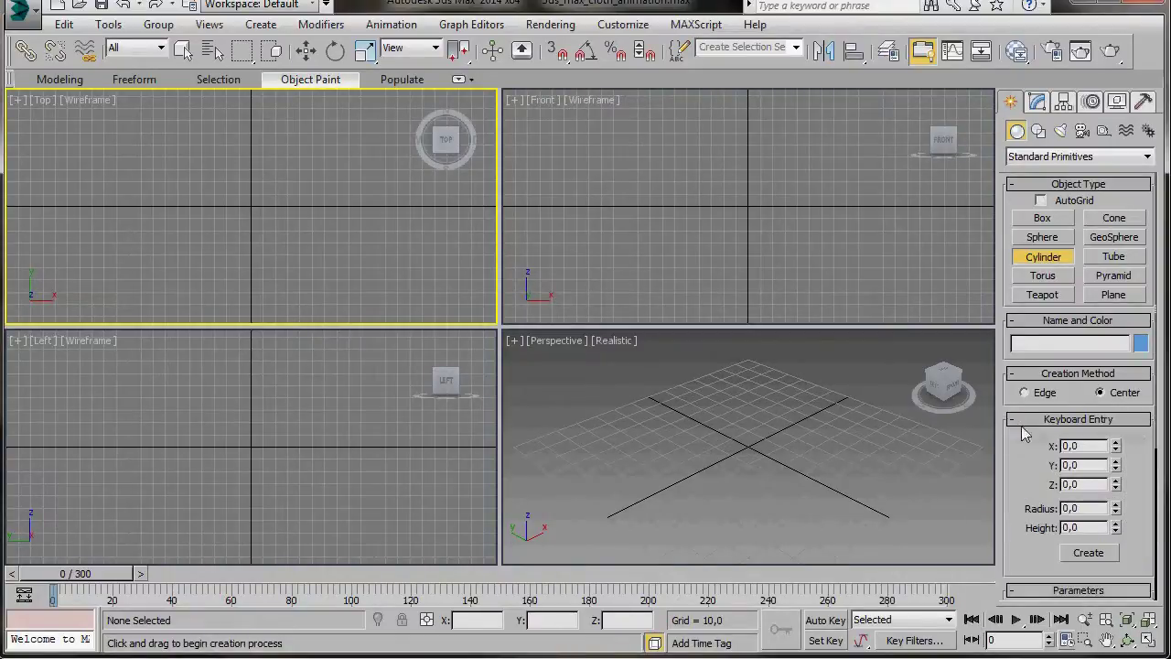
pyautogui.doubleClick(1067, 509)
pyautogui.write('2')
pyautogui.press('Tab')
pyautogui.write('180')
pyautogui.click(1088, 553)
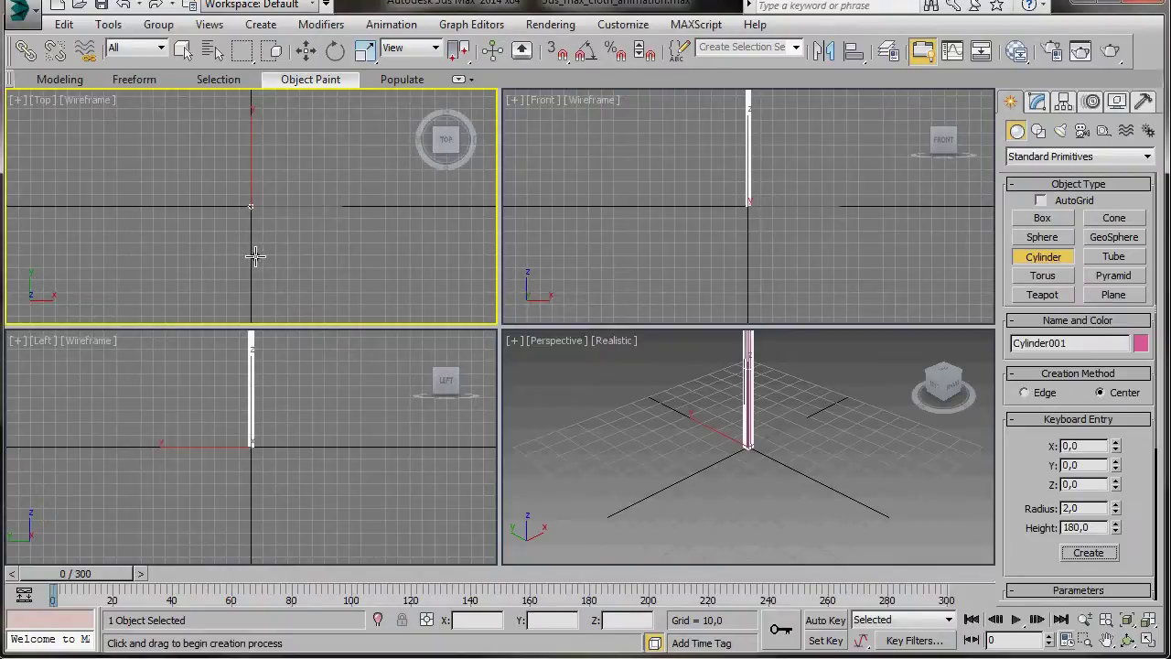
# Step: Rename the cylinder to flagpole in the Modify panel
pyautogui.scroll(10, 255, 256)
pyautogui.moveTo(287, 251); pyautogui.dragTo(272, 213, button='middle')
pyautogui.scroll(-2, 272, 213)
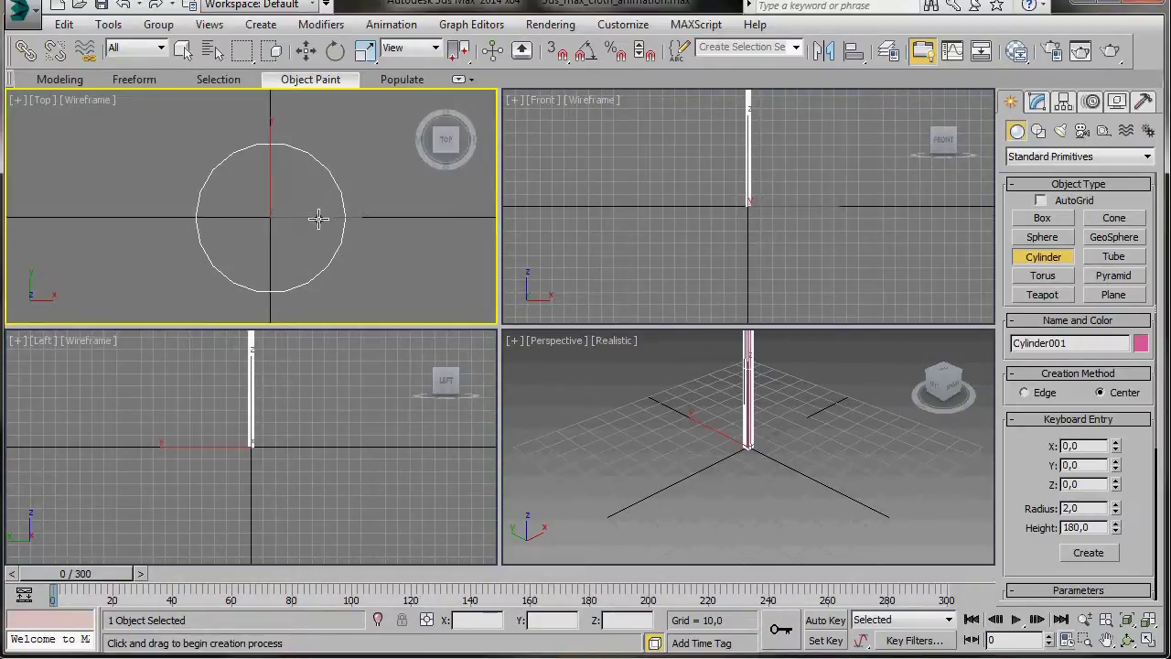
pyautogui.click(1037, 103)
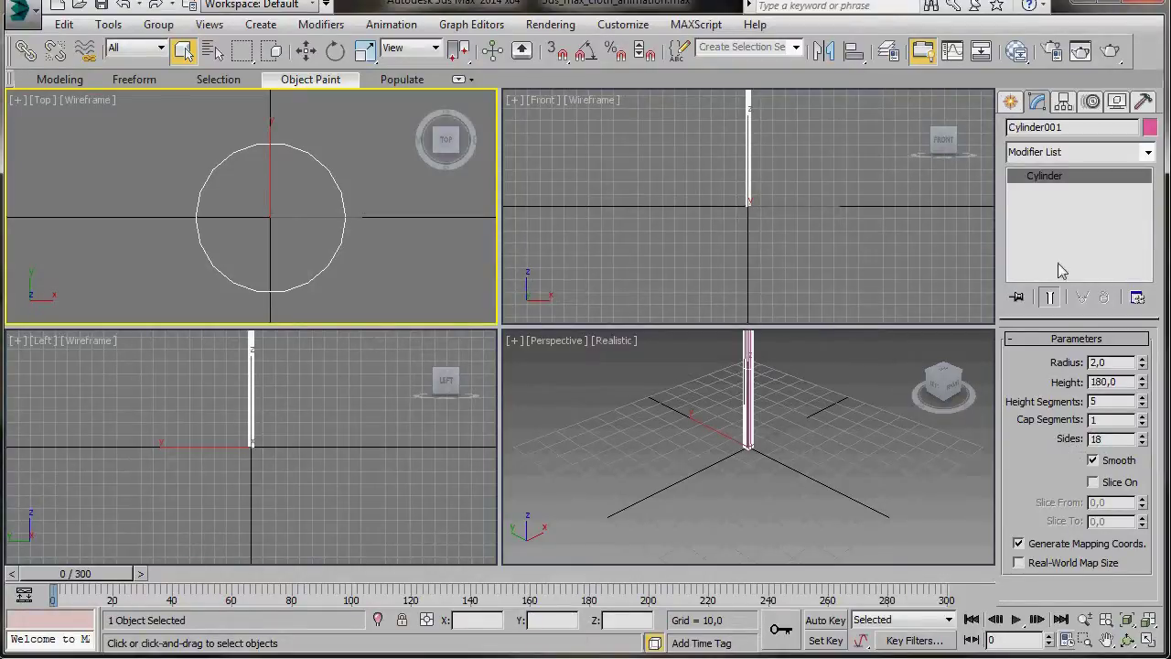
pyautogui.moveTo(1061, 128); pyautogui.dragTo(1015, 132)
pyautogui.write('flagpole')
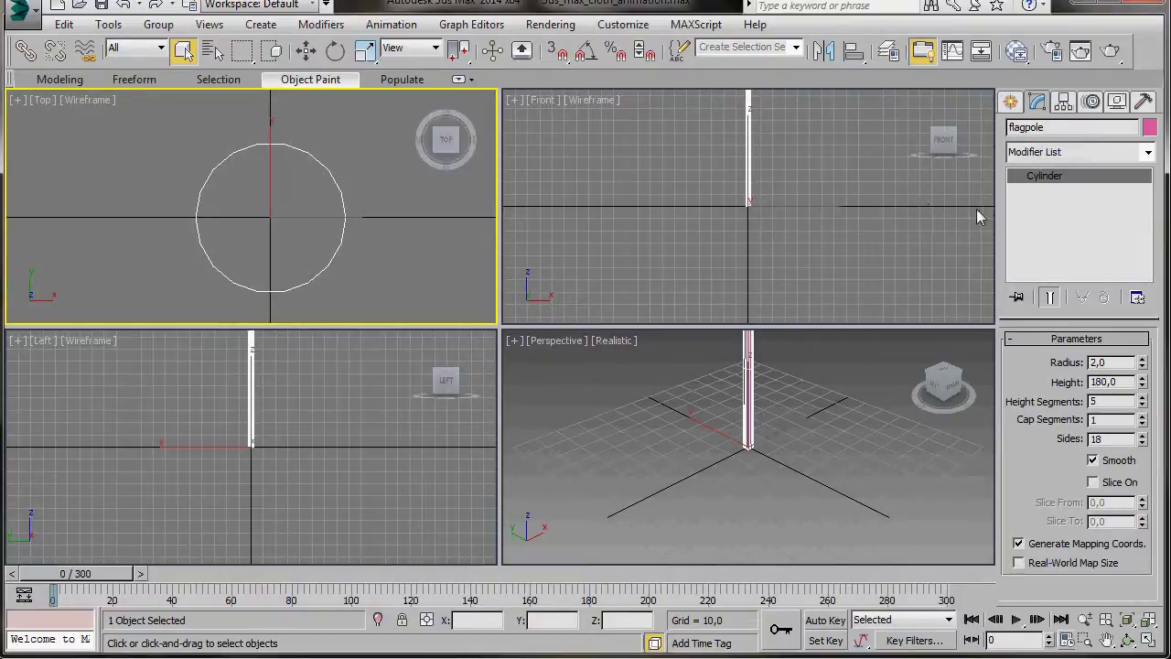
# Step: Maximize the Front view and draw a rectangle spline out from the pole's top
pyautogui.click(1011, 105)
pyautogui.click(675, 214)
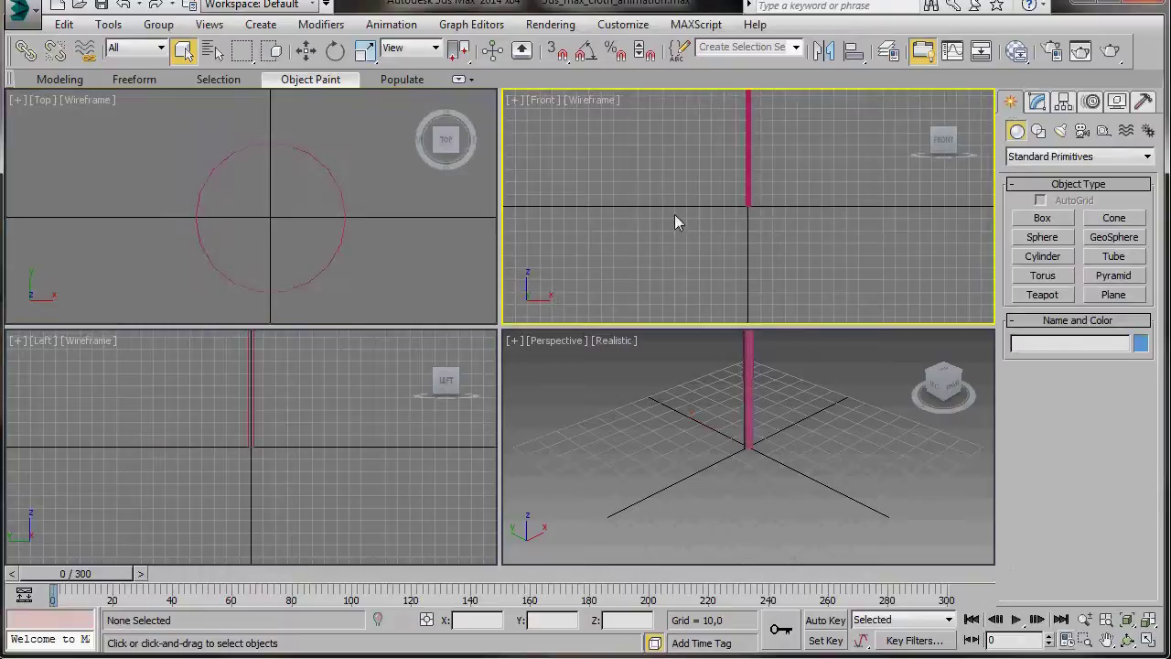
pyautogui.moveTo(718, 212); pyautogui.dragTo(721, 312, button='middle')
pyautogui.hotkey('alt', 'w')
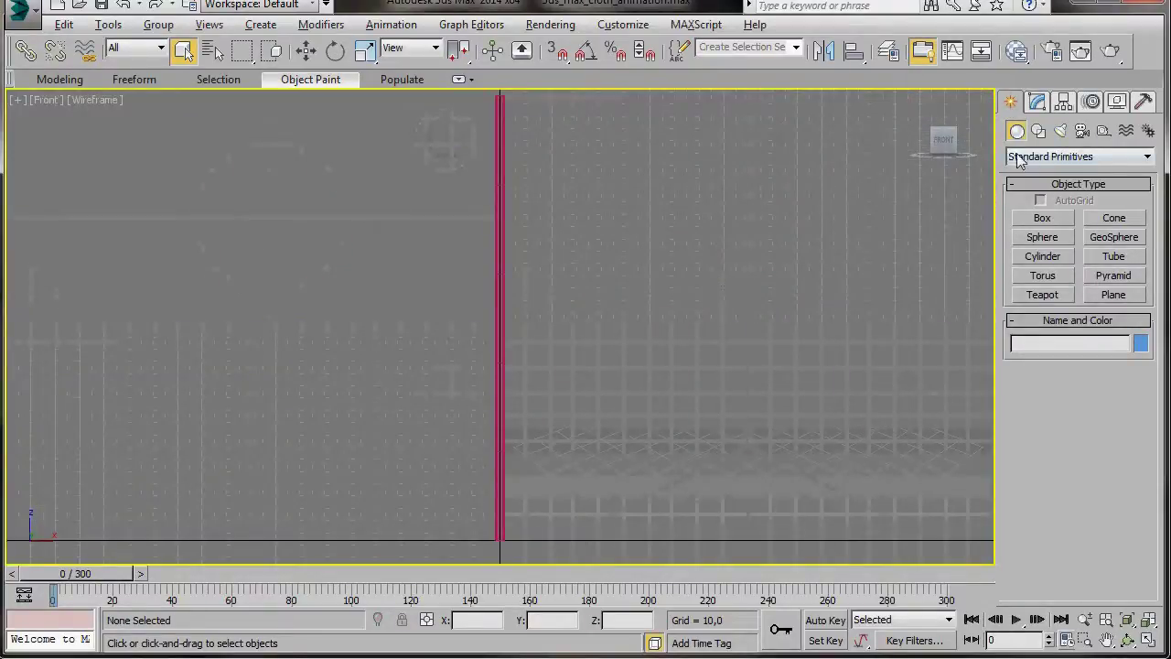
pyautogui.click(1039, 131)
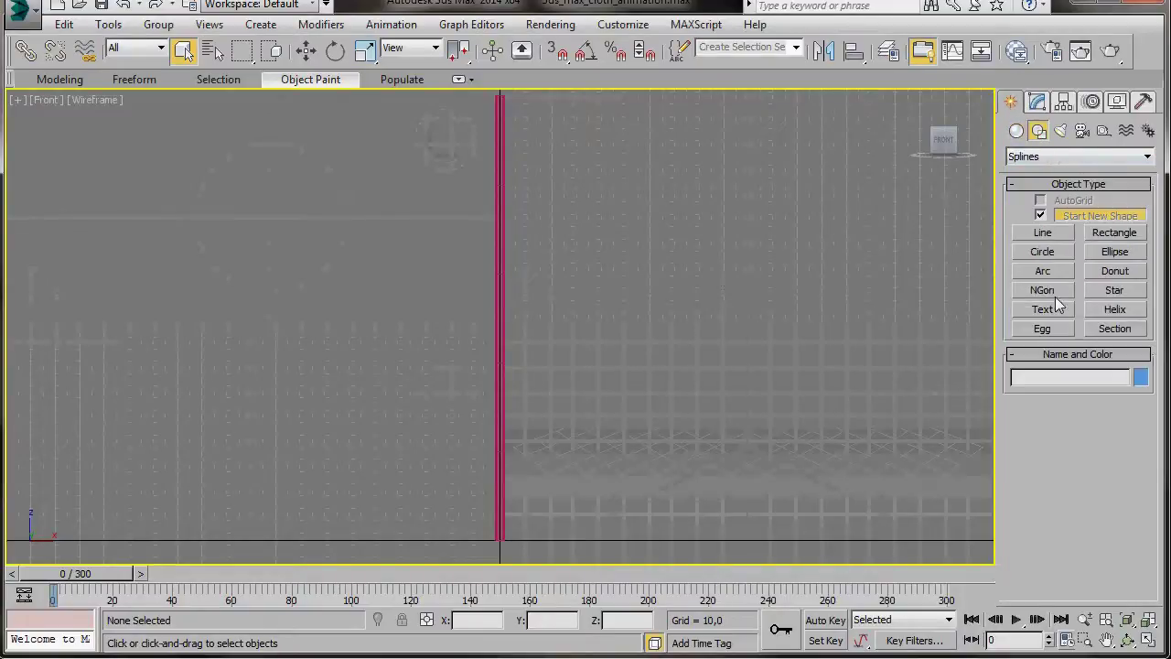
pyautogui.click(1115, 232)
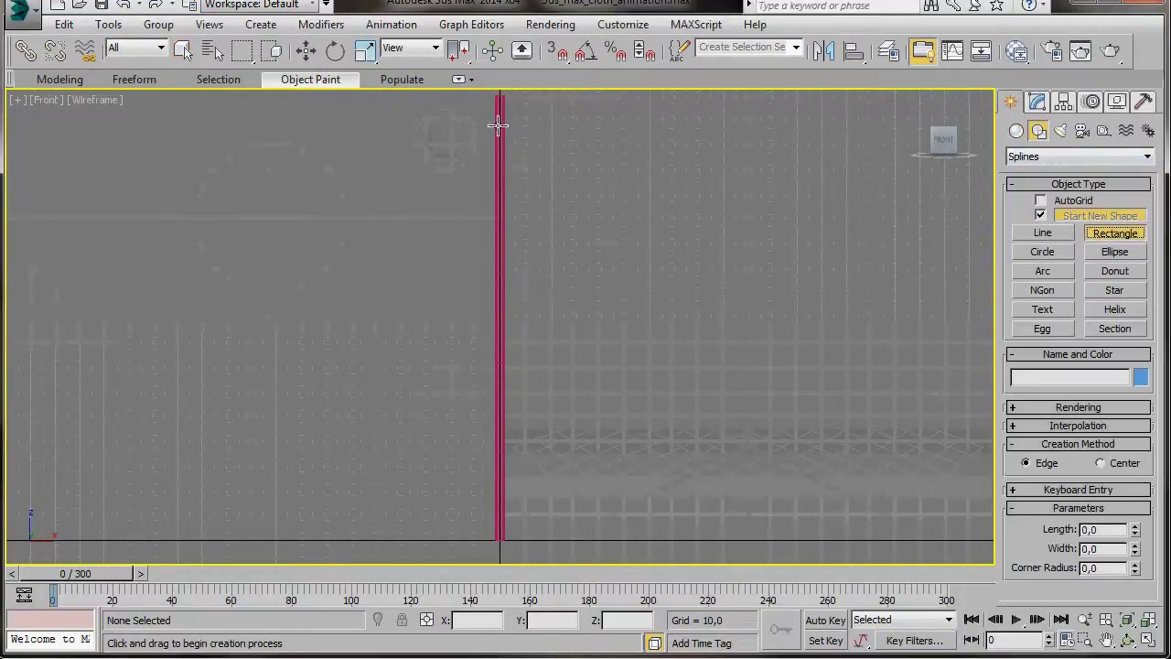
pyautogui.moveTo(498, 123)
pyautogui.mouseDown()
pyautogui.moveTo(497, 199)
pyautogui.moveTo(534, 290)
pyautogui.moveTo(795, 301)
pyautogui.moveTo(773, 303)
pyautogui.mouseUp()
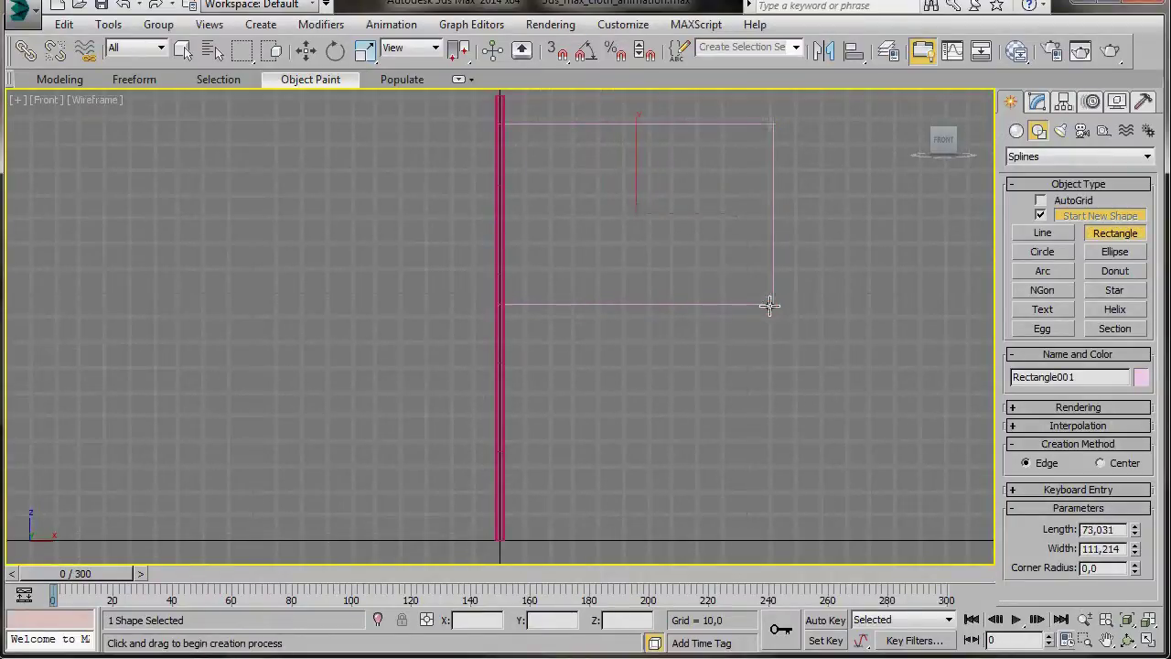
# Step: Colour the rectangle light cyan and set its length to 70 and width to 96
pyautogui.click(1141, 377)
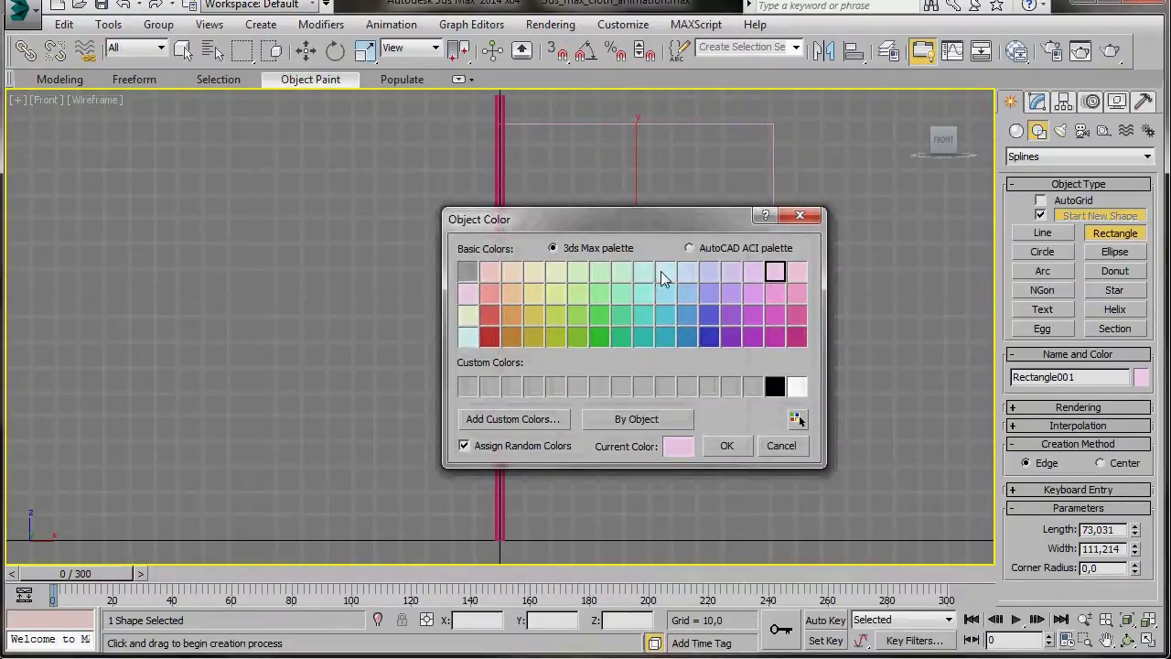
pyautogui.click(664, 274)
pyautogui.click(726, 445)
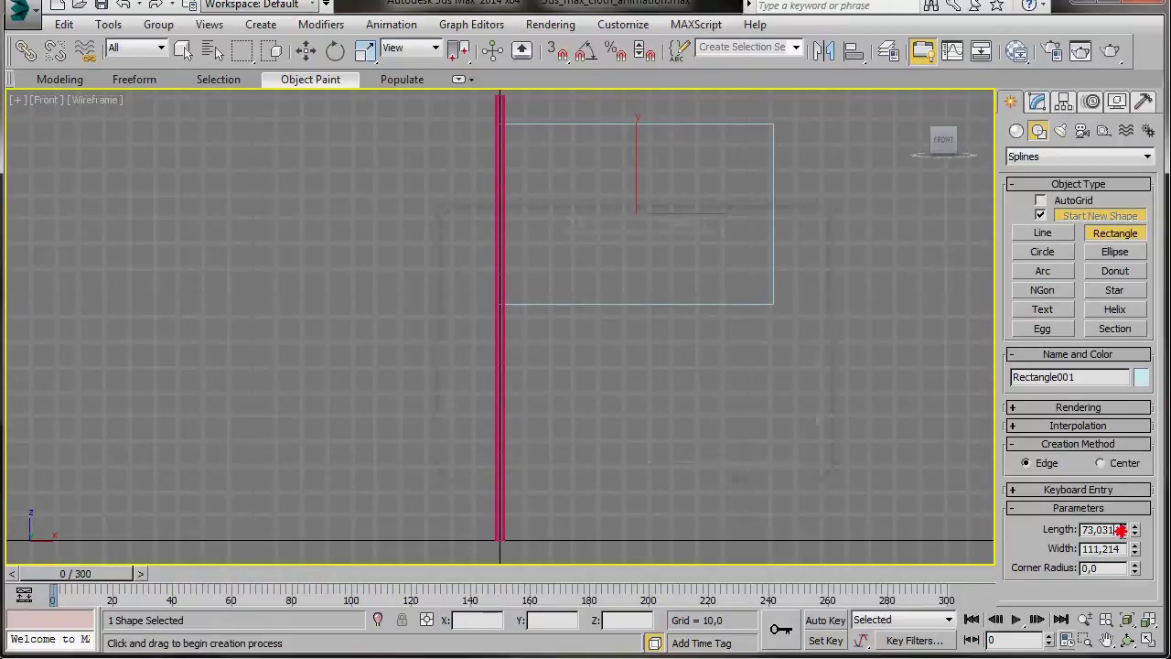
pyautogui.doubleClick(1121, 529)
pyautogui.write('70')
pyautogui.doubleClick(1122, 548)
pyautogui.write('96')
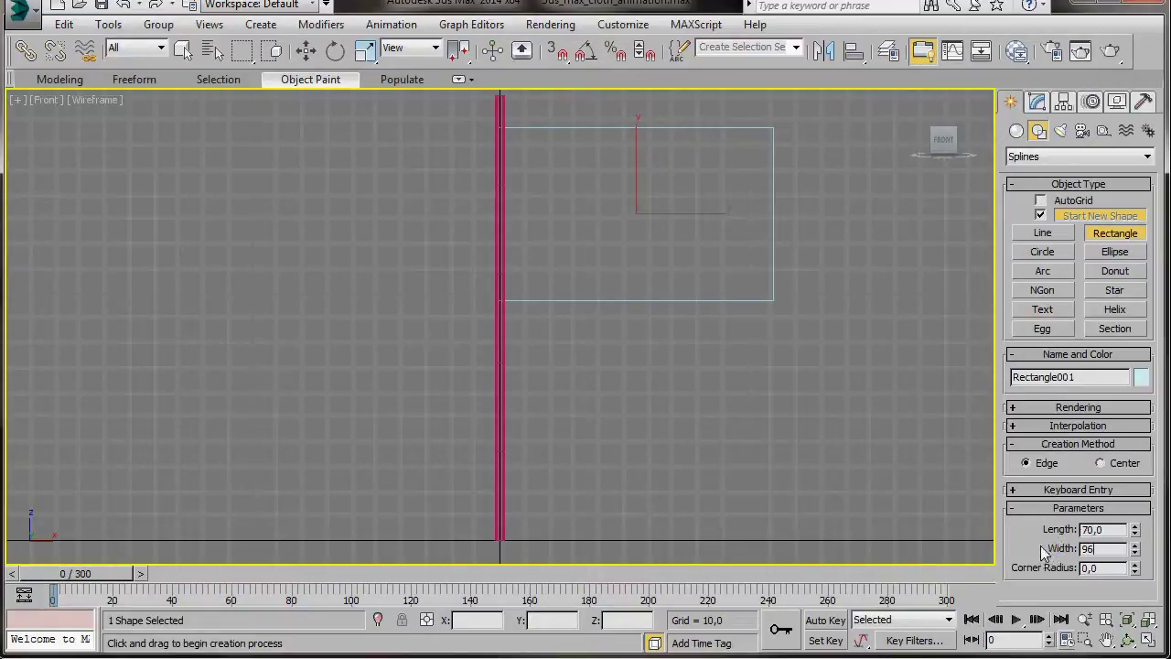
pyautogui.press('Return')
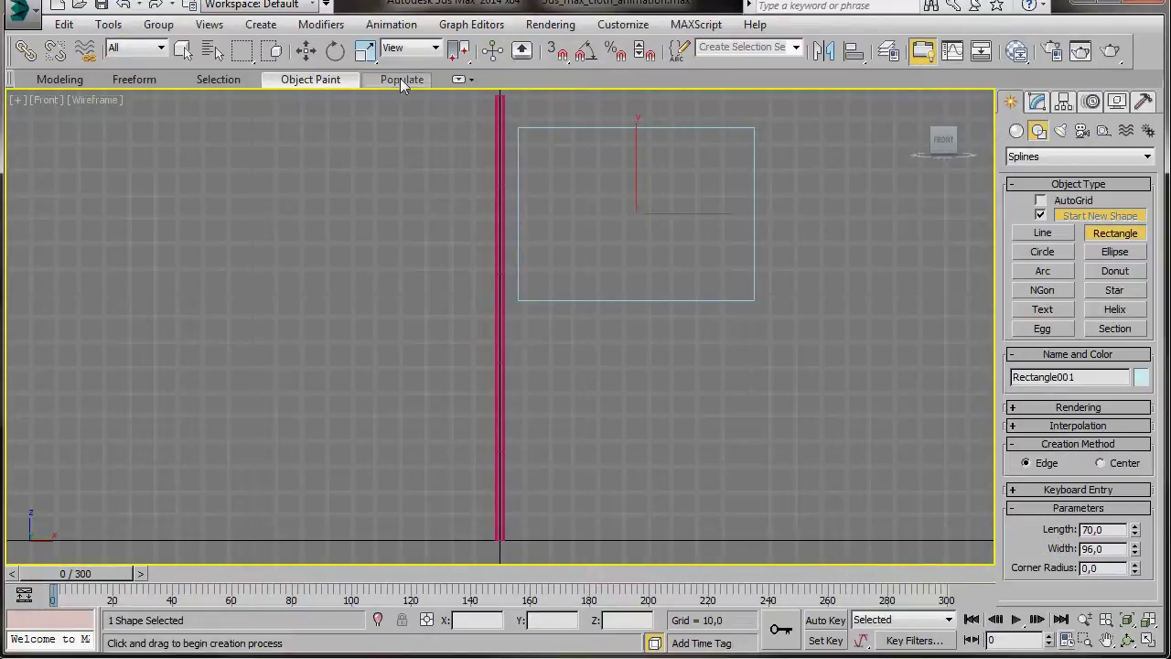
# Step: Move the rectangle to X 48, Z 135 with the Move Transform Type-In
pyautogui.rightClick(305, 51)
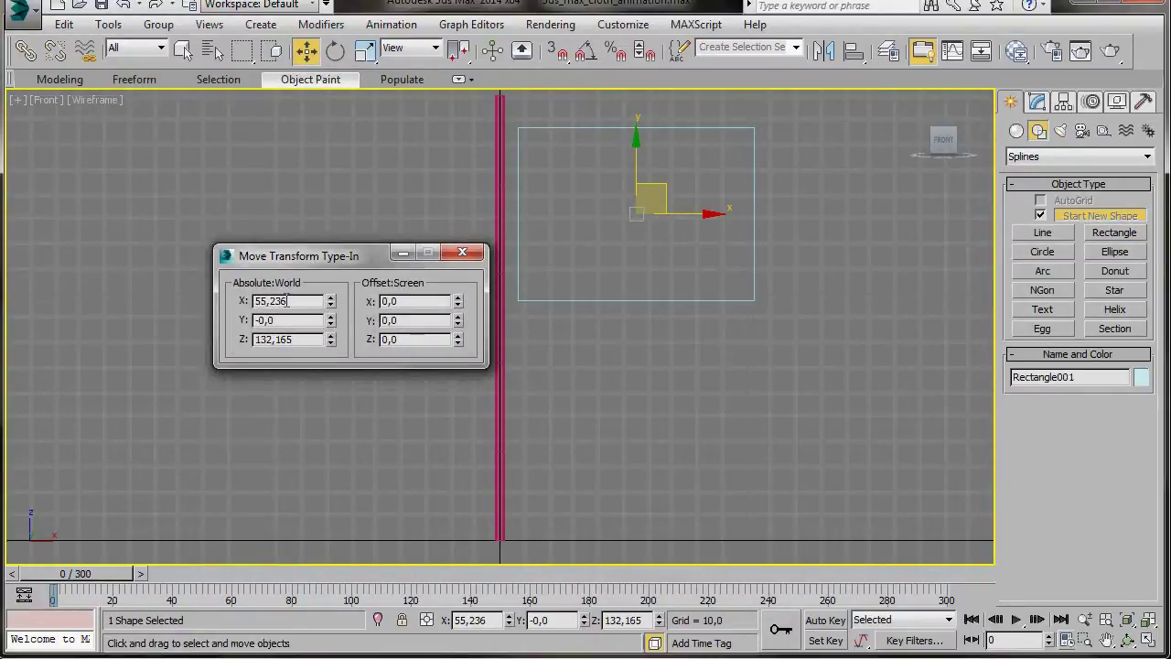
pyautogui.moveTo(284, 301); pyautogui.dragTo(233, 302)
pyautogui.write('48')
pyautogui.press('Return')
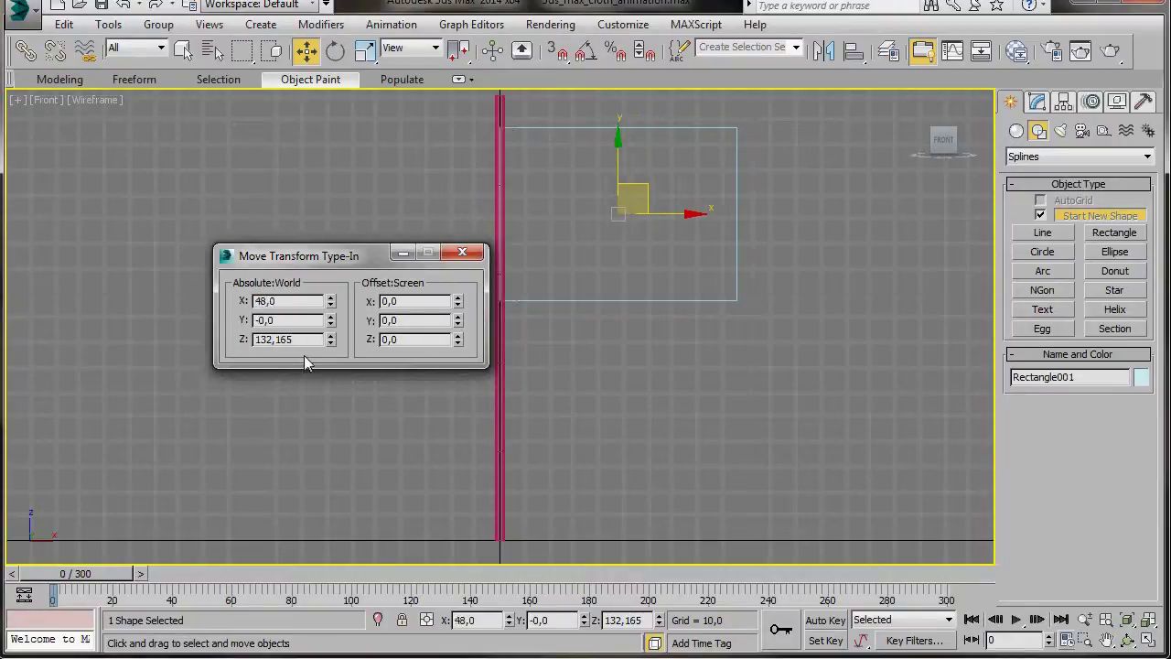
pyautogui.moveTo(294, 340); pyautogui.dragTo(230, 342)
pyautogui.write('135')
pyautogui.click(638, 359)
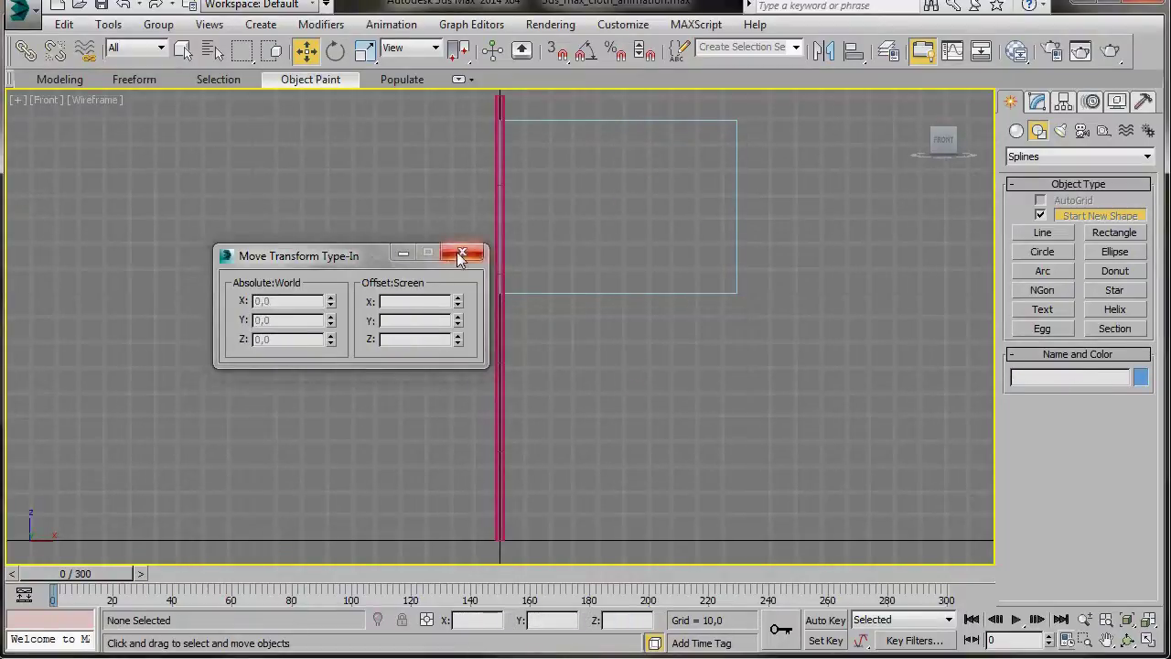
pyautogui.click(462, 253)
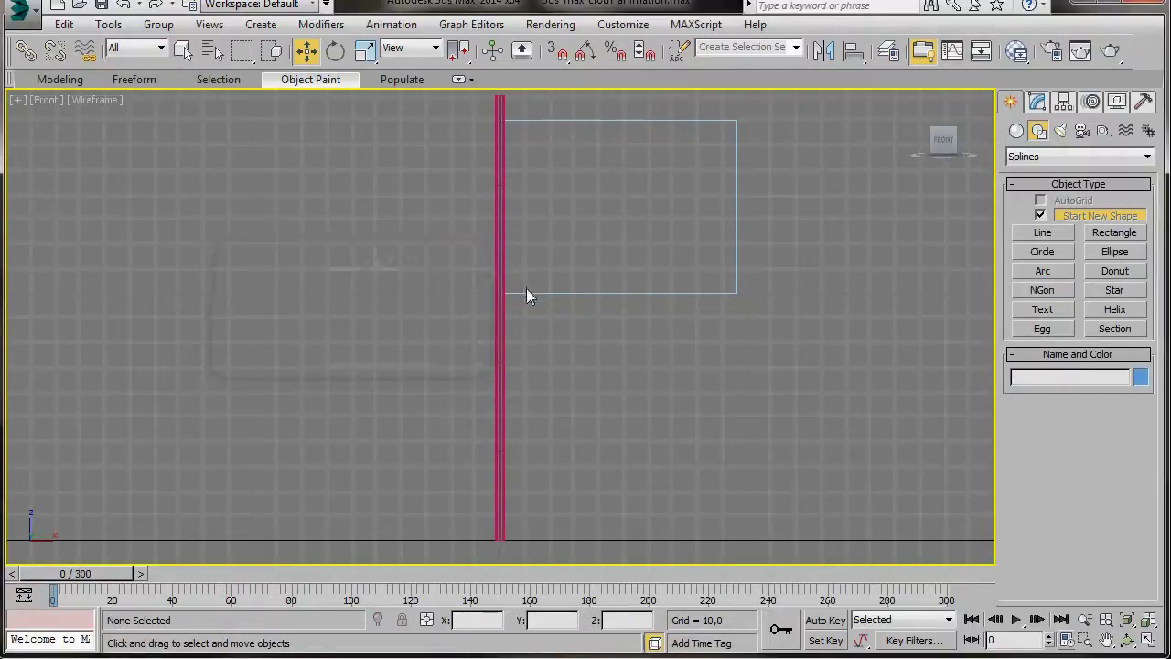
# Step: Rename the rectangle to flag and convert it to an editable spline
pyautogui.click(1037, 102)
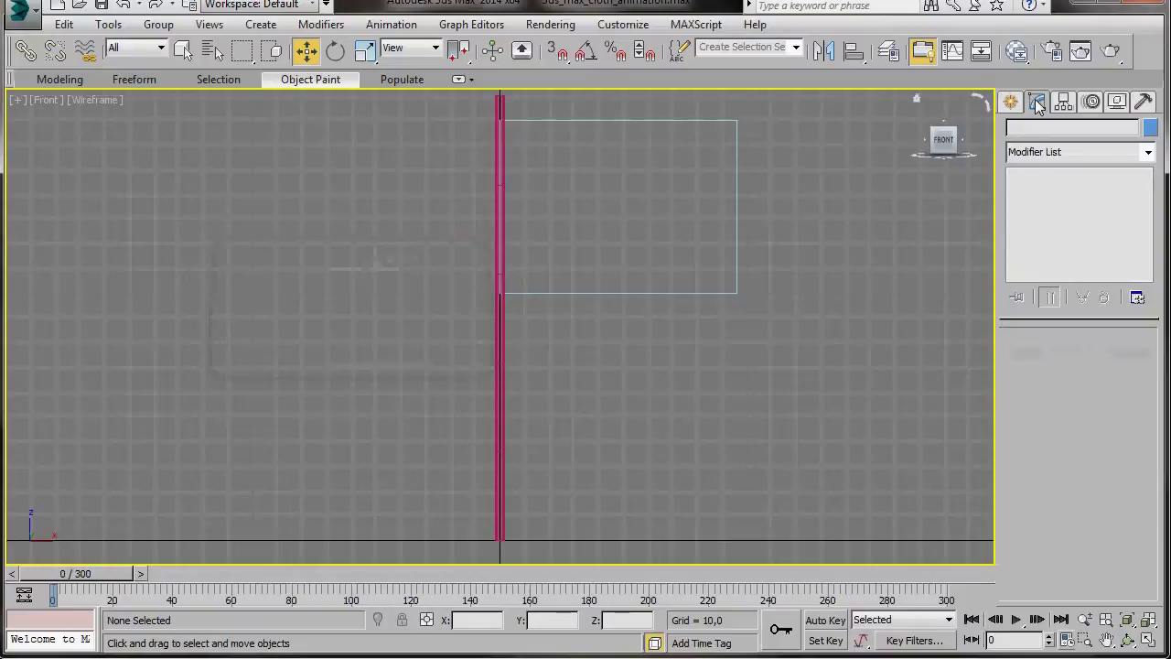
pyautogui.click(736, 233)
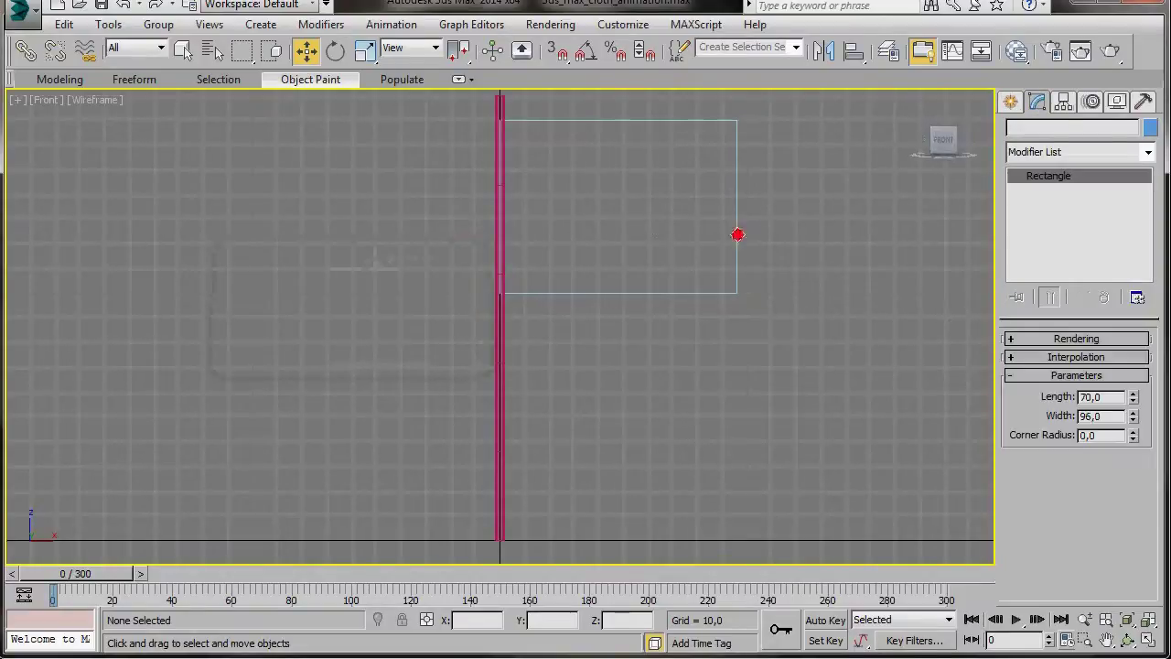
pyautogui.click(1078, 128)
pyautogui.write('flag')
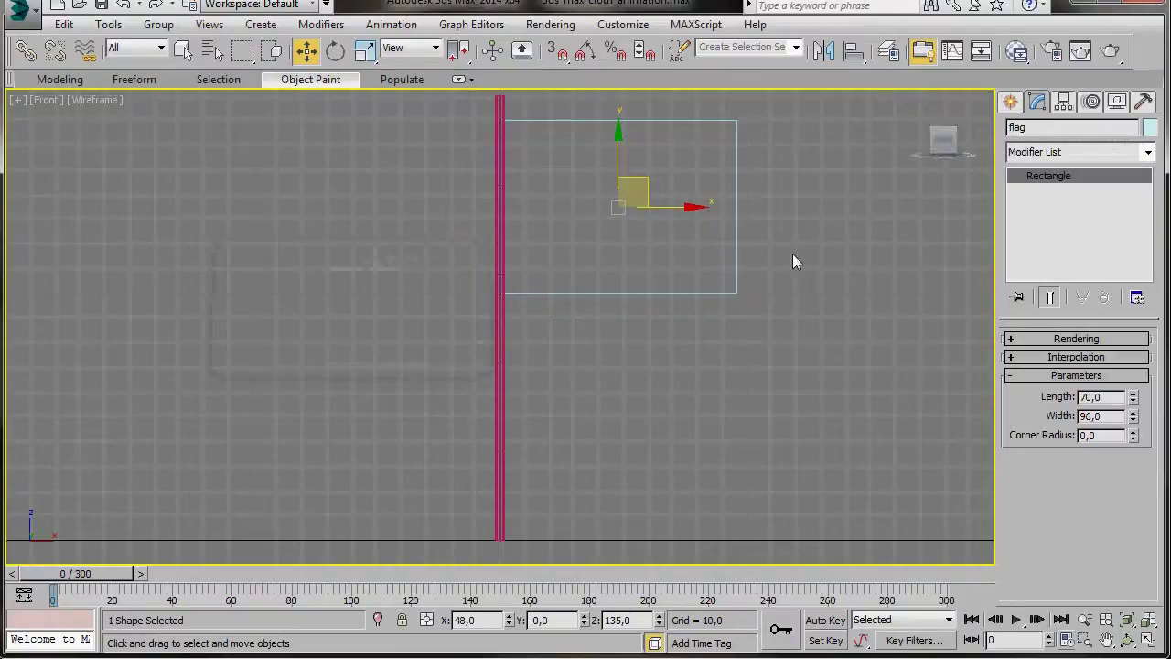
pyautogui.rightClick(726, 290)
pyautogui.moveTo(756, 465)
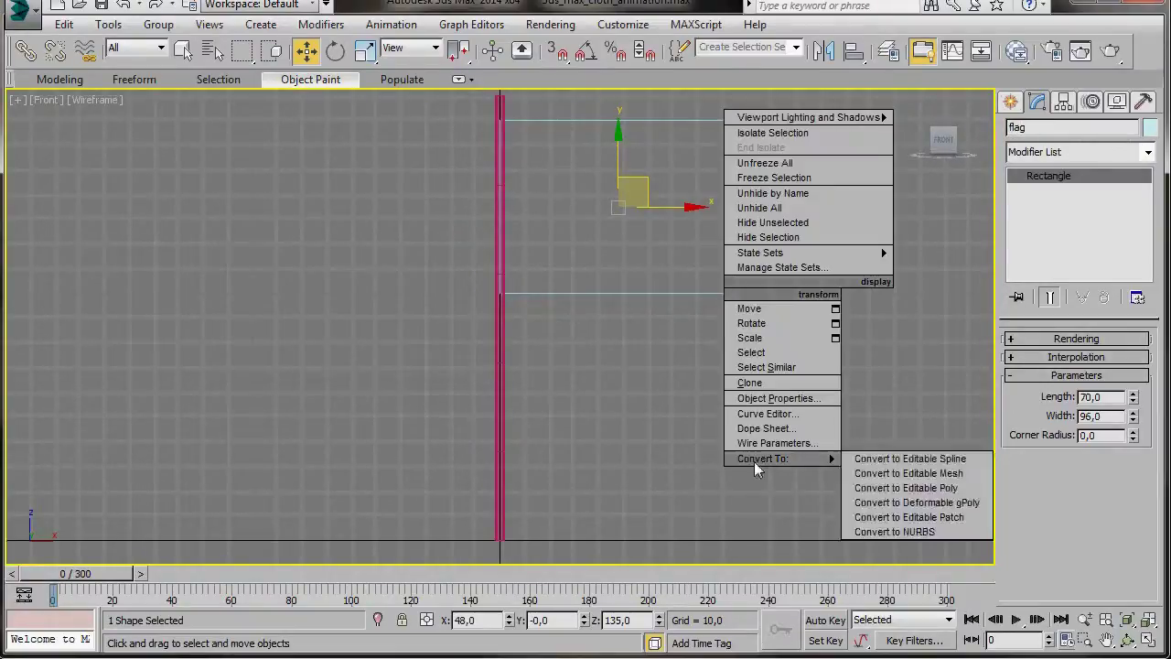
pyautogui.click(888, 460)
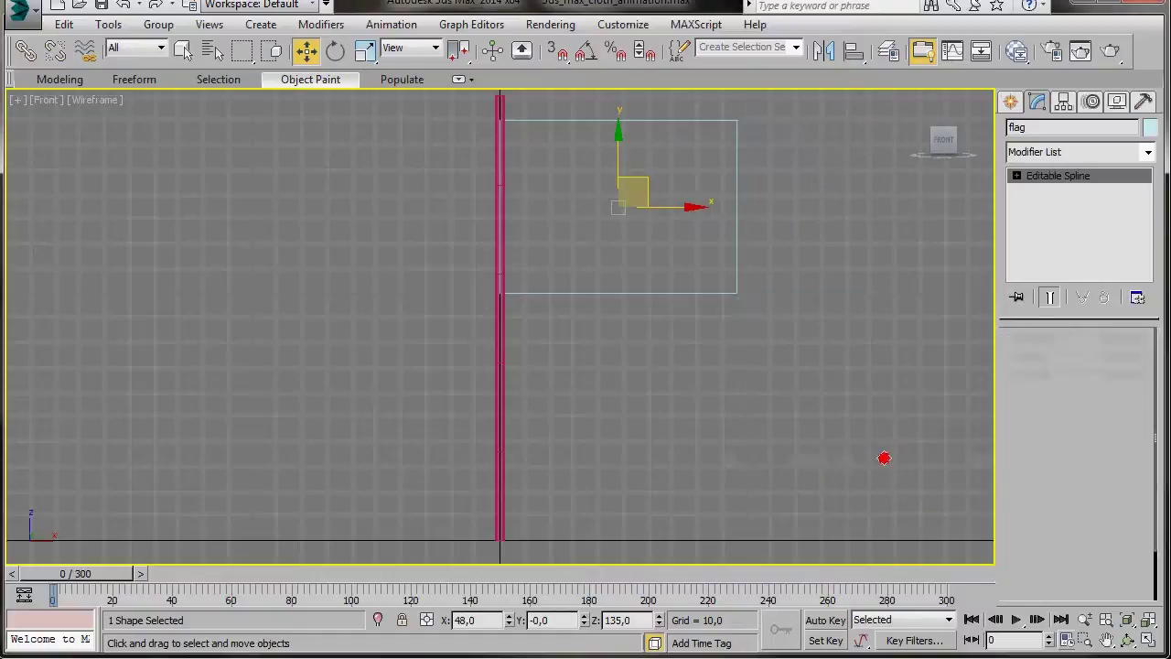
# Step: Select all of the flag's vertices and break them apart
pyautogui.click(1016, 176)
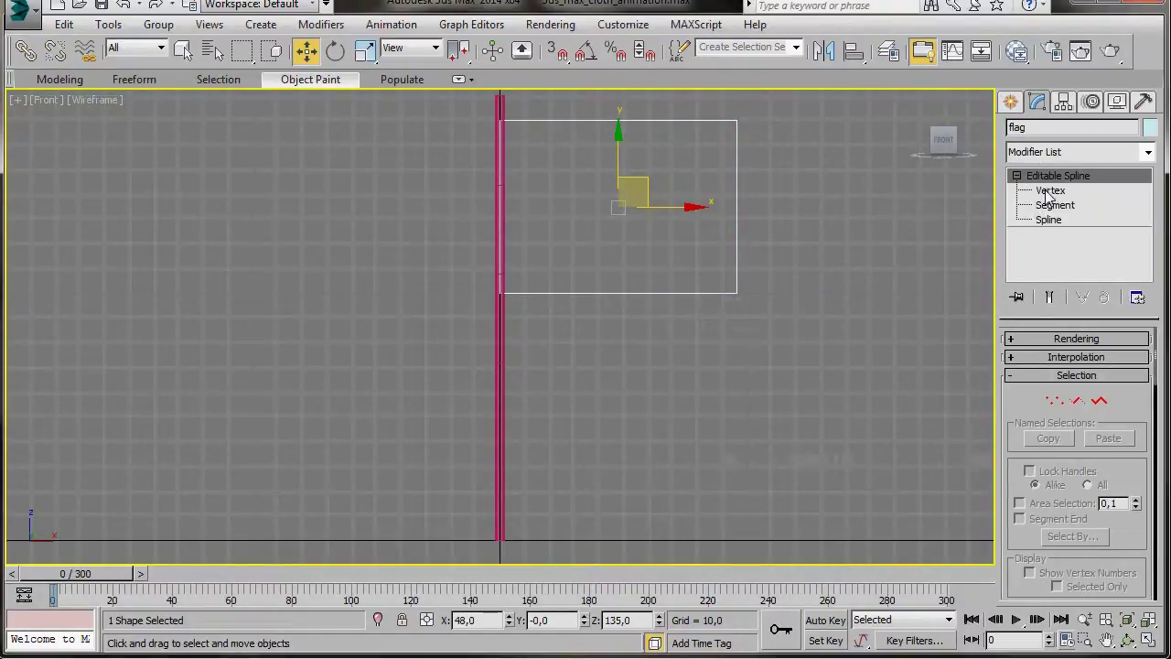
pyautogui.click(1050, 191)
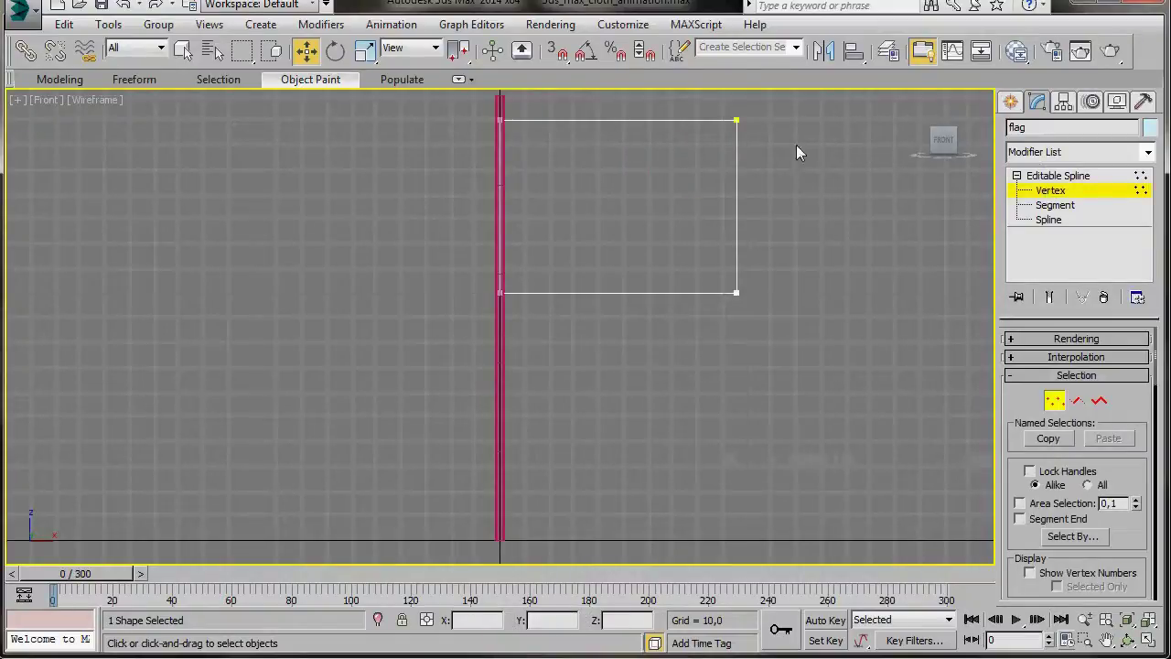
pyautogui.moveTo(779, 105); pyautogui.dragTo(418, 338)
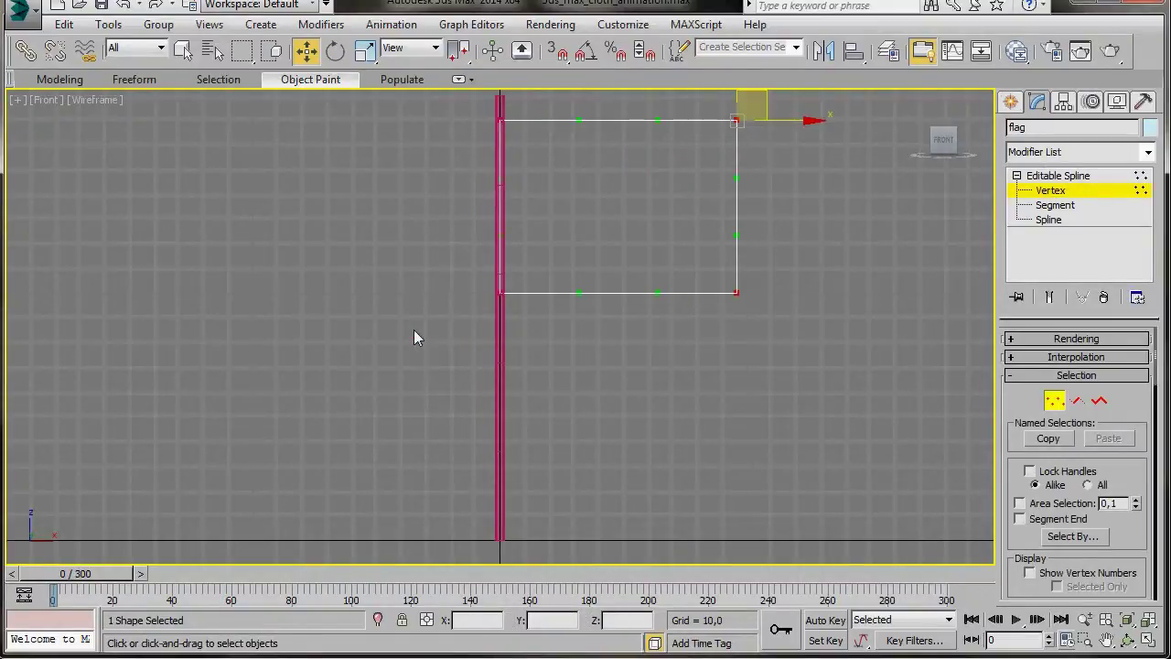
pyautogui.rightClick(706, 287)
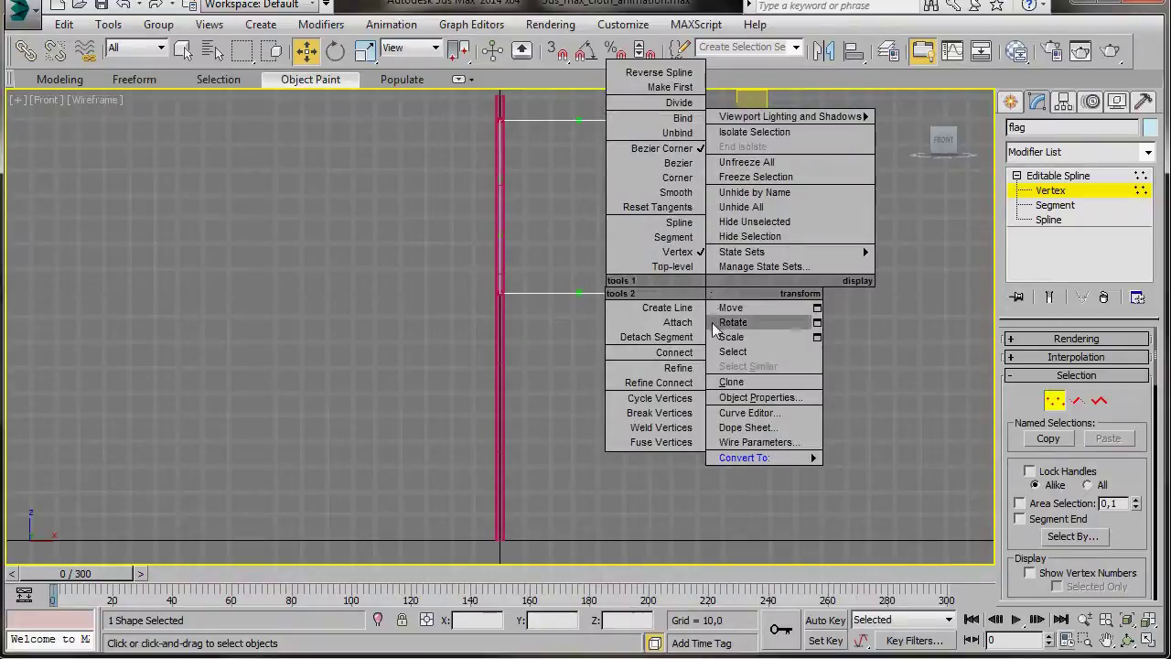
pyautogui.click(668, 413)
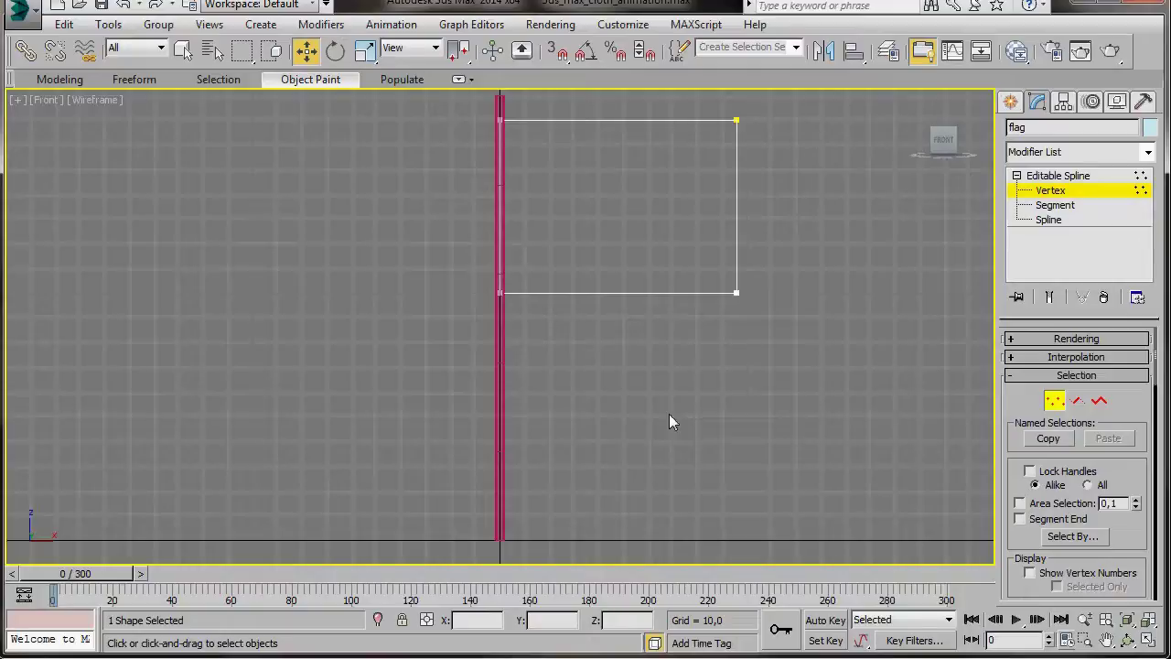
# Step: Apply Garment Maker to the flag with density 0,27, then stack a Cloth modifier on it
pyautogui.click(1071, 176)
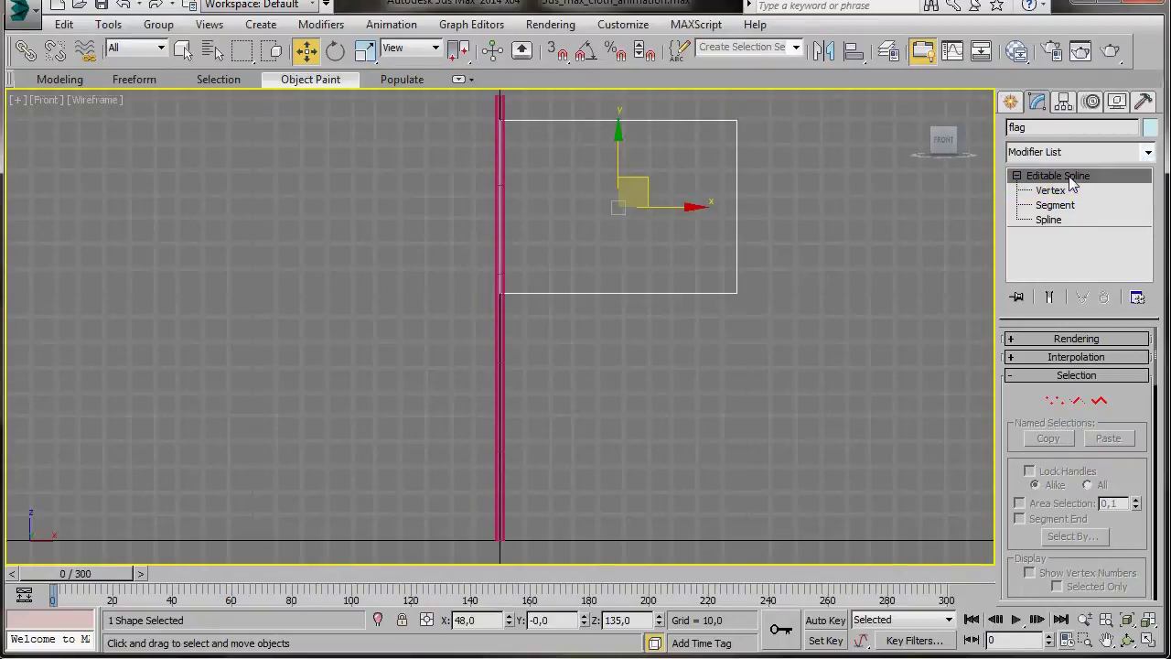
pyautogui.click(1148, 153)
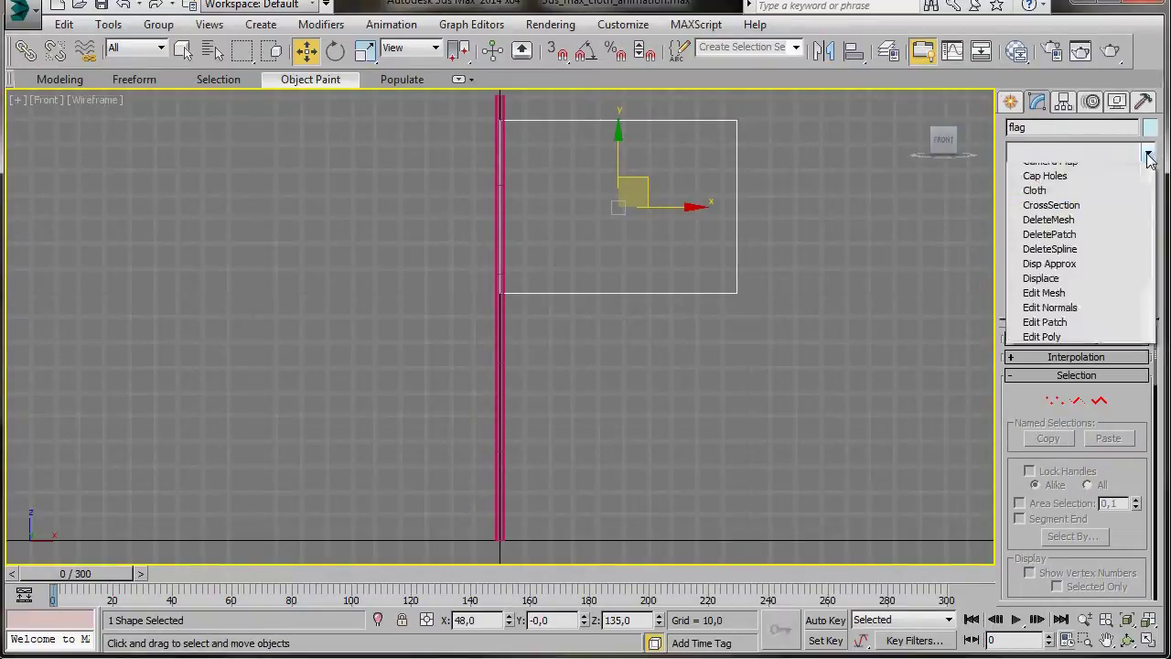
pyautogui.scroll(-2, 1052, 384)
pyautogui.scroll(-5, 1052, 384)
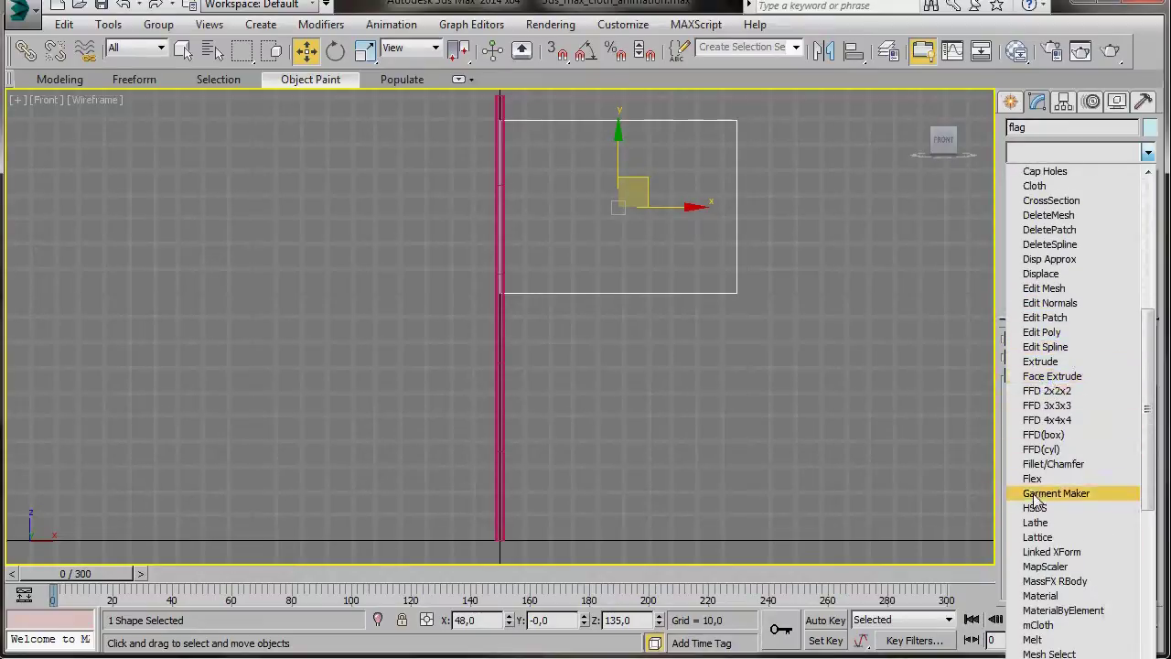
pyautogui.click(1035, 495)
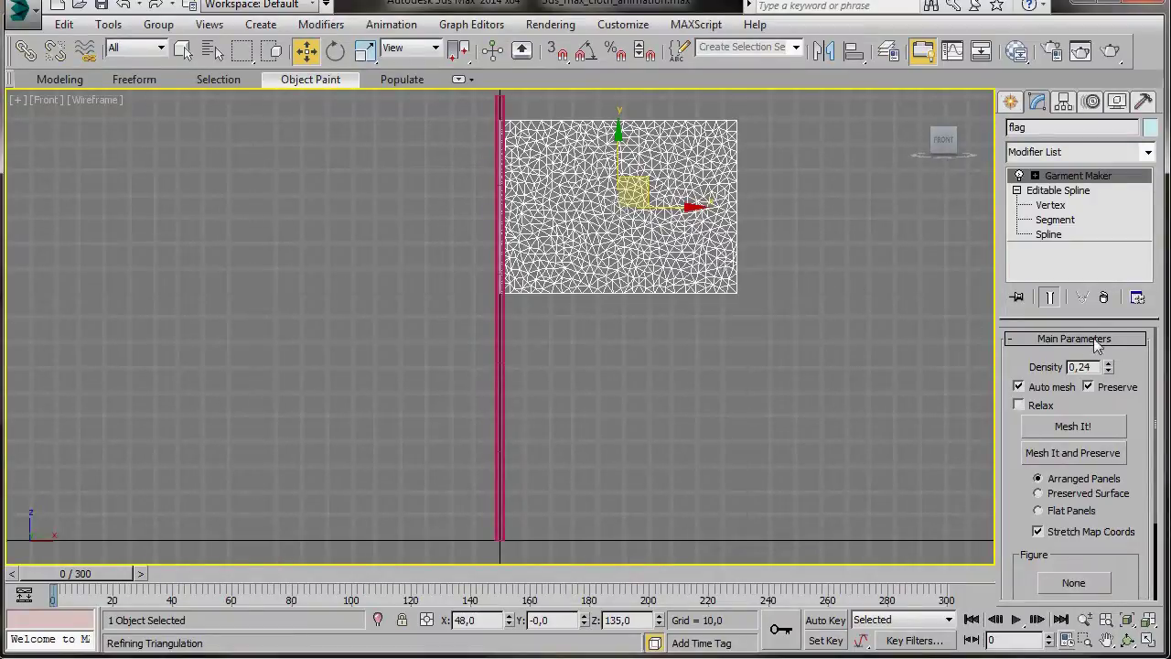
pyautogui.click(1085, 367)
pyautogui.write('7')
pyautogui.press('Return')
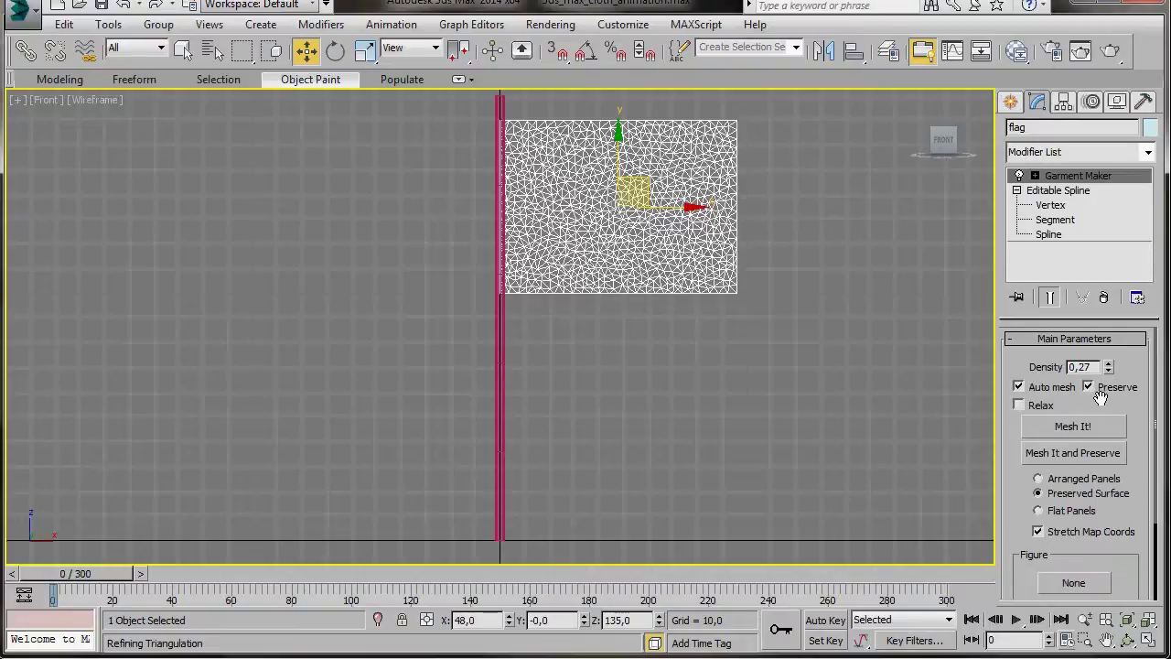
pyautogui.click(1150, 154)
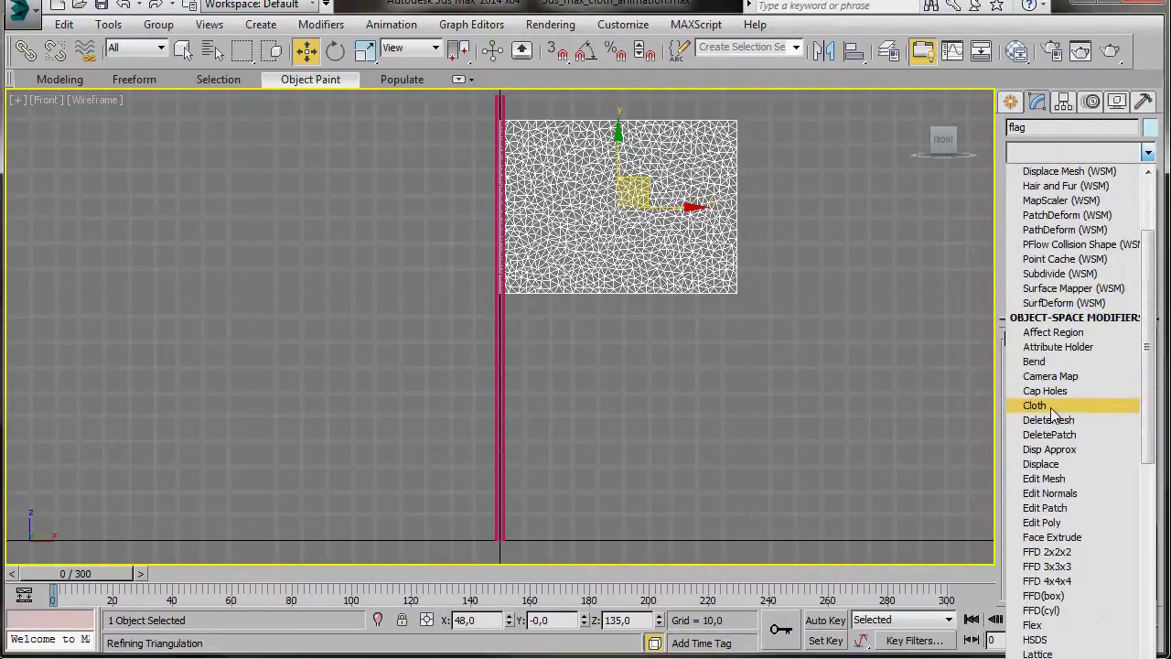
pyautogui.click(1050, 406)
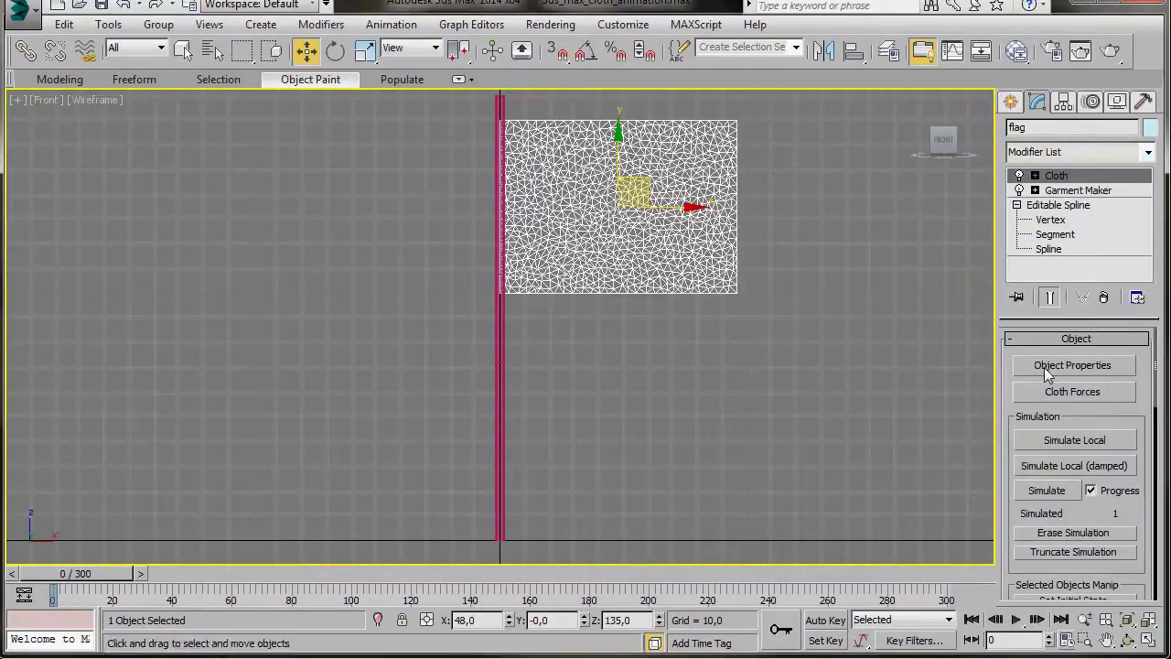
# Step: Add the flagpole to the cloth simulation through Object Properties
pyautogui.click(1052, 367)
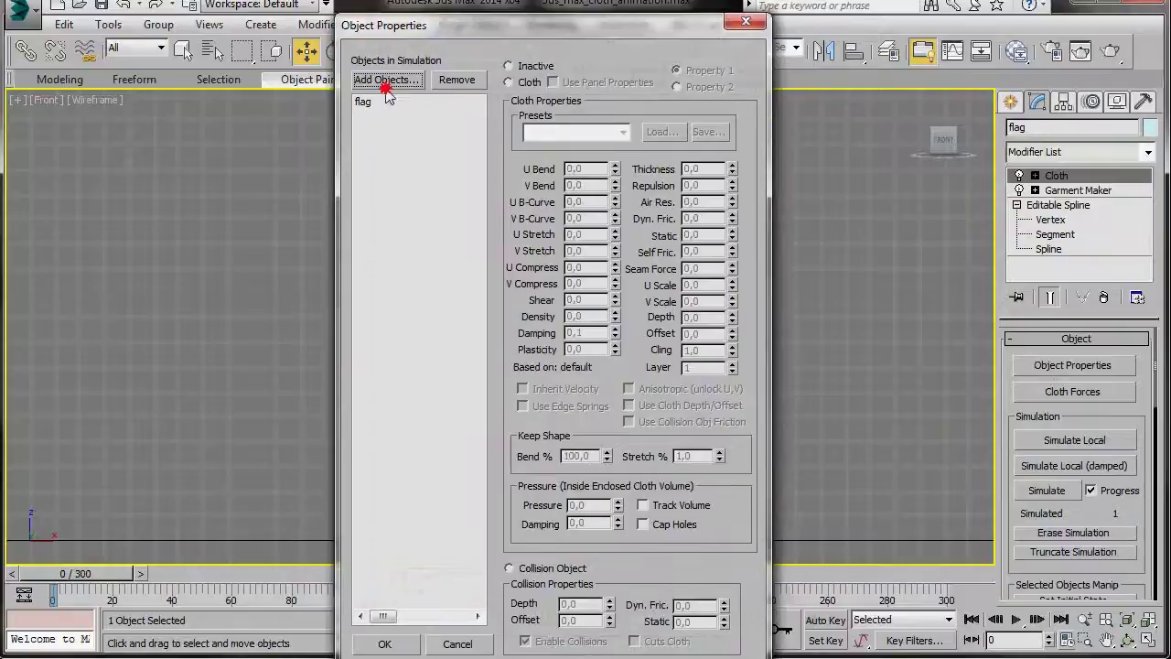
pyautogui.moveTo(386, 26); pyautogui.dragTo(185, 53)
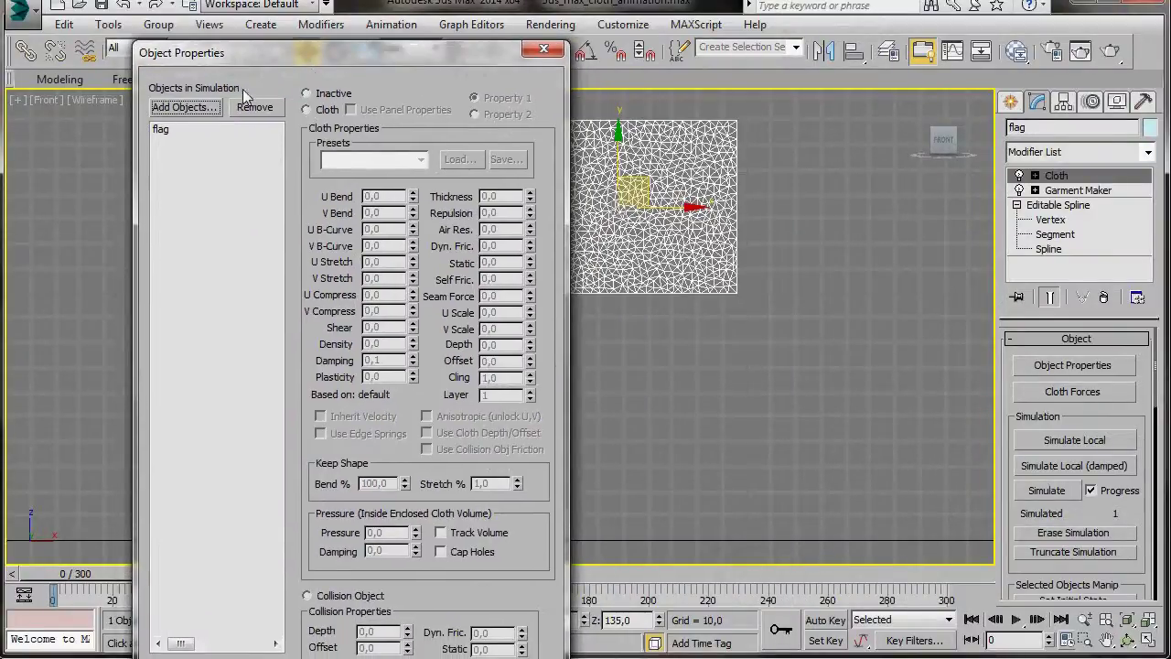
pyautogui.click(178, 107)
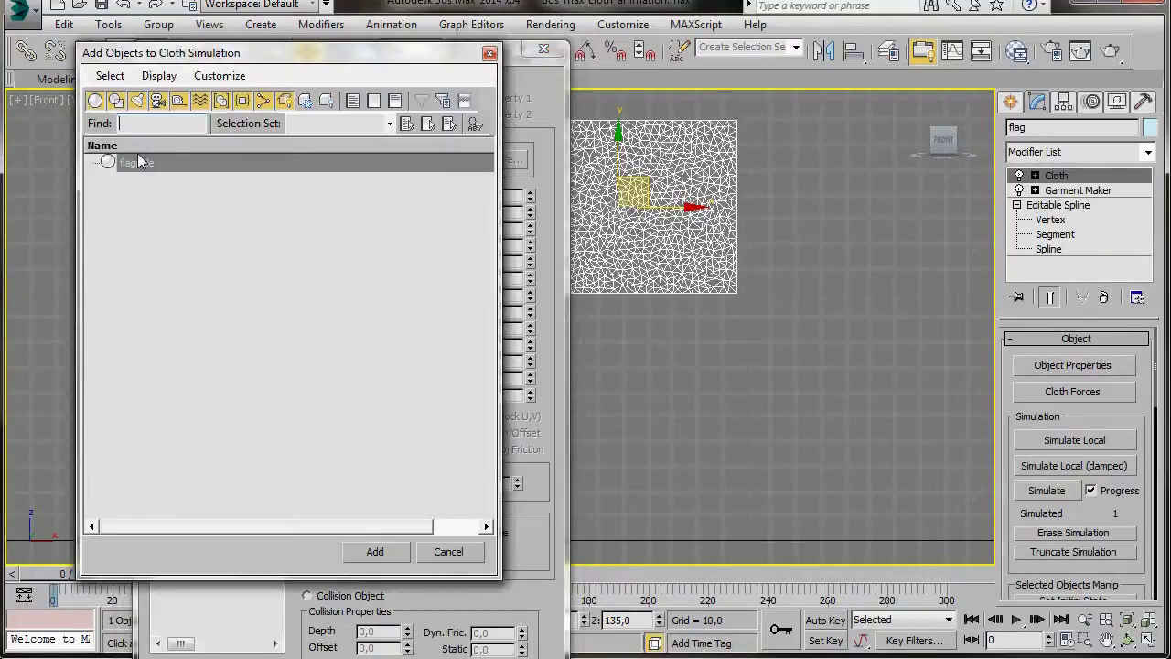
pyautogui.click(137, 164)
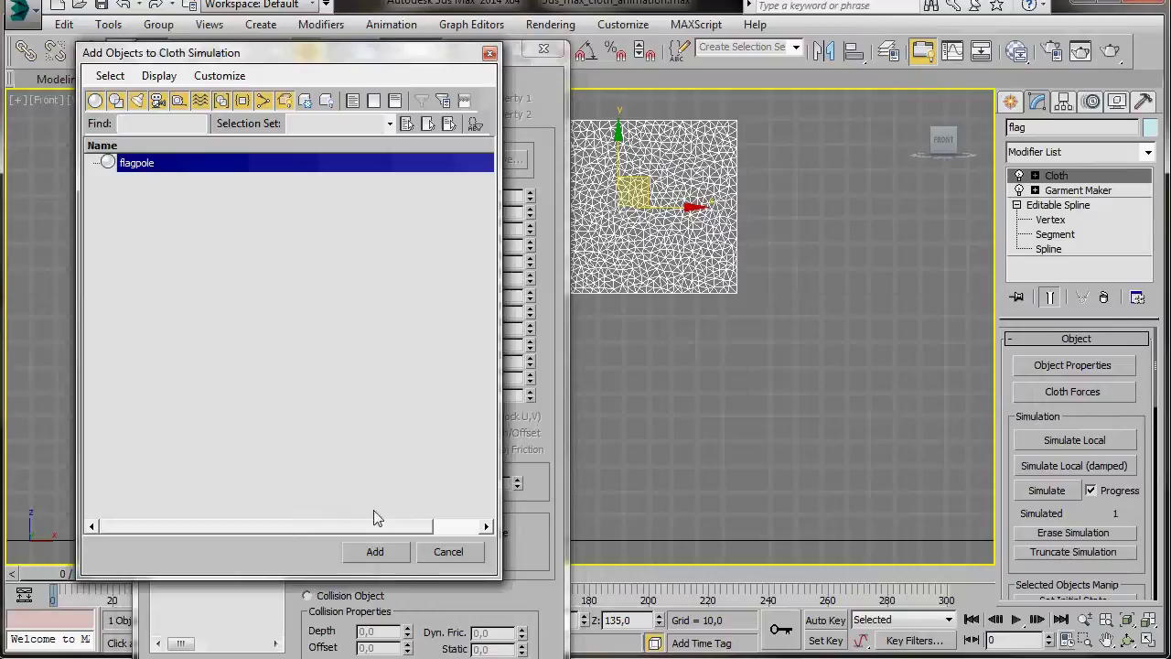
pyautogui.click(361, 553)
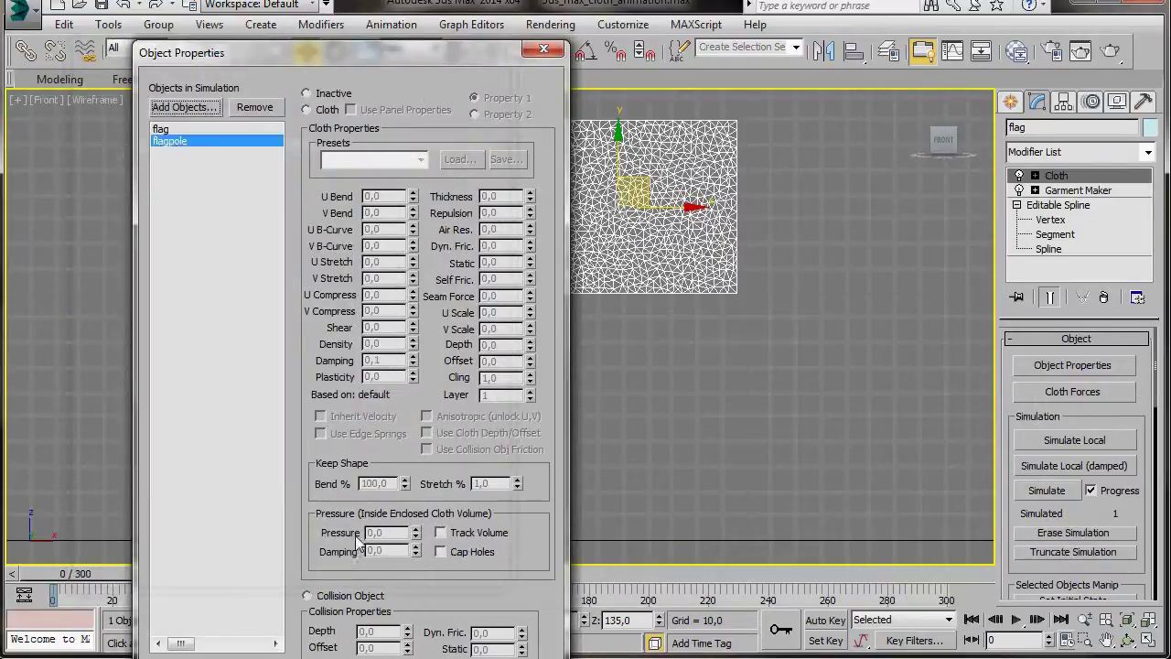
# Step: Set the flag as Cotton-preset cloth and the flagpole as a collision object
pyautogui.click(161, 129)
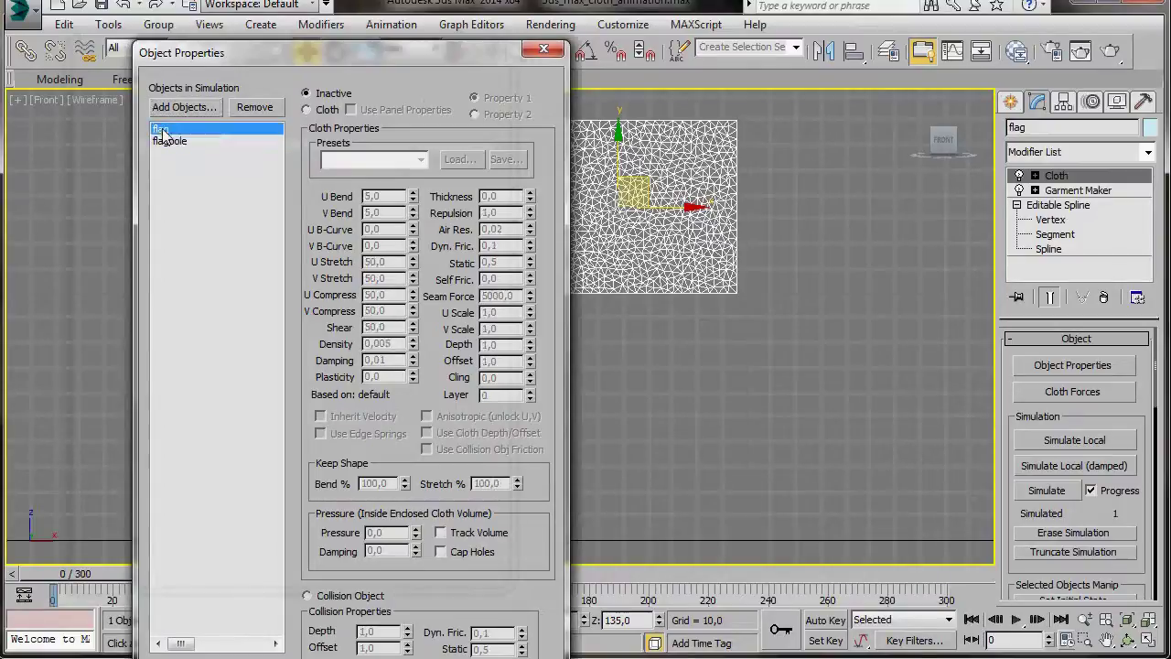
pyautogui.click(306, 110)
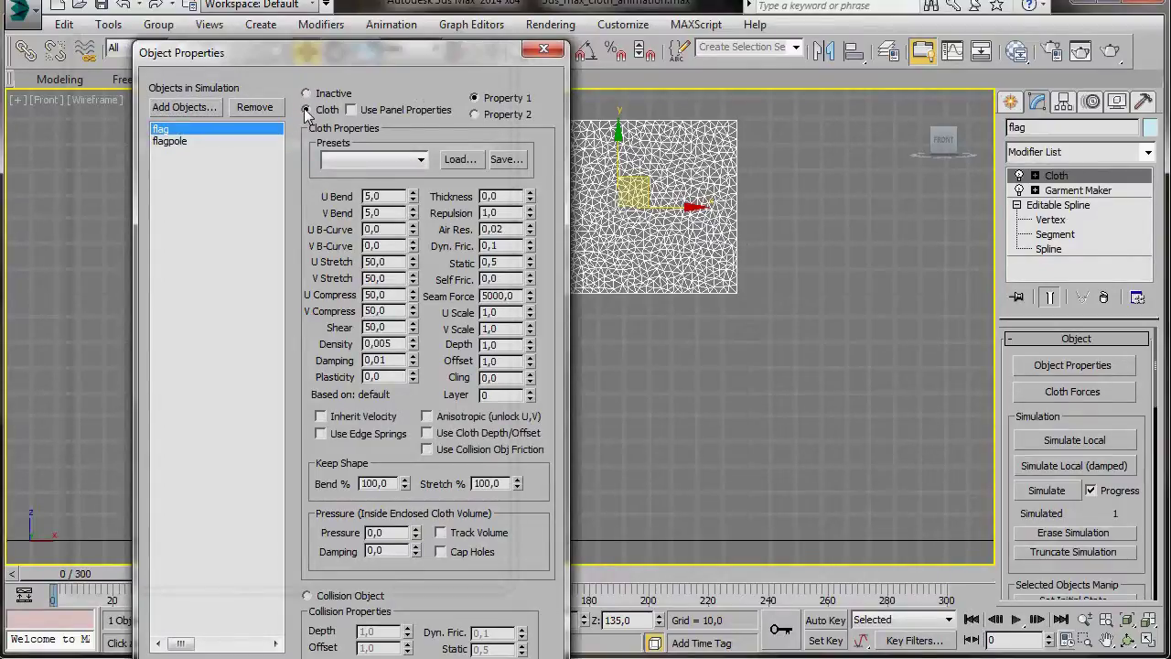
pyautogui.click(421, 162)
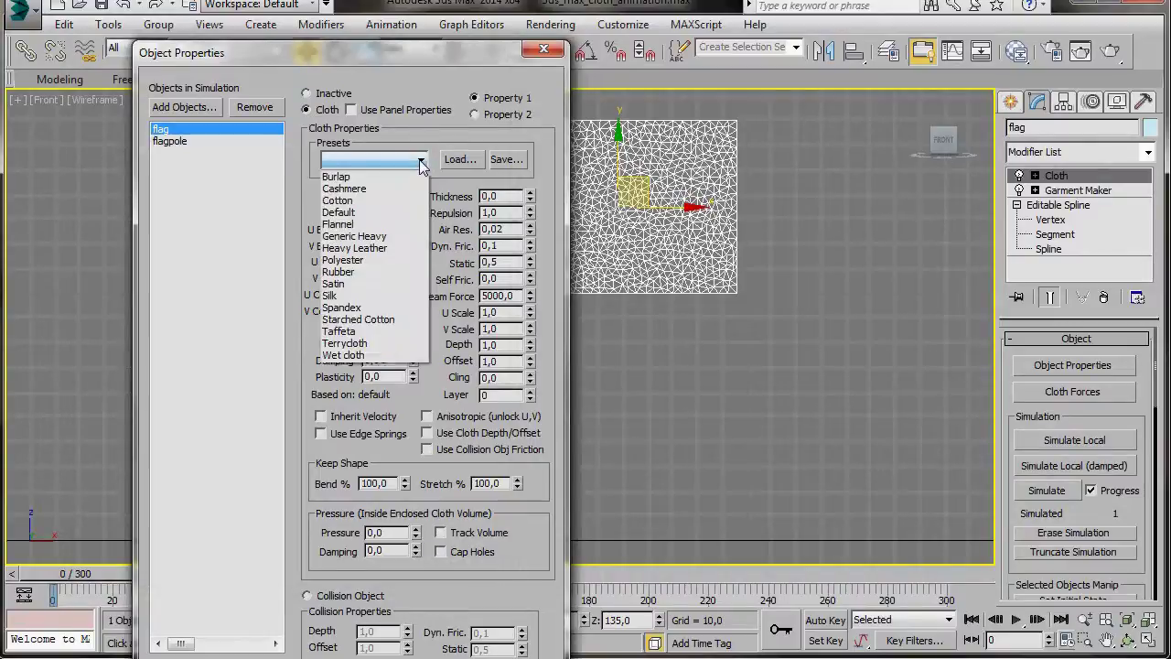
pyautogui.click(351, 204)
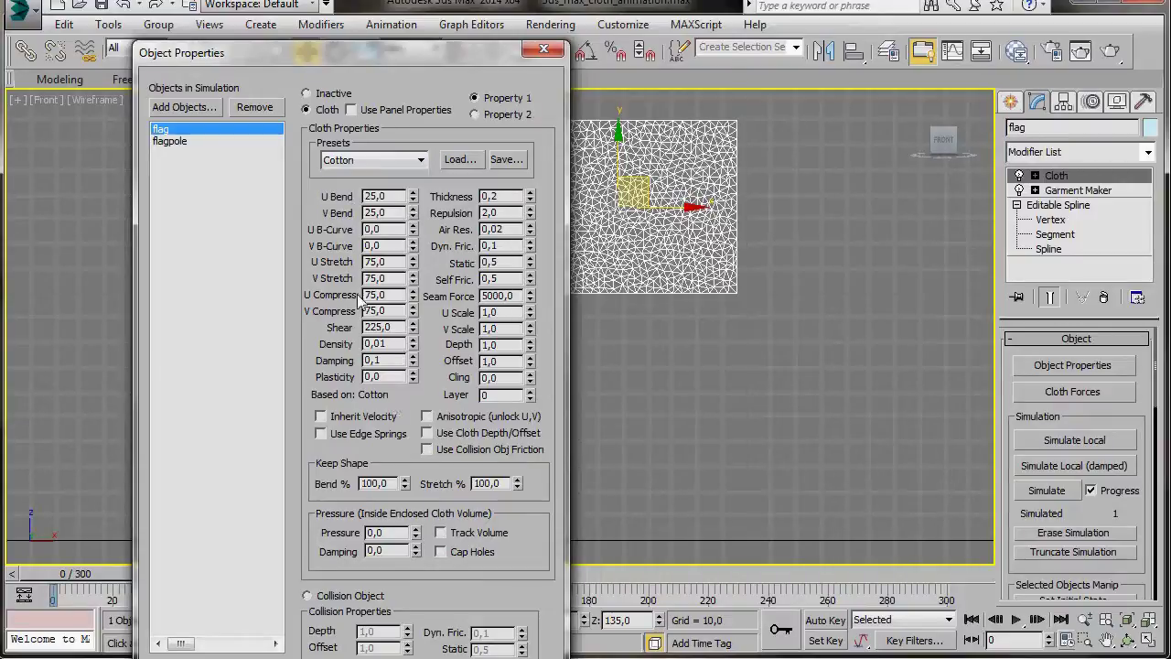
pyautogui.moveTo(194, 52); pyautogui.dragTo(184, 10)
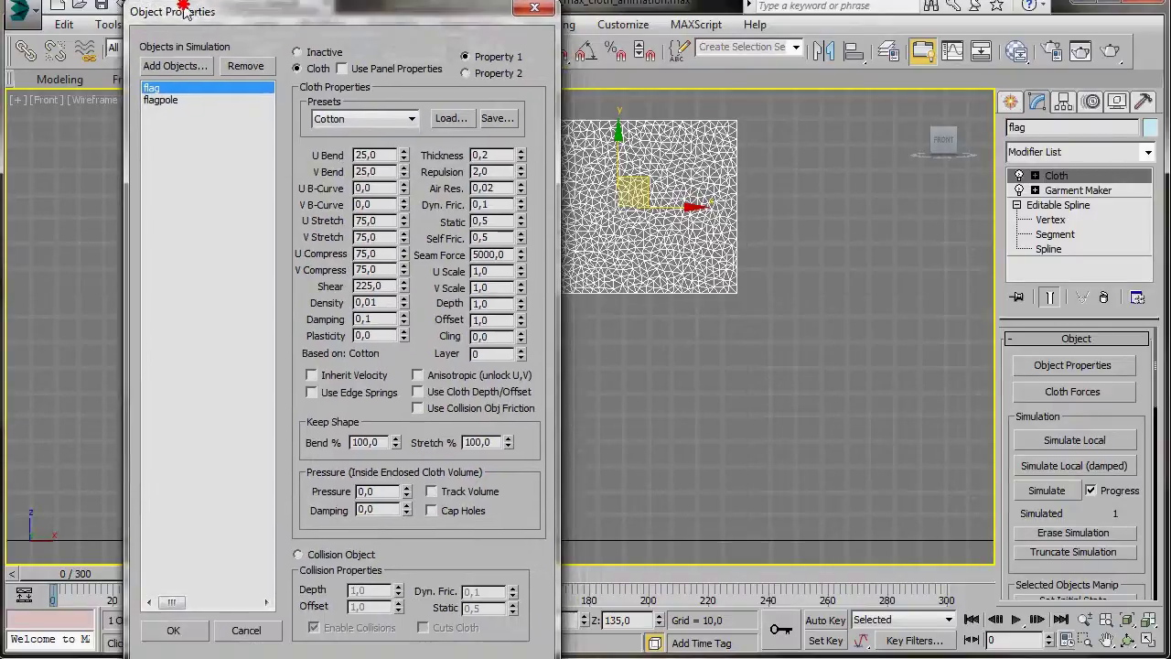
pyautogui.click(165, 101)
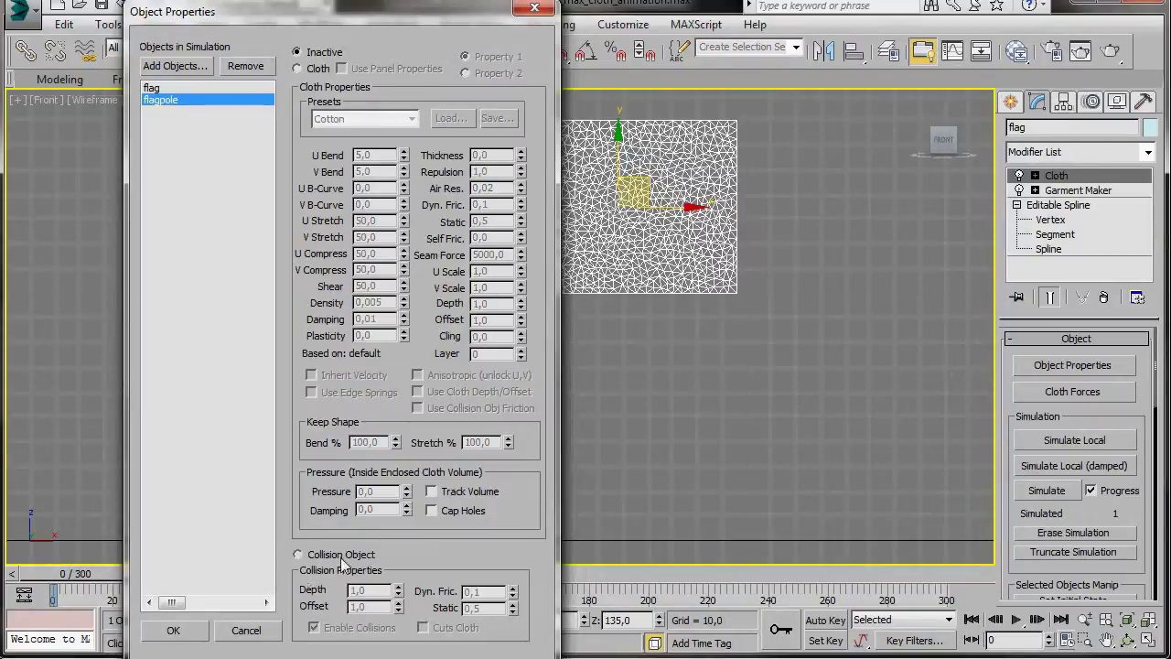
pyautogui.click(298, 555)
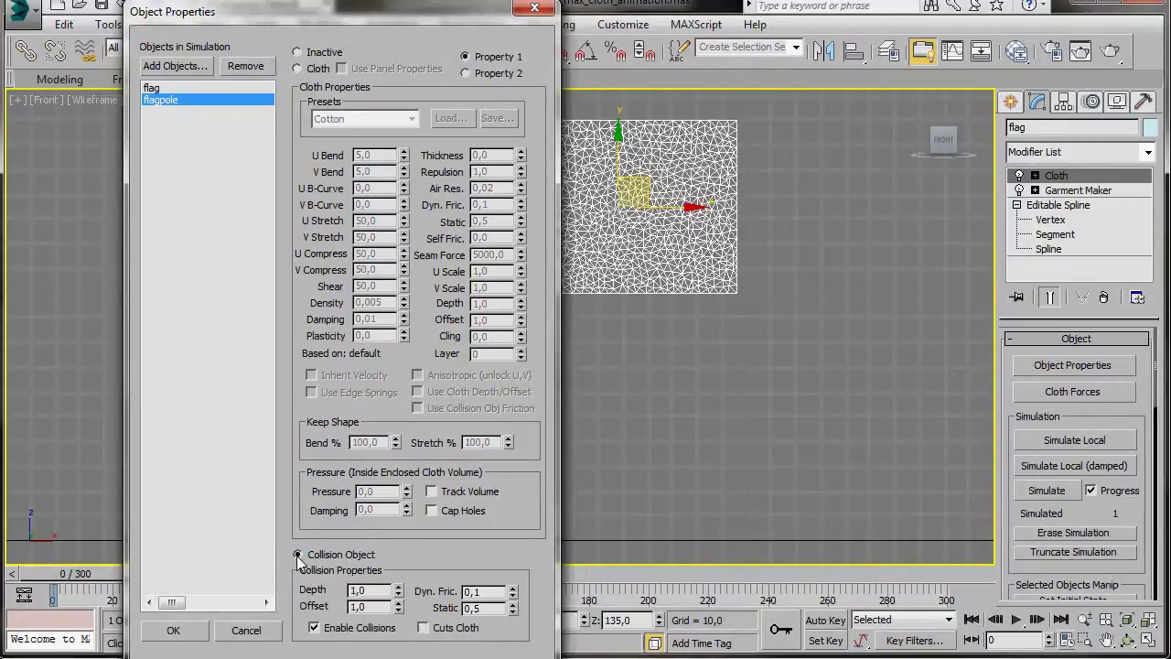
pyautogui.click(188, 632)
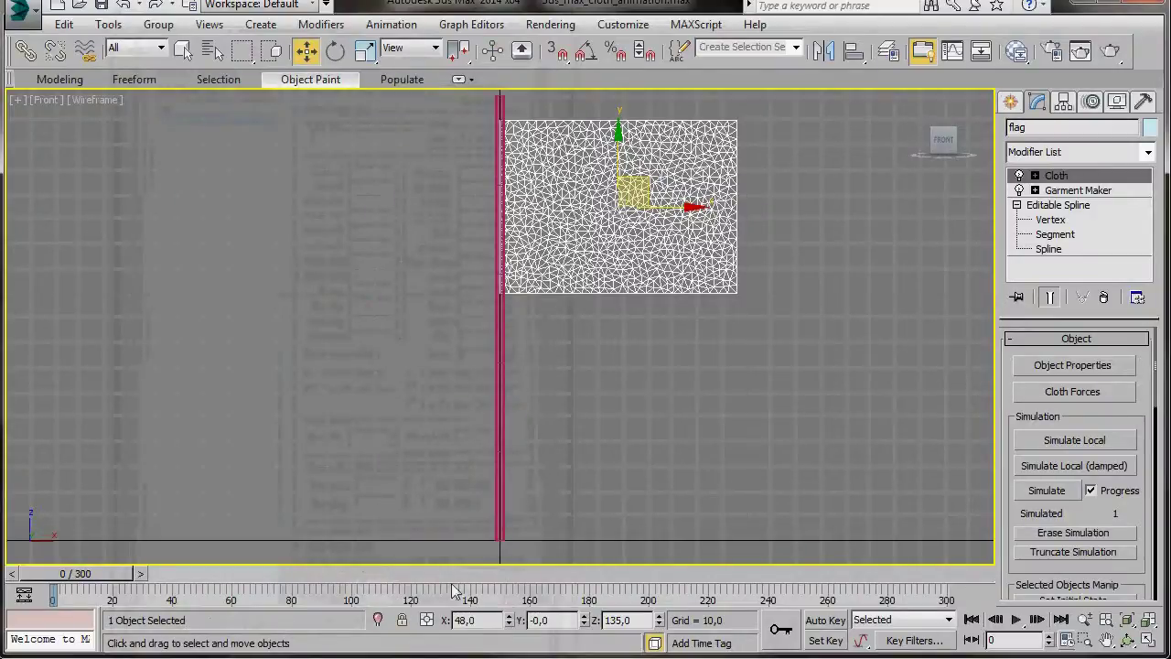
# Step: Group the flag's 26 left-edge vertices as Group001 and make it a sim node on the flagpole
pyautogui.click(1034, 177)
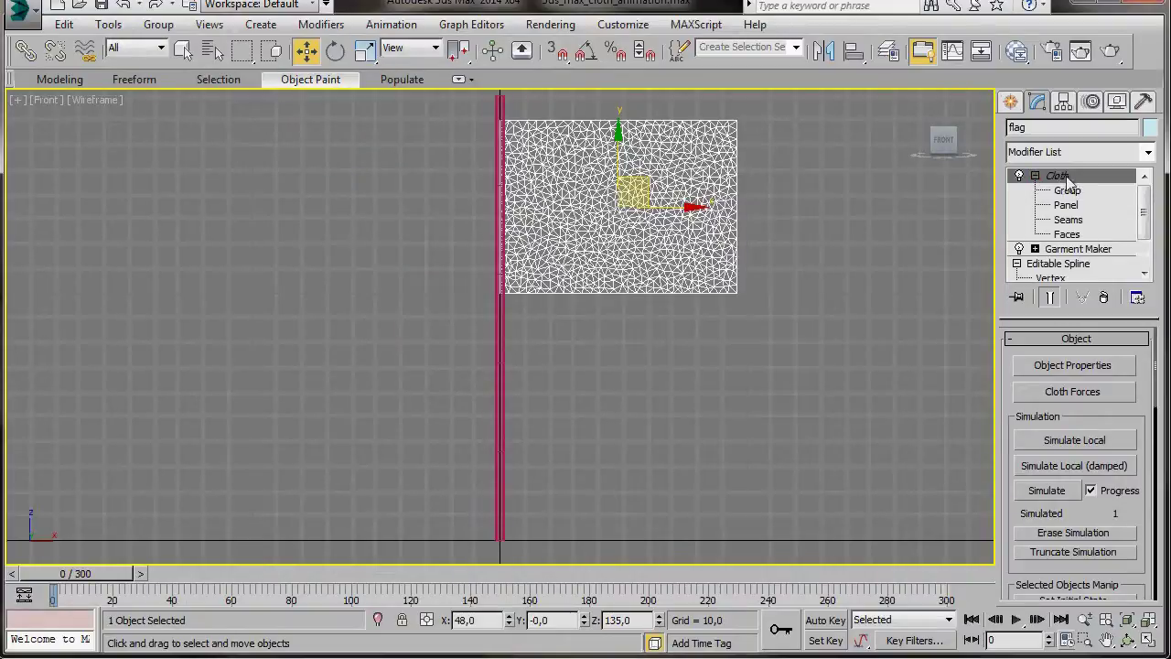
pyautogui.click(1066, 193)
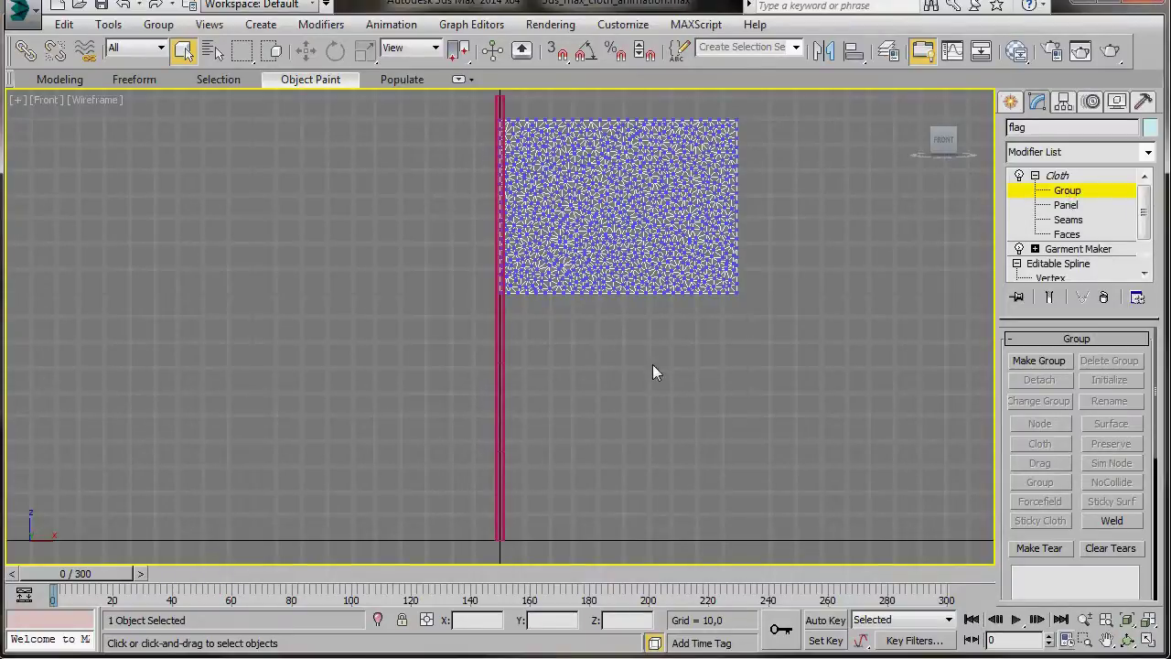
pyautogui.press('z')
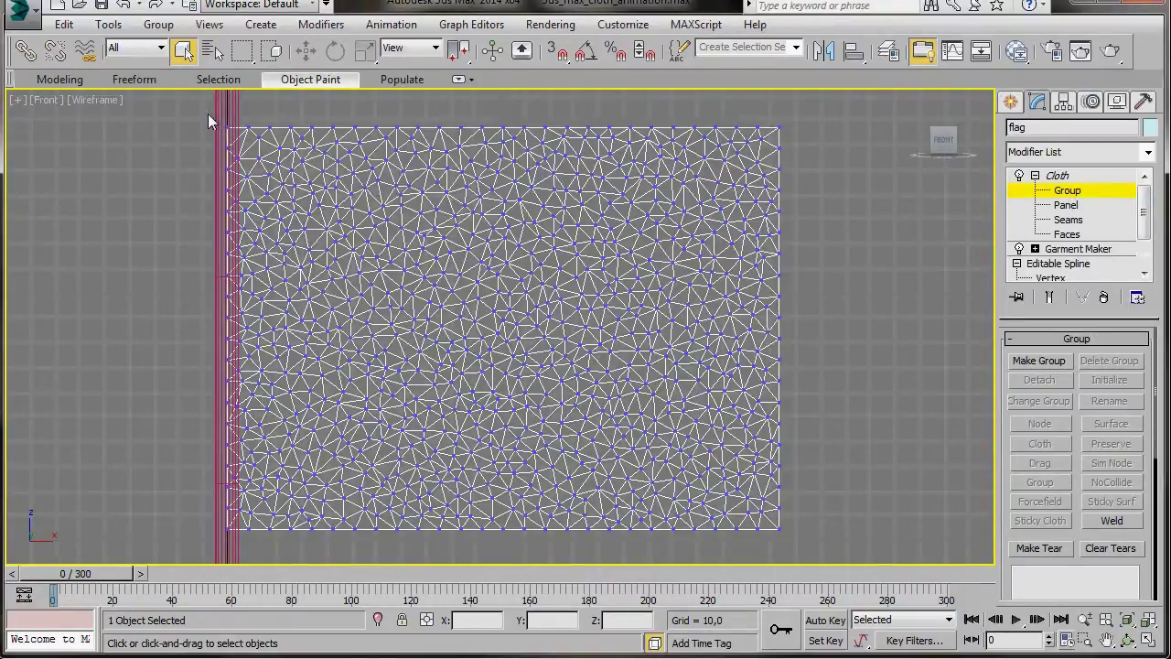
pyautogui.moveTo(208, 122); pyautogui.dragTo(239, 547)
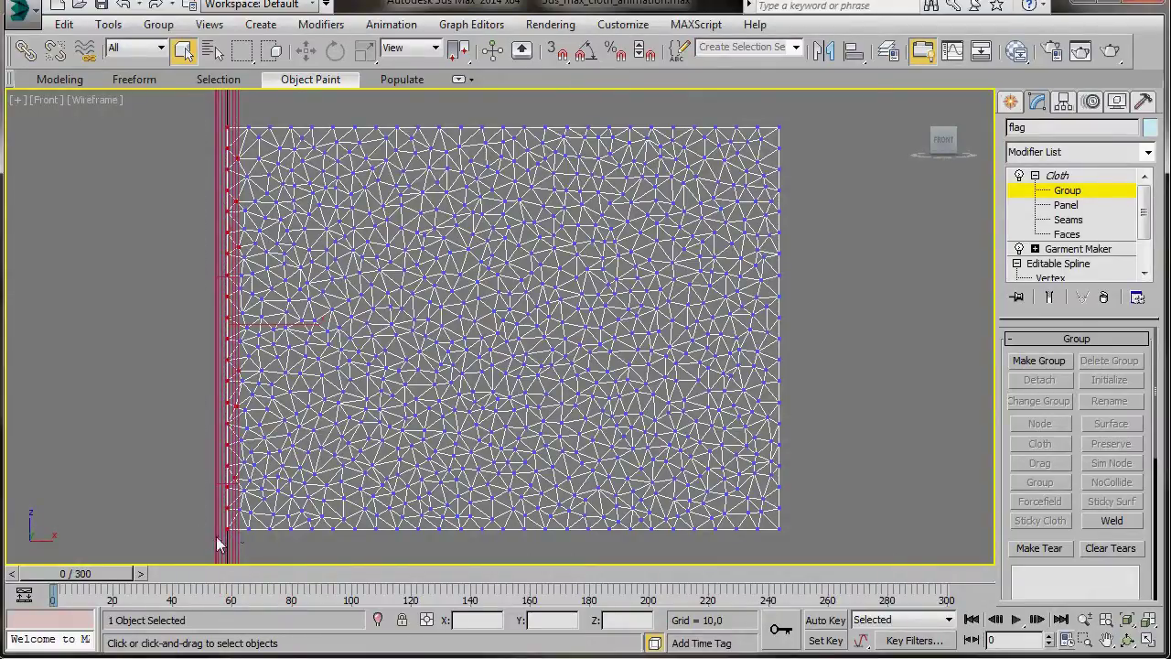
pyautogui.click(1040, 361)
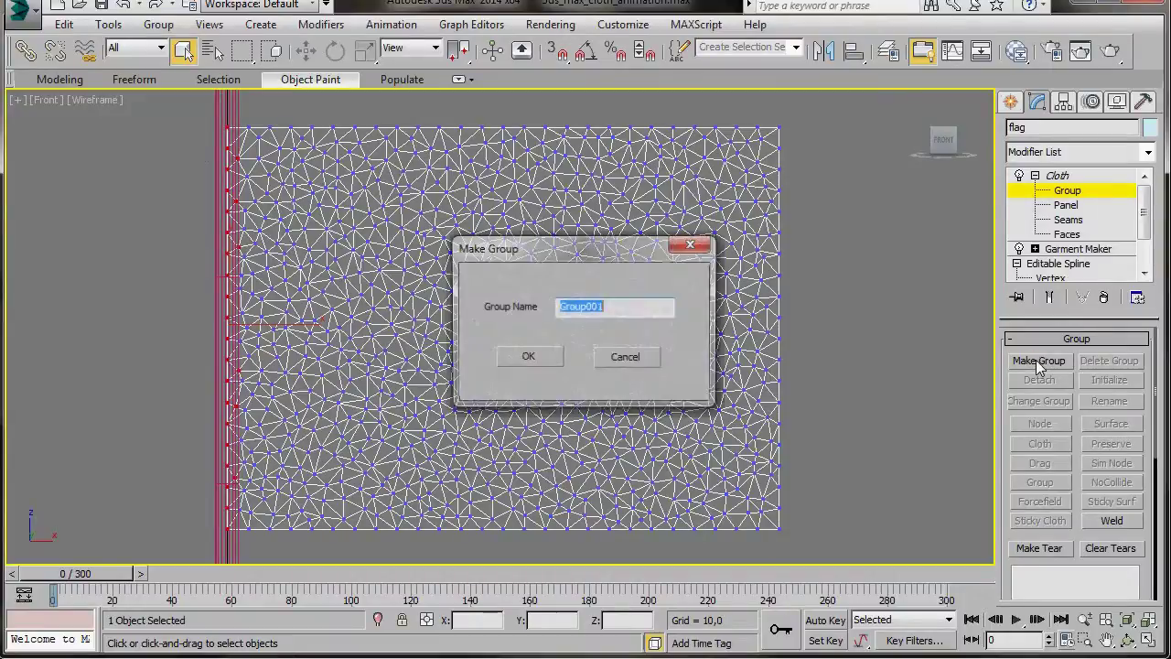
pyautogui.click(527, 358)
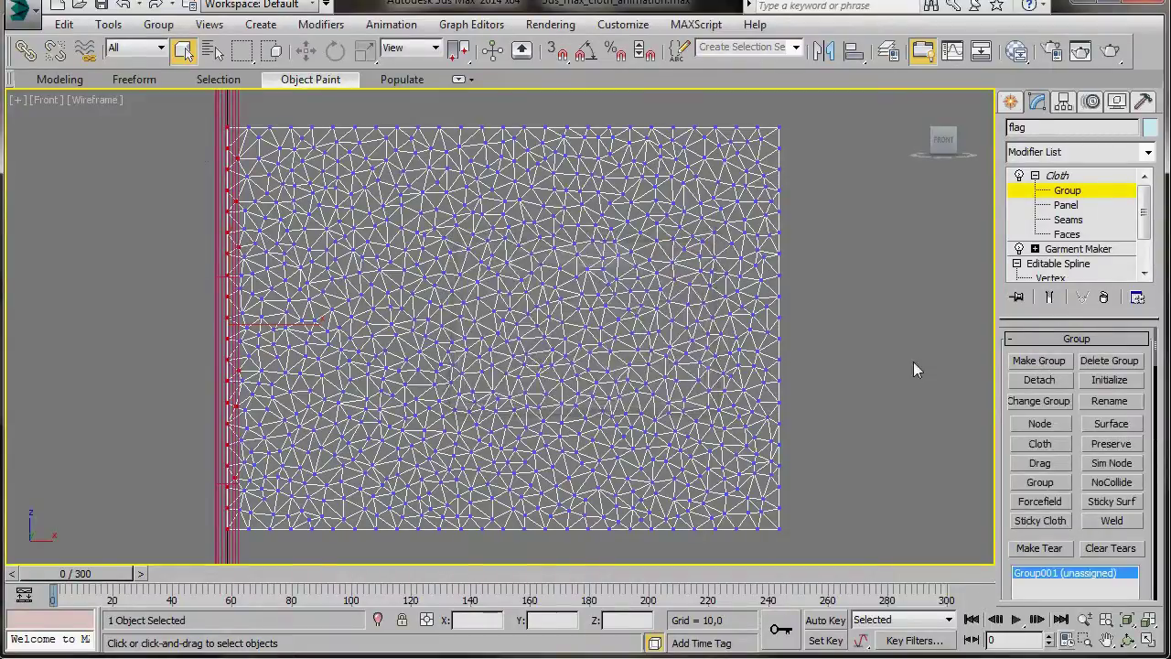
pyautogui.click(1111, 463)
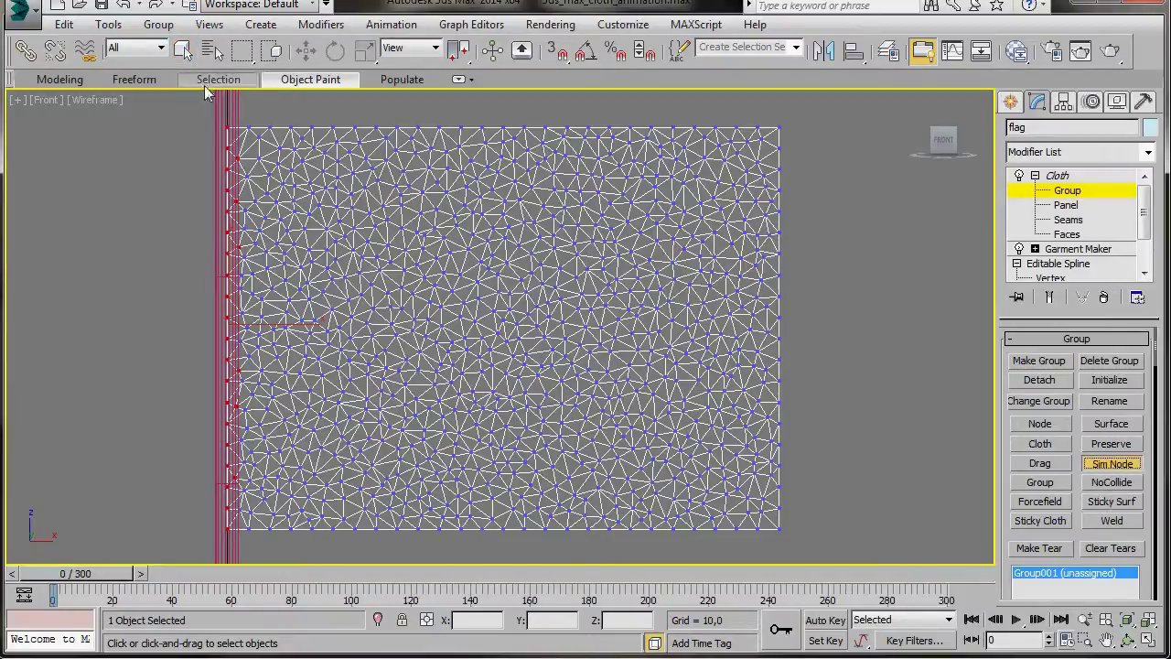
pyautogui.click(224, 108)
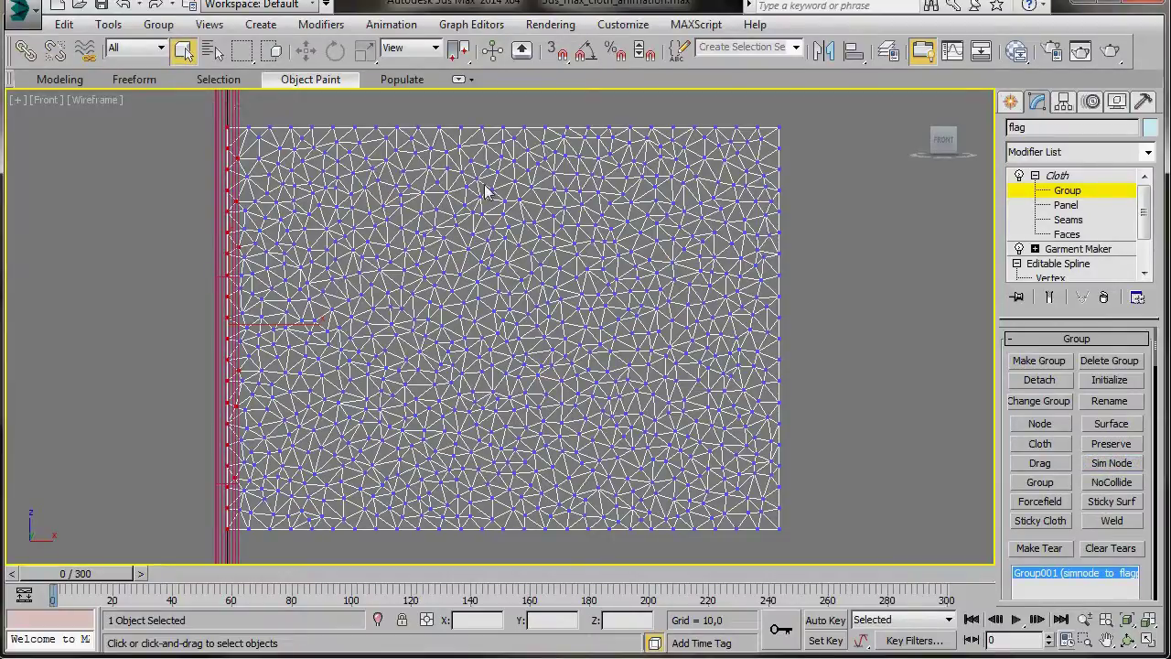
pyautogui.moveTo(1001, 586); pyautogui.dragTo(1007, 369)
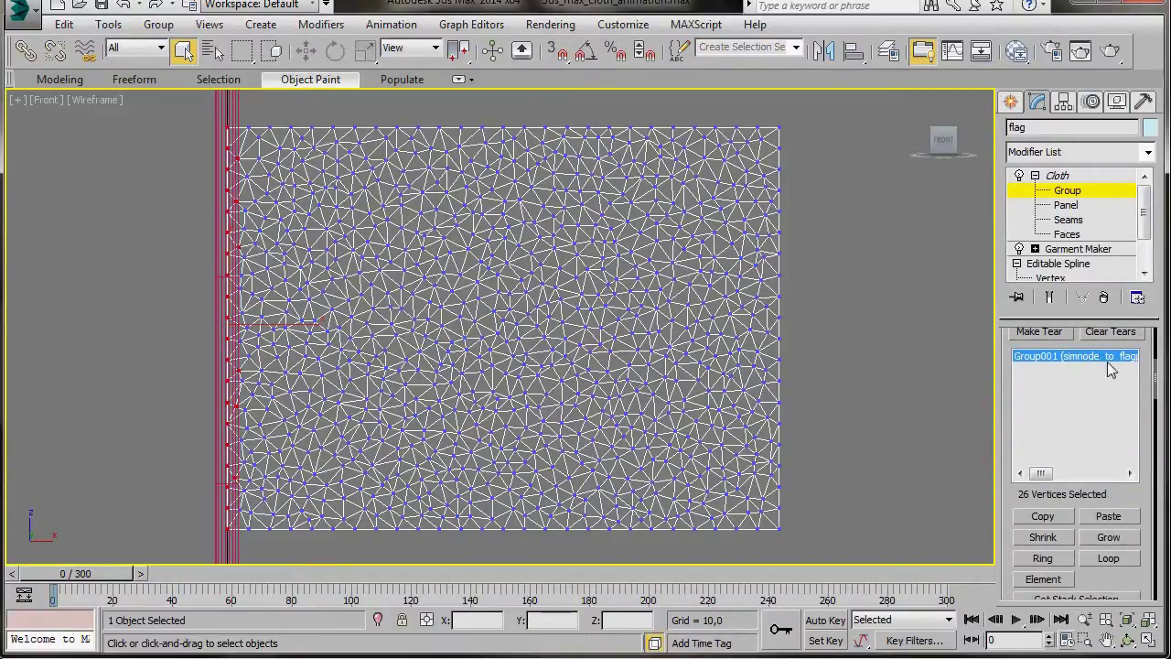
# Step: At the Cloth object level, check Self Collision (value 1) under Simulation Parameters
pyautogui.click(1056, 178)
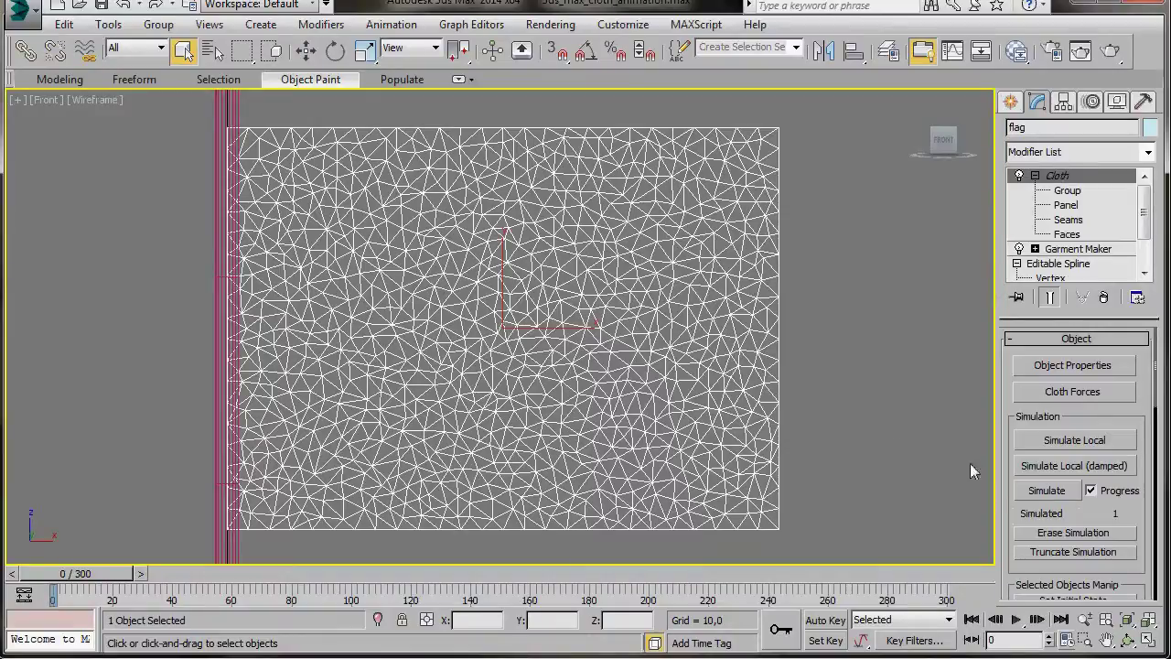
pyautogui.moveTo(1020, 573); pyautogui.dragTo(1016, 347)
pyautogui.moveTo(1010, 574); pyautogui.dragTo(1006, 285)
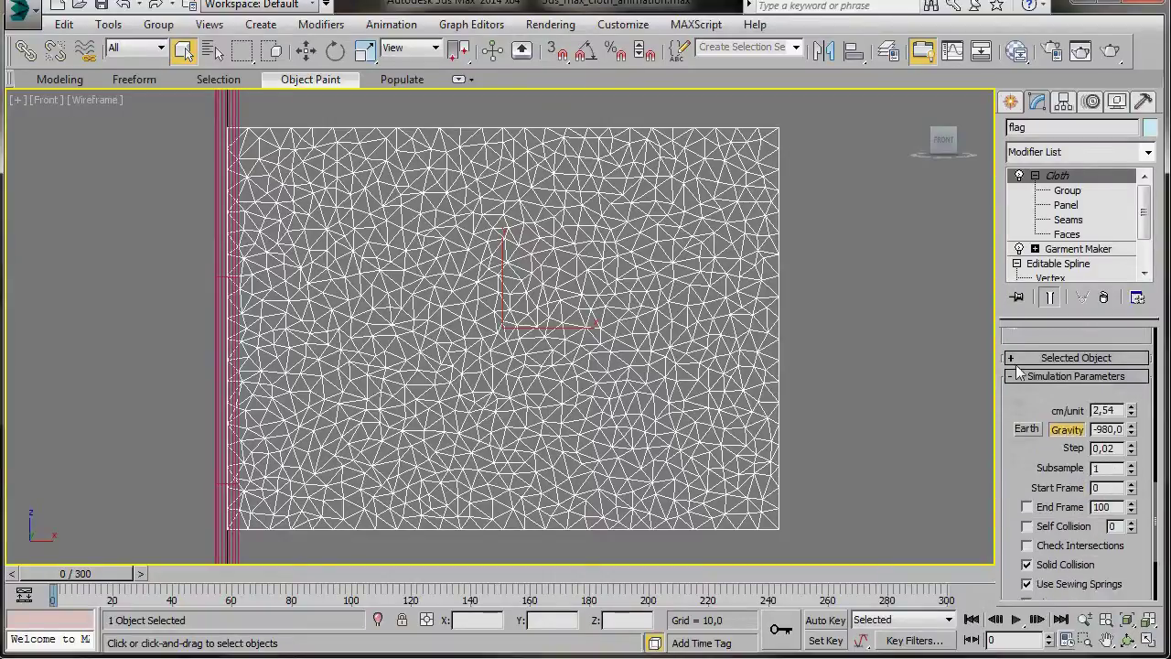
pyautogui.click(1029, 528)
pyautogui.scroll(5, 1006, 421)
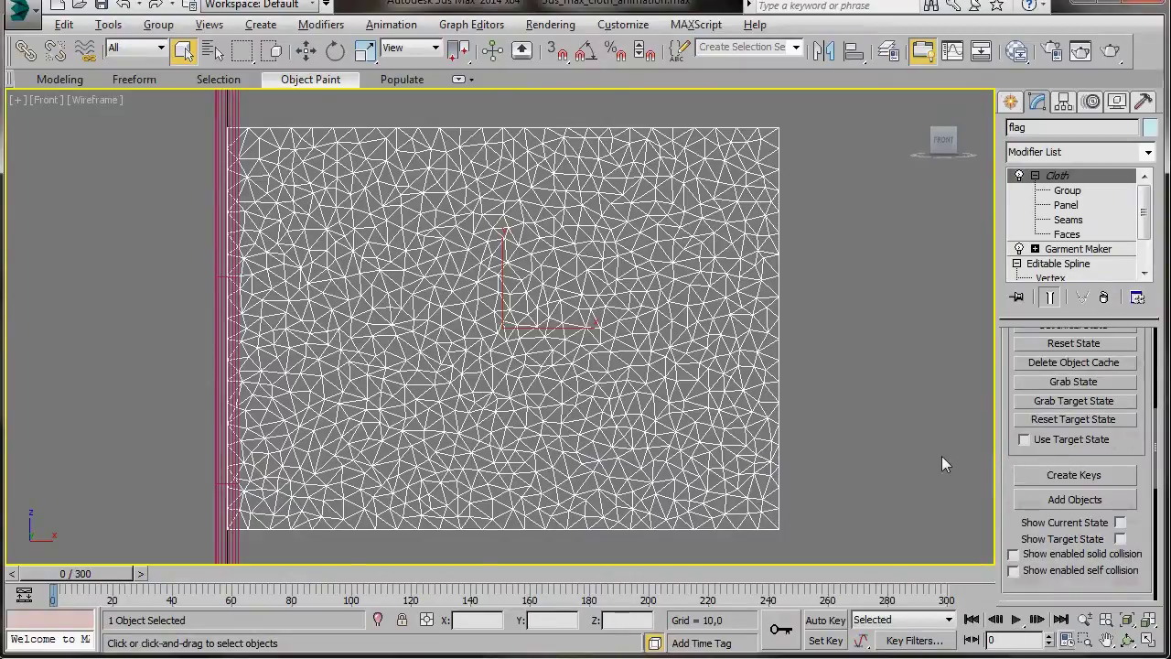
# Step: Restore the four-viewport layout and frame the flag and pole in the views
pyautogui.hotkey('alt', 'w')
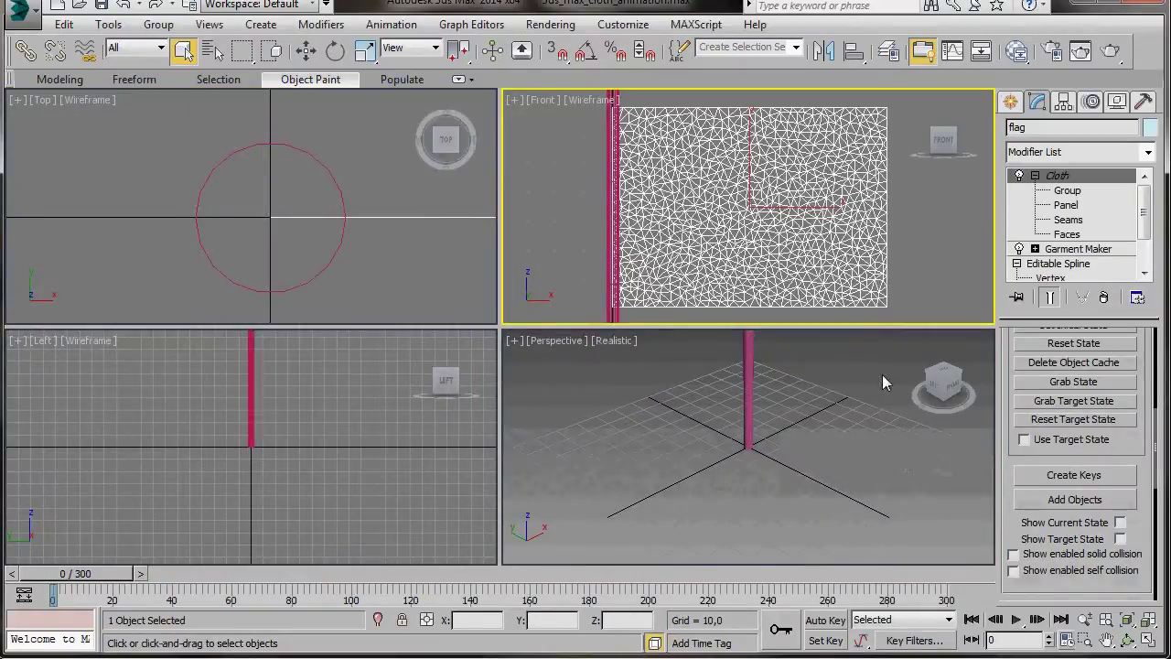
pyautogui.moveTo(762, 322); pyautogui.dragTo(807, 199, button='middle')
pyautogui.scroll(-3, 753, 279)
pyautogui.moveTo(776, 426); pyautogui.dragTo(777, 528, button='middle')
pyautogui.scroll(-5, 778, 527)
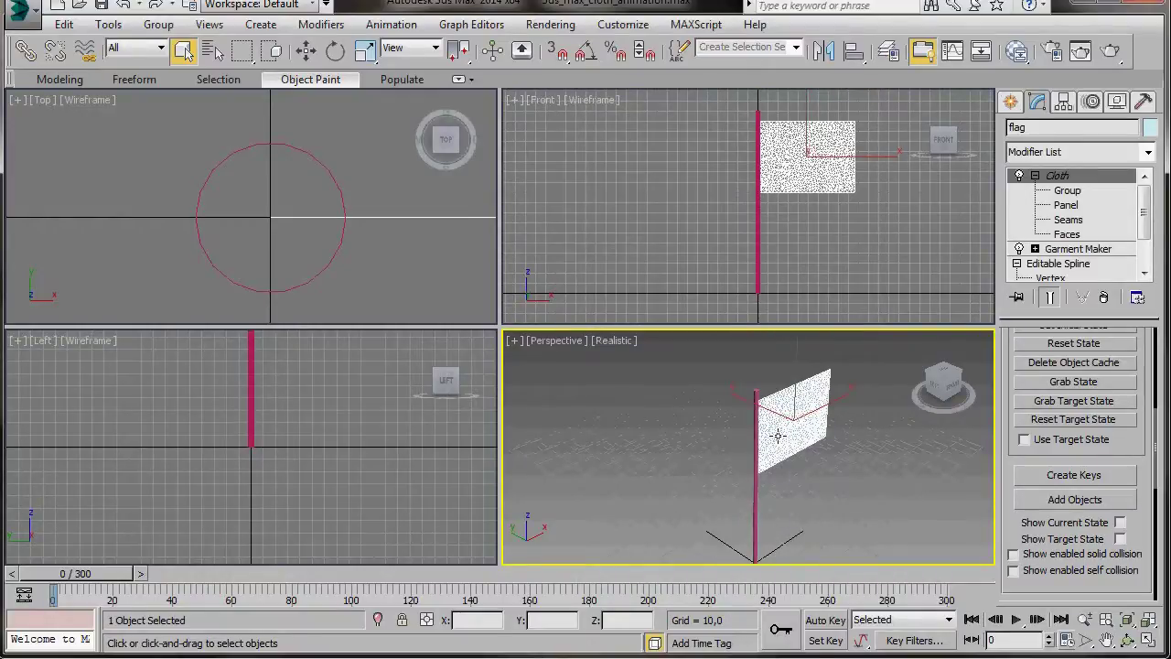
pyautogui.moveTo(1014, 454); pyautogui.dragTo(1014, 579)
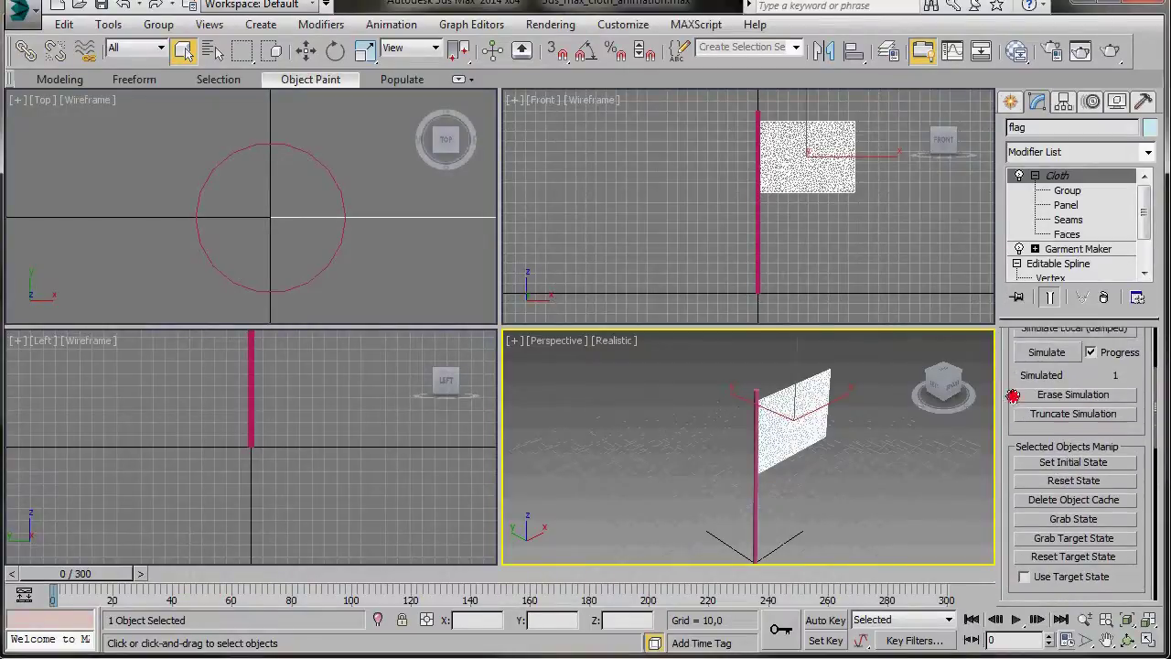
pyautogui.scroll(3, 1043, 421)
# Step: Run Simulate Local on the flag, stop it, then reset the cloth state
pyautogui.click(1054, 443)
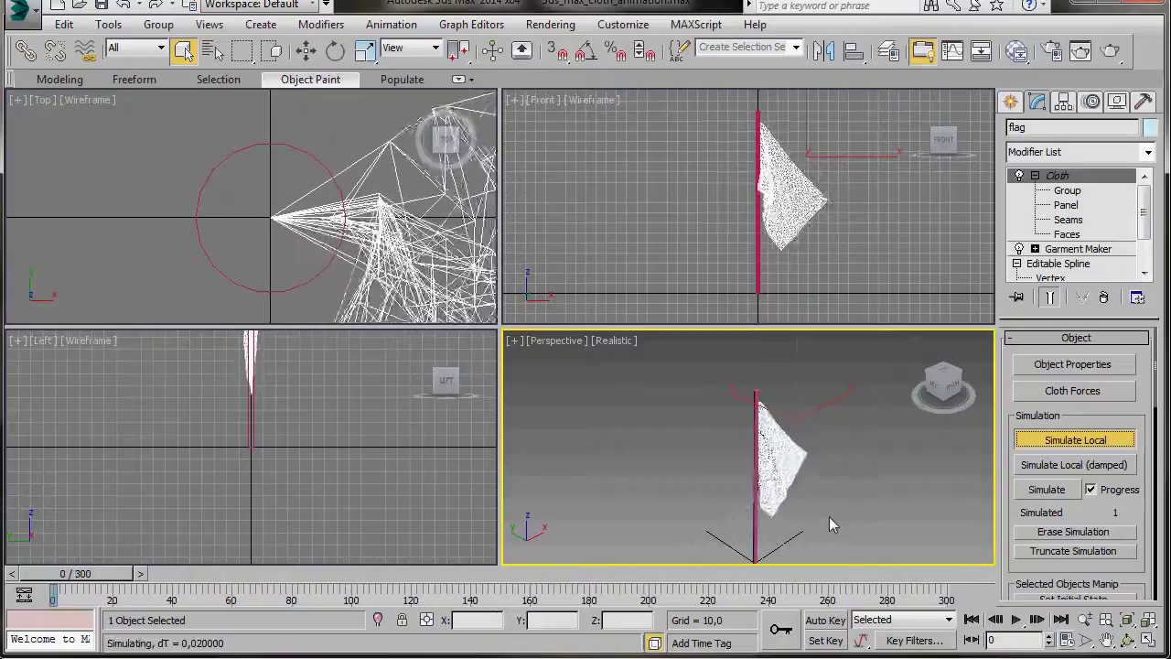
pyautogui.click(1075, 440)
pyautogui.moveTo(1012, 519); pyautogui.dragTo(1000, 384)
pyautogui.click(1075, 483)
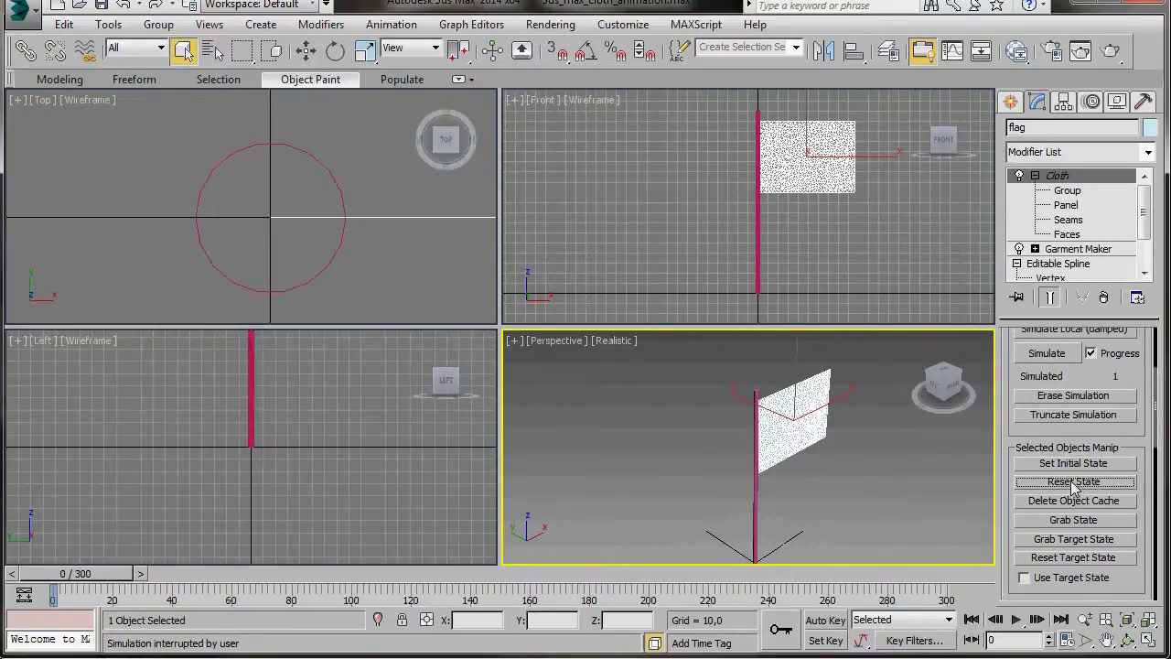
# Step: Create a Wind space warp, Wind001, by dragging it out in the Top viewport
pyautogui.click(1011, 102)
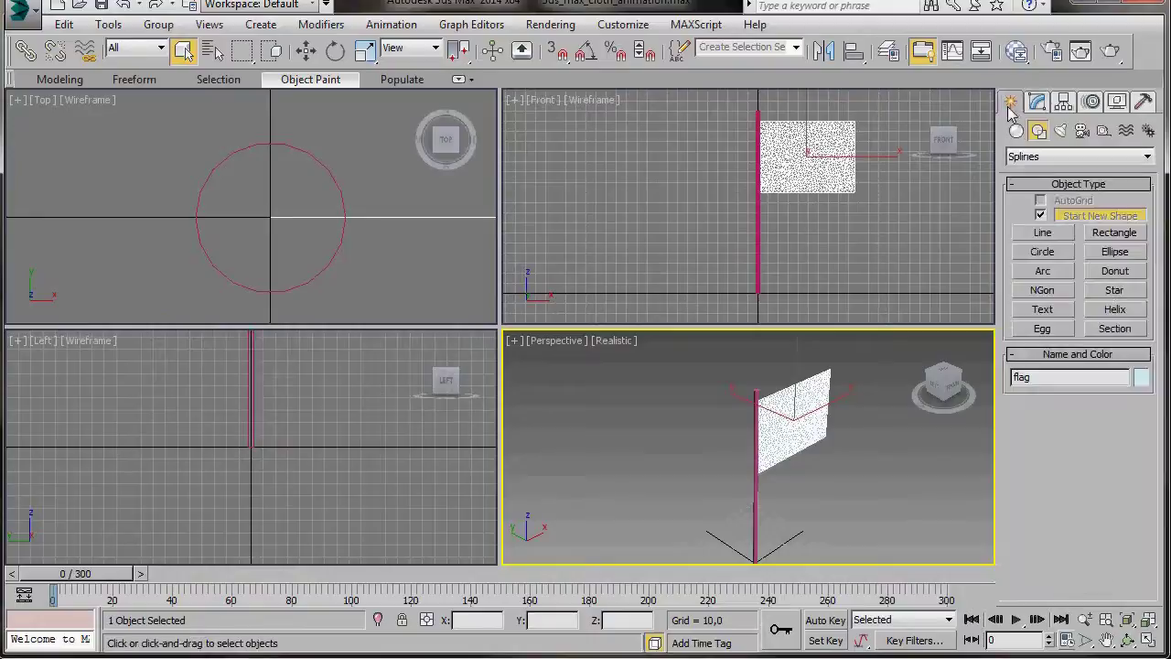
pyautogui.click(1127, 131)
pyautogui.click(1114, 276)
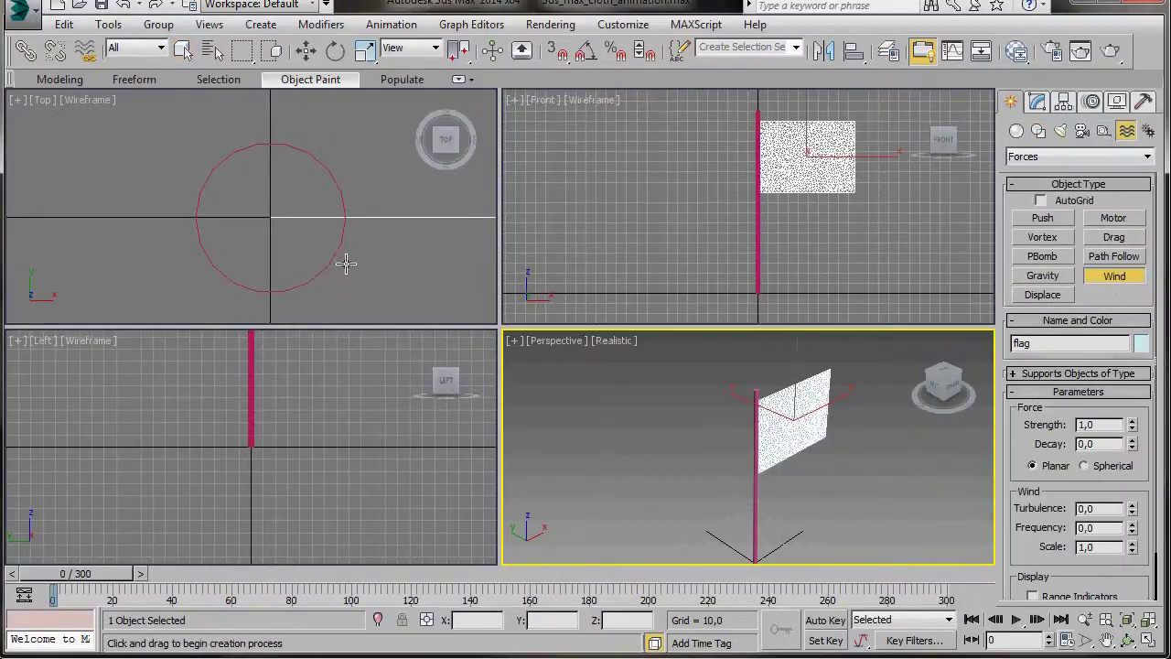
pyautogui.scroll(-2, 277, 240)
pyautogui.moveTo(347, 262)
pyautogui.mouseDown(button='middle')
pyautogui.moveTo(277, 241)
pyautogui.moveTo(306, 241)
pyautogui.moveTo(330, 259)
pyautogui.moveTo(235, 235)
pyautogui.moveTo(329, 260)
pyautogui.mouseUp(button='middle')
pyautogui.scroll(-2, 331, 260)
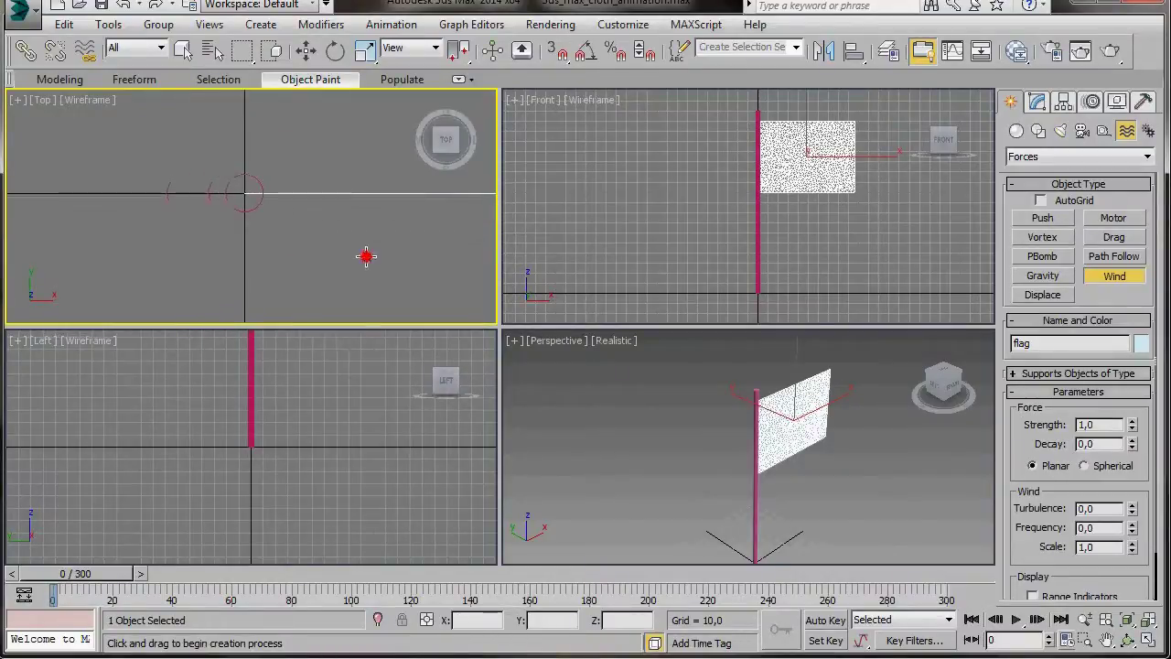
pyautogui.moveTo(366, 256); pyautogui.dragTo(385, 318)
# Step: Move Wind001 below and to the right of the flagpole in the maximized Top view
pyautogui.hotkey('alt', 'w')
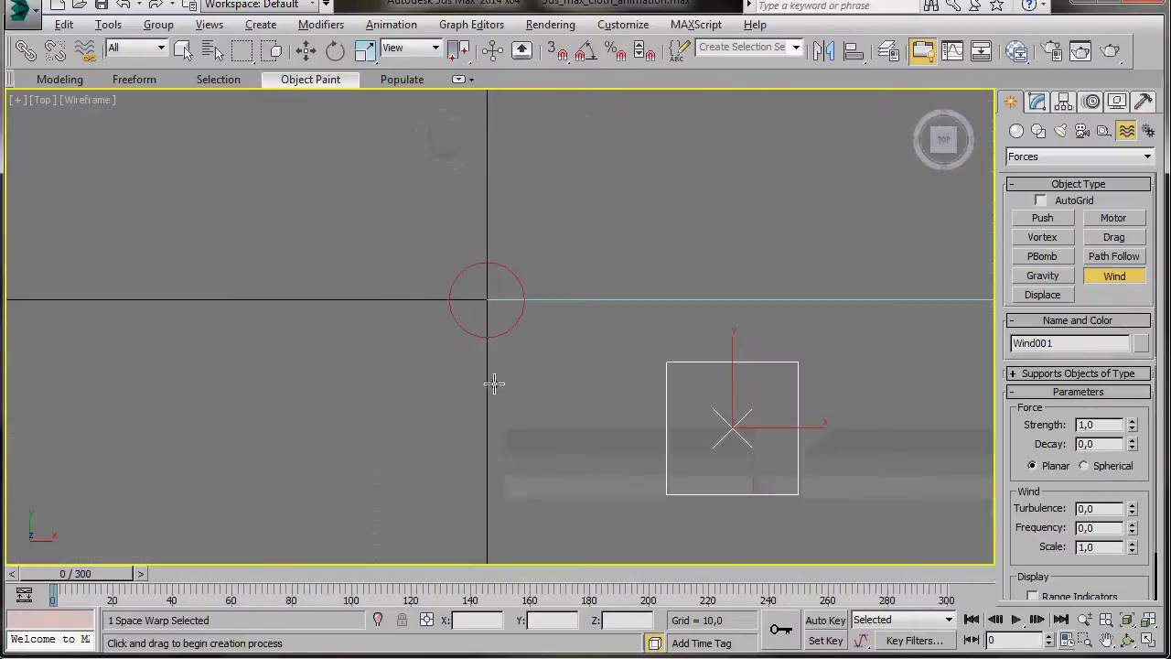
pyautogui.moveTo(522, 478); pyautogui.dragTo(424, 436, button='middle')
pyautogui.rightClick(607, 375)
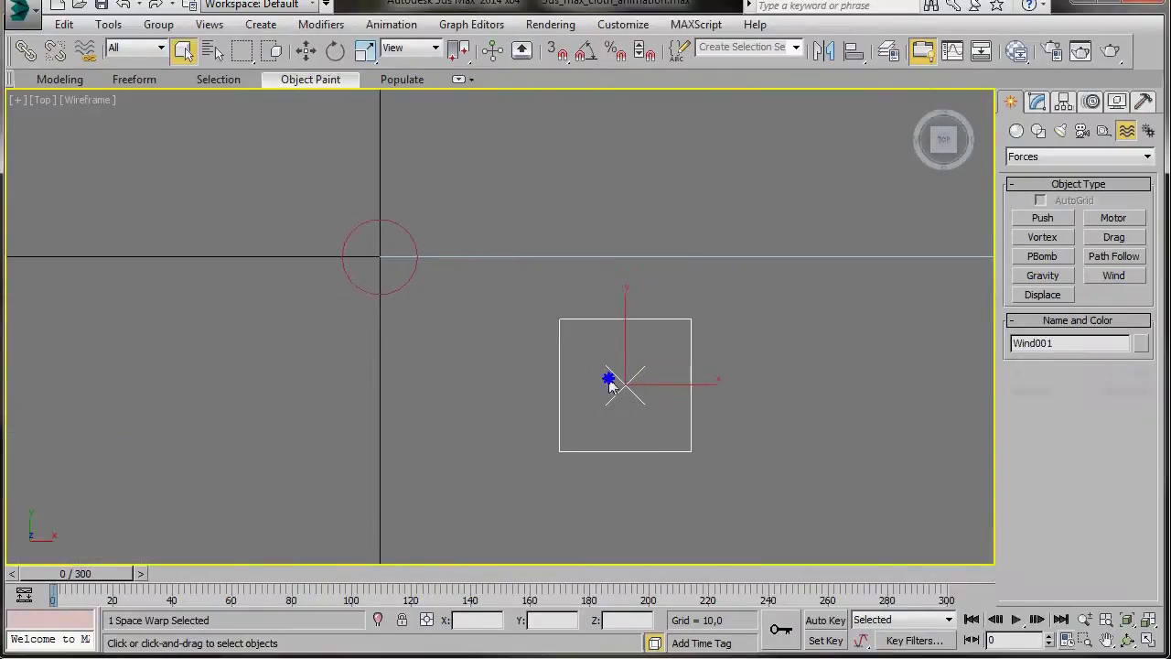
pyautogui.rightClick(620, 388)
pyautogui.click(635, 395)
pyautogui.moveTo(635, 399); pyautogui.dragTo(754, 472)
pyautogui.moveTo(704, 471); pyautogui.dragTo(662, 419, button='middle')
# Step: Set Wind001 to strength 3, turbulence 1.5 and icon size 15, and show its range indicators
pyautogui.click(1037, 102)
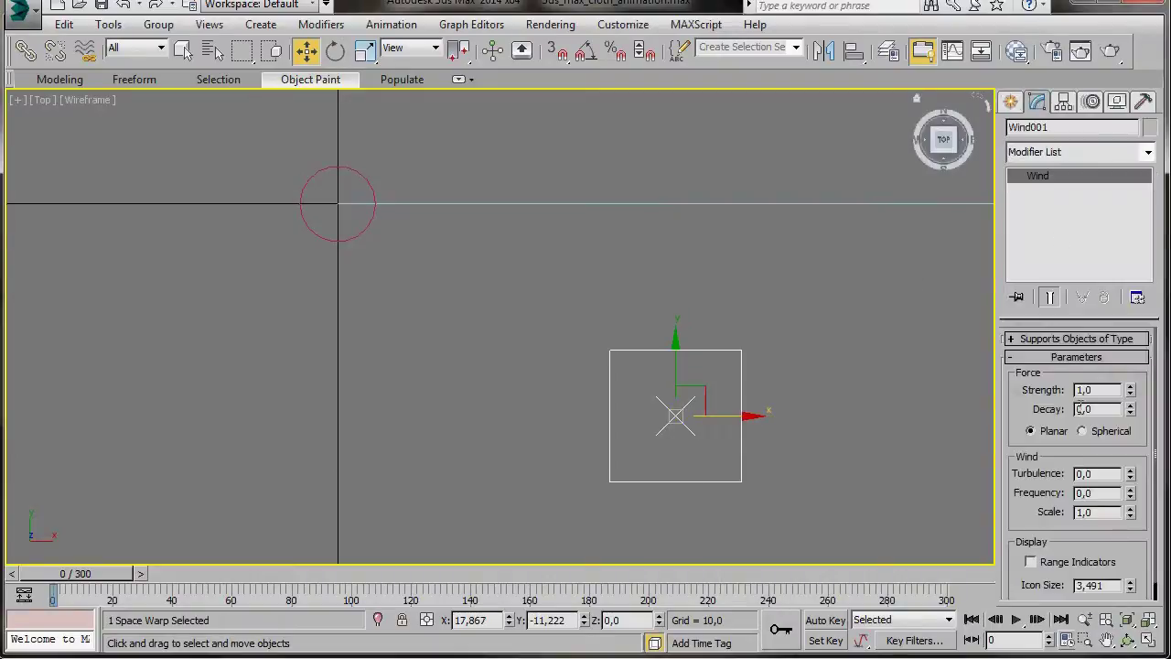
pyautogui.doubleClick(1098, 389)
pyautogui.write('3')
pyautogui.doubleClick(1104, 474)
pyautogui.write('1,5')
pyautogui.doubleClick(1093, 586)
pyautogui.write('15')
pyautogui.click(1031, 562)
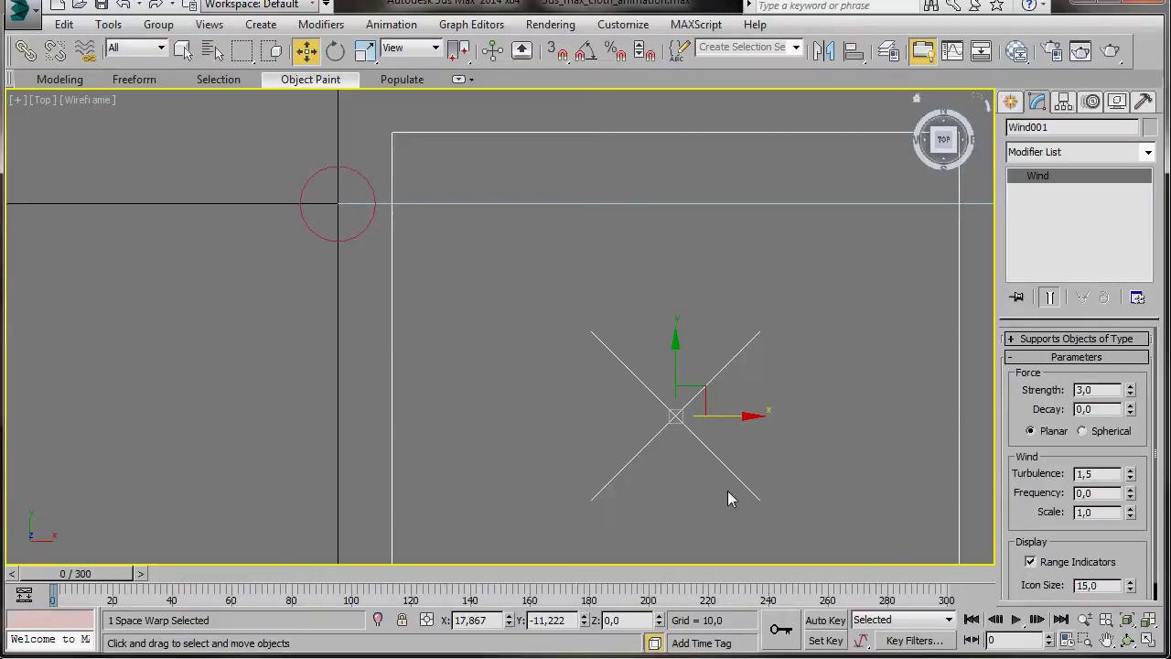
# Step: Lower Wind001 and, with angle snap on, tilt it -90° about the X axis
pyautogui.scroll(-4, 684, 444)
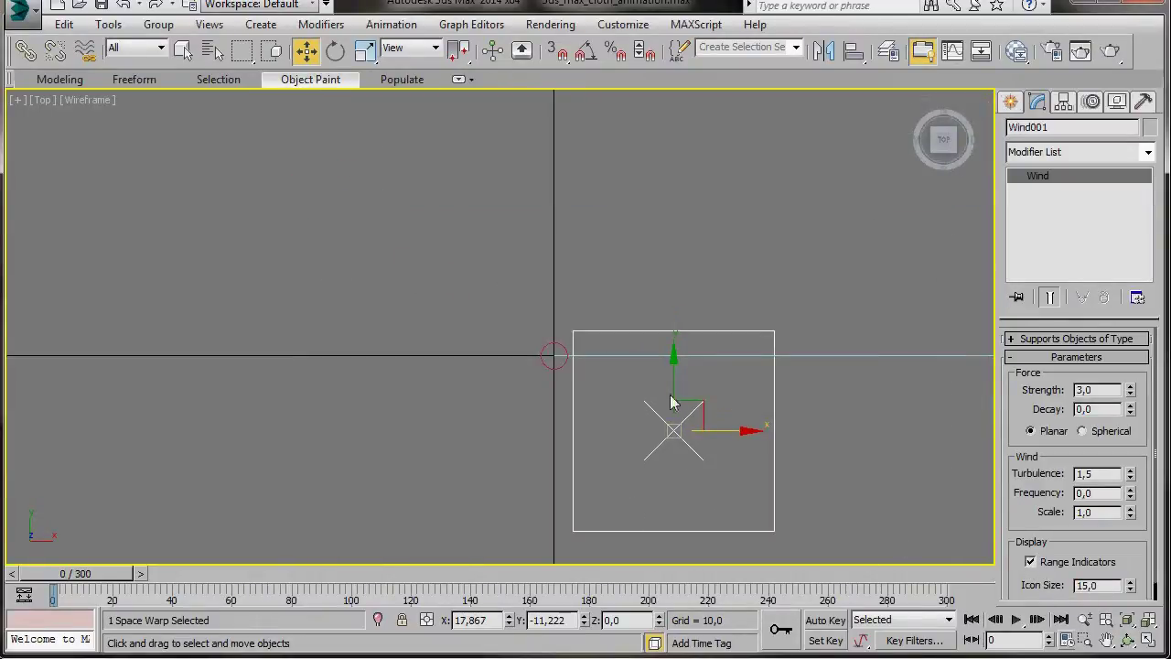
pyautogui.moveTo(671, 402); pyautogui.dragTo(671, 481)
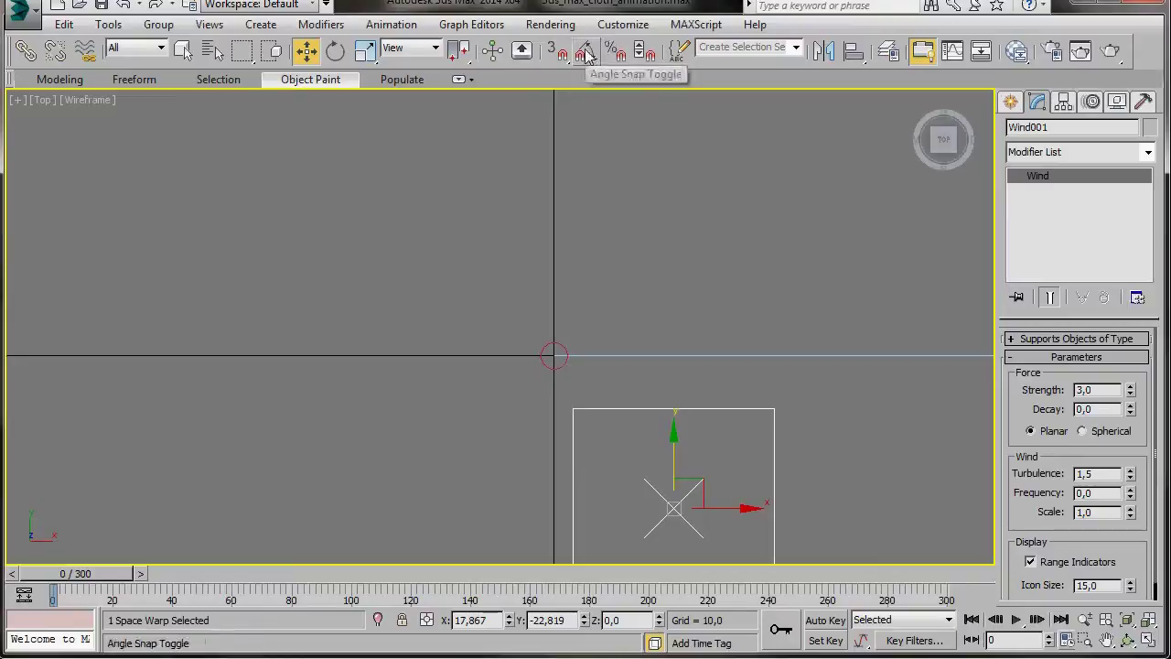
pyautogui.click(586, 55)
pyautogui.click(335, 52)
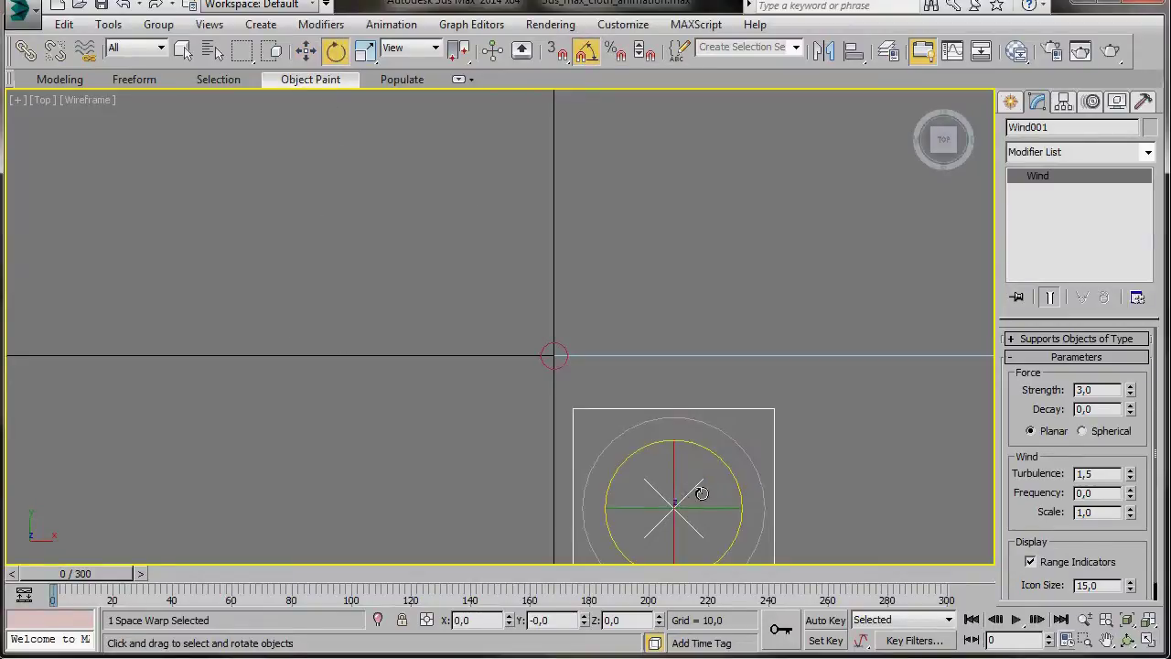
pyautogui.moveTo(672, 546); pyautogui.dragTo(674, 482)
pyautogui.moveTo(650, 509); pyautogui.dragTo(623, 460, button='middle')
pyautogui.hotkey('ctrl', 'z')
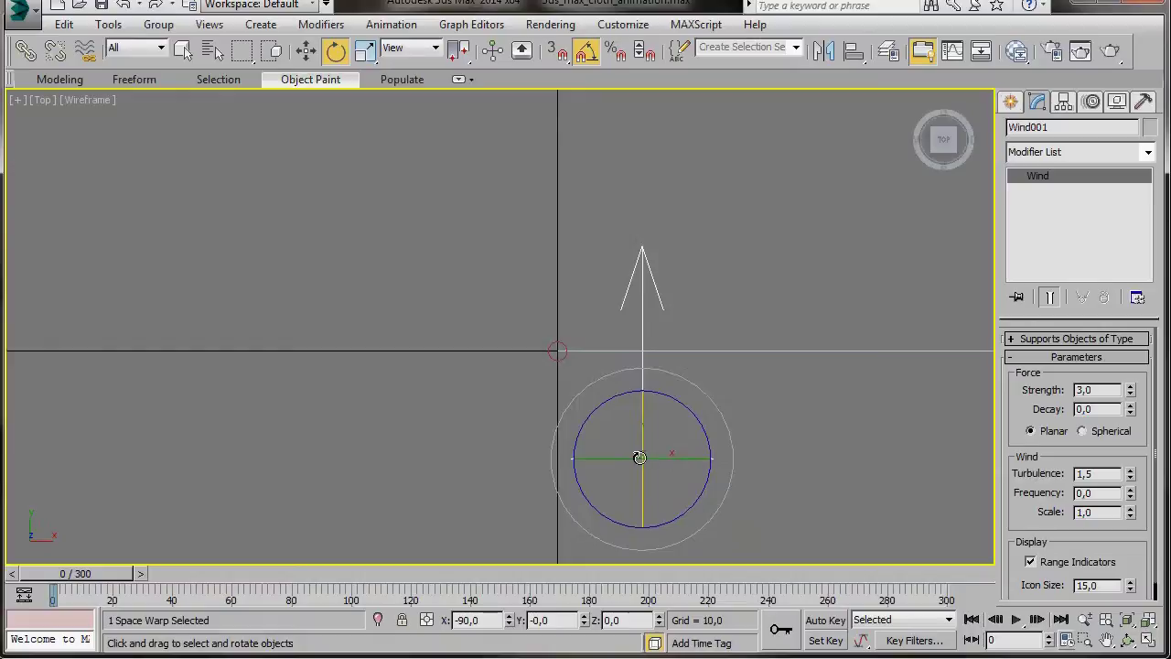
# Step: Reposition Wind001 lower in the Top view, then Shift-drag a copy off to the left
pyautogui.rightClick(645, 448)
pyautogui.click(660, 460)
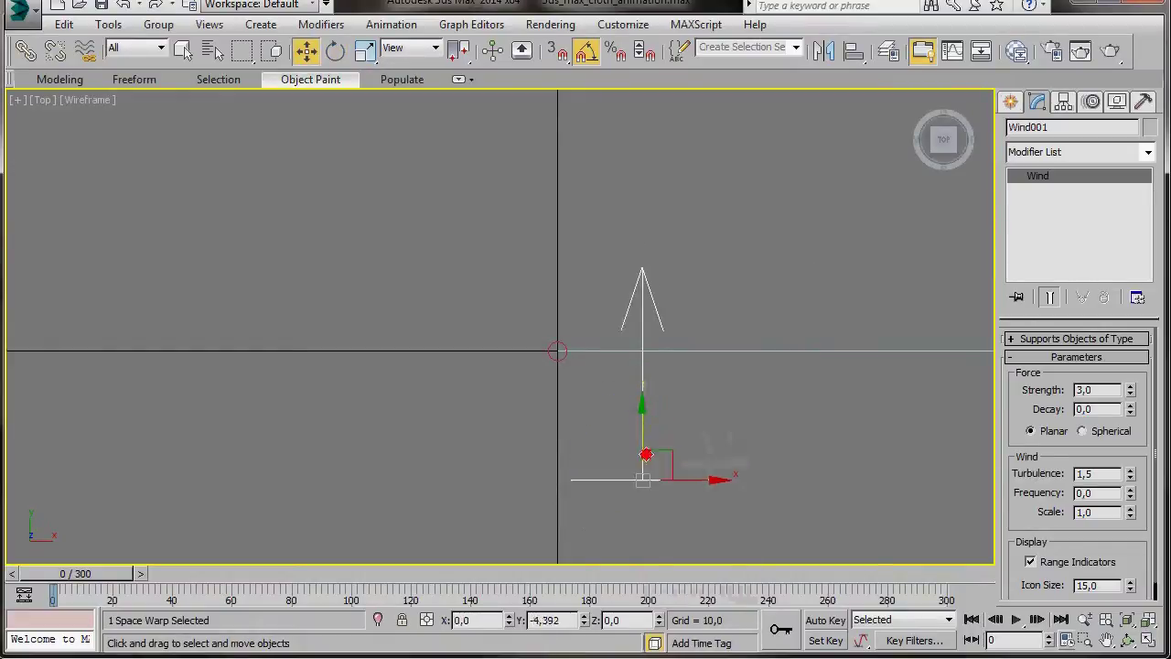
pyautogui.moveTo(661, 413); pyautogui.dragTo(662, 546)
pyautogui.moveTo(663, 546); pyautogui.dragTo(603, 400, button='middle')
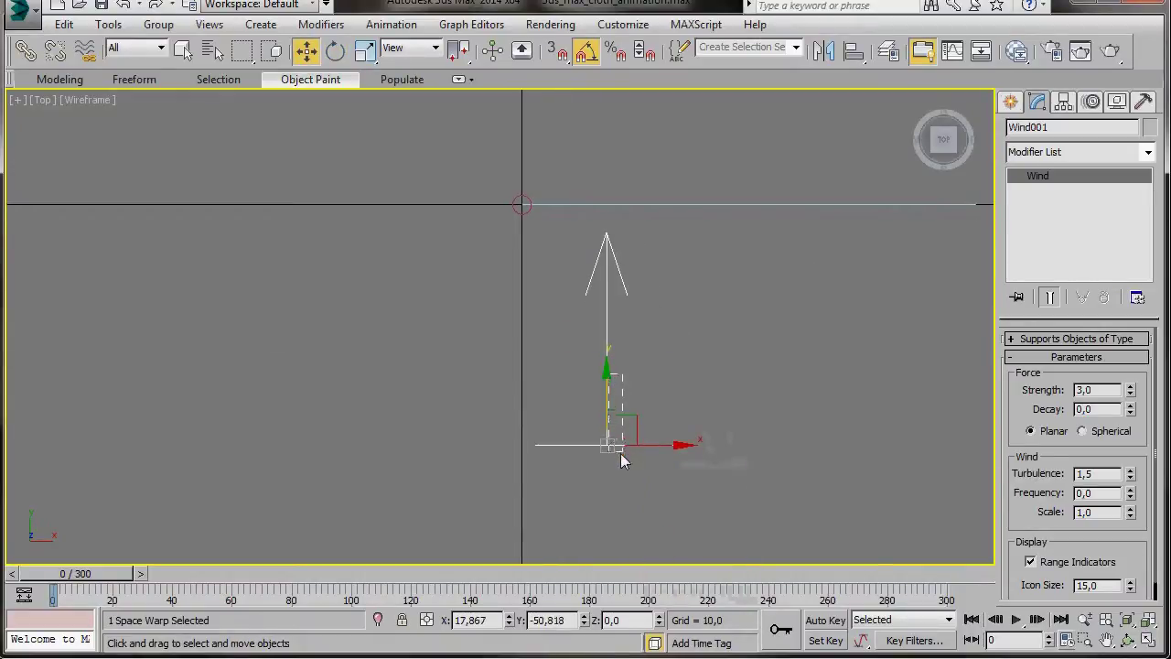
pyautogui.moveTo(603, 400); pyautogui.dragTo(622, 473)
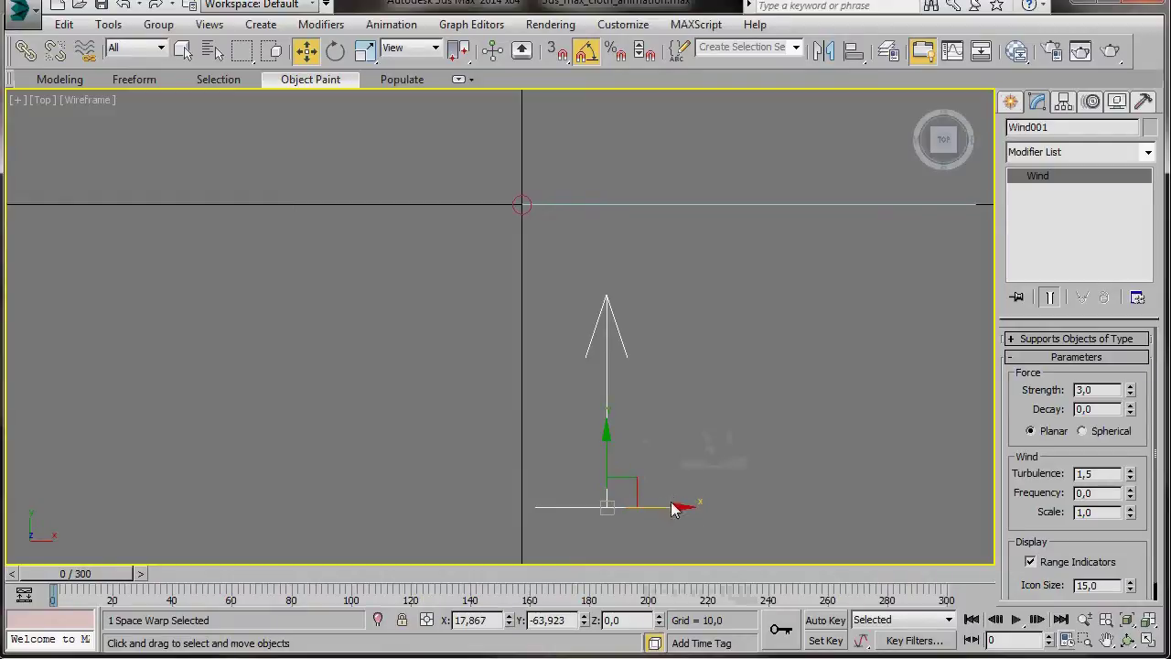
pyautogui.keyDown('shift'); pyautogui.moveTo(673, 510); pyautogui.dragTo(248, 510); pyautogui.keyUp('shift')
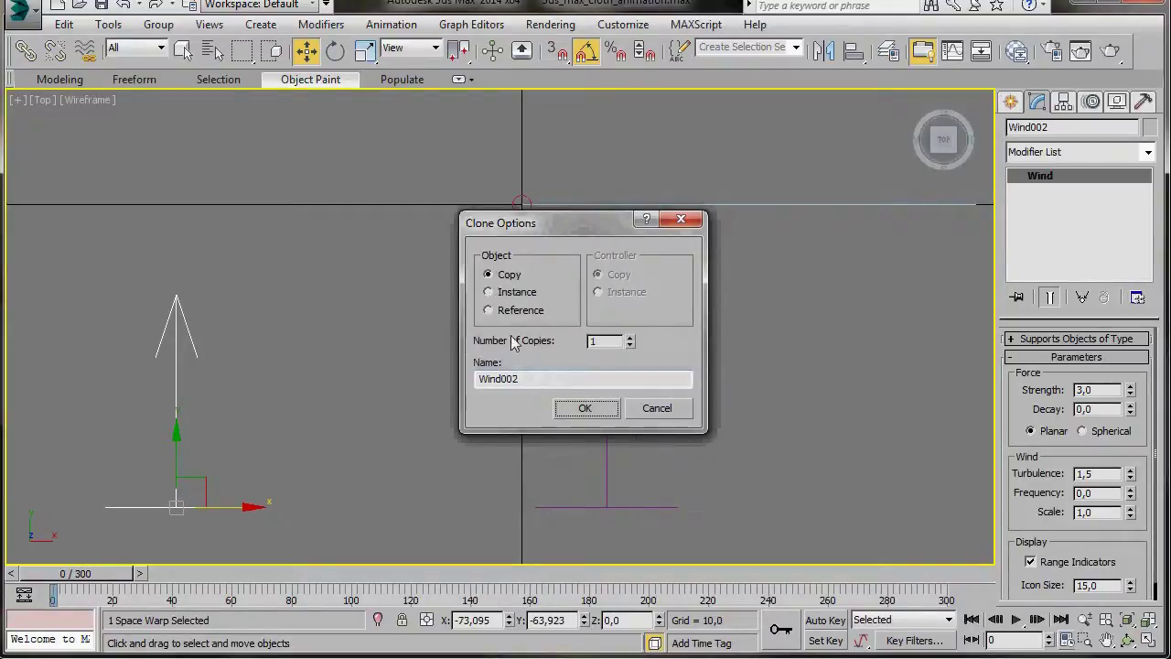
# Step: Accept the copy as Wind002 and move it up above the original wind
pyautogui.click(565, 409)
pyautogui.scroll(3, 540, 475)
pyautogui.scroll(-4, 554, 491)
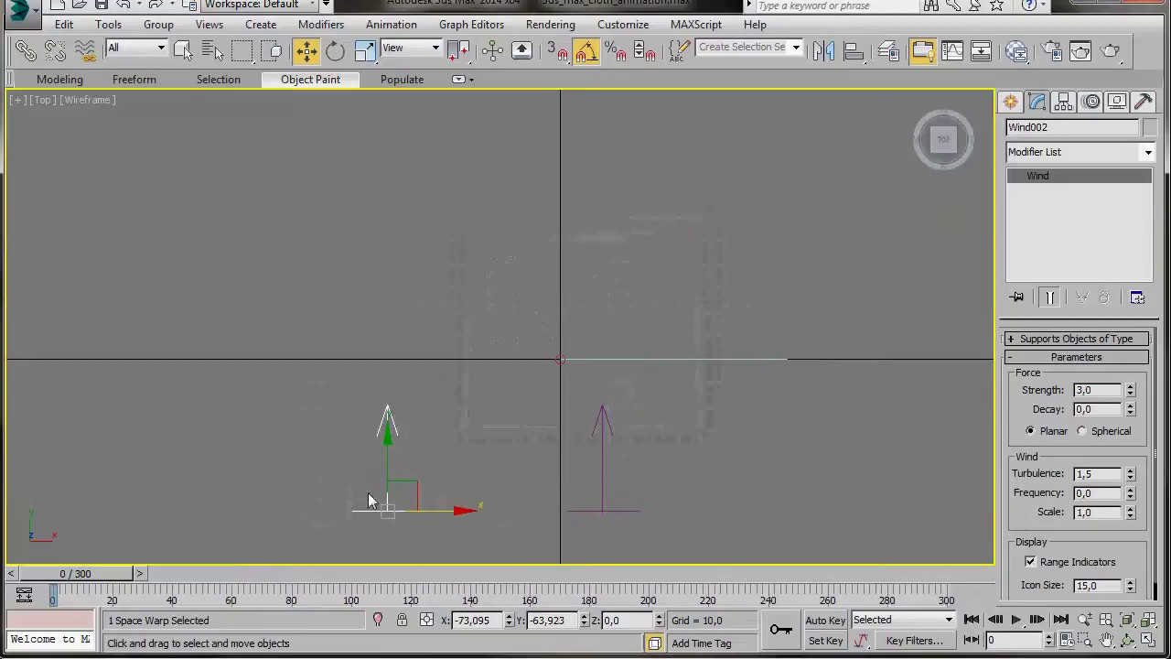
pyautogui.moveTo(386, 489); pyautogui.dragTo(387, 224)
pyautogui.moveTo(458, 380); pyautogui.dragTo(412, 415, button='middle')
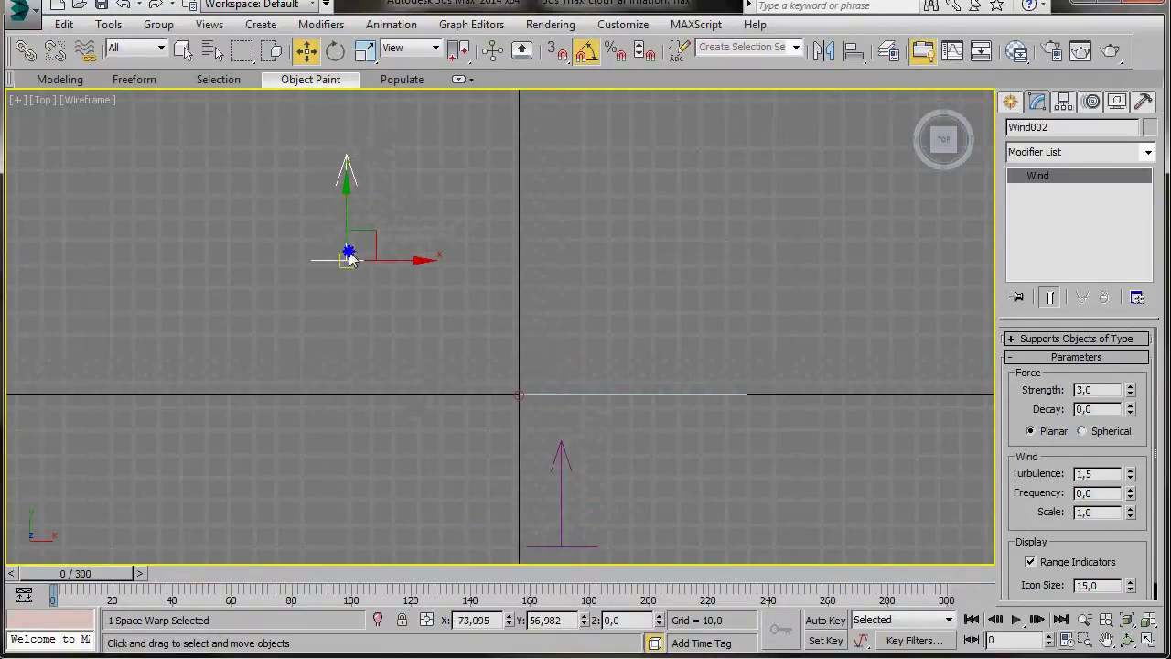
# Step: Rotate Wind002 -90° about Z so it blows right, then deselect it
pyautogui.rightClick(346, 245)
pyautogui.click(370, 278)
pyautogui.moveTo(371, 200); pyautogui.dragTo(443, 249)
pyautogui.click(428, 341)
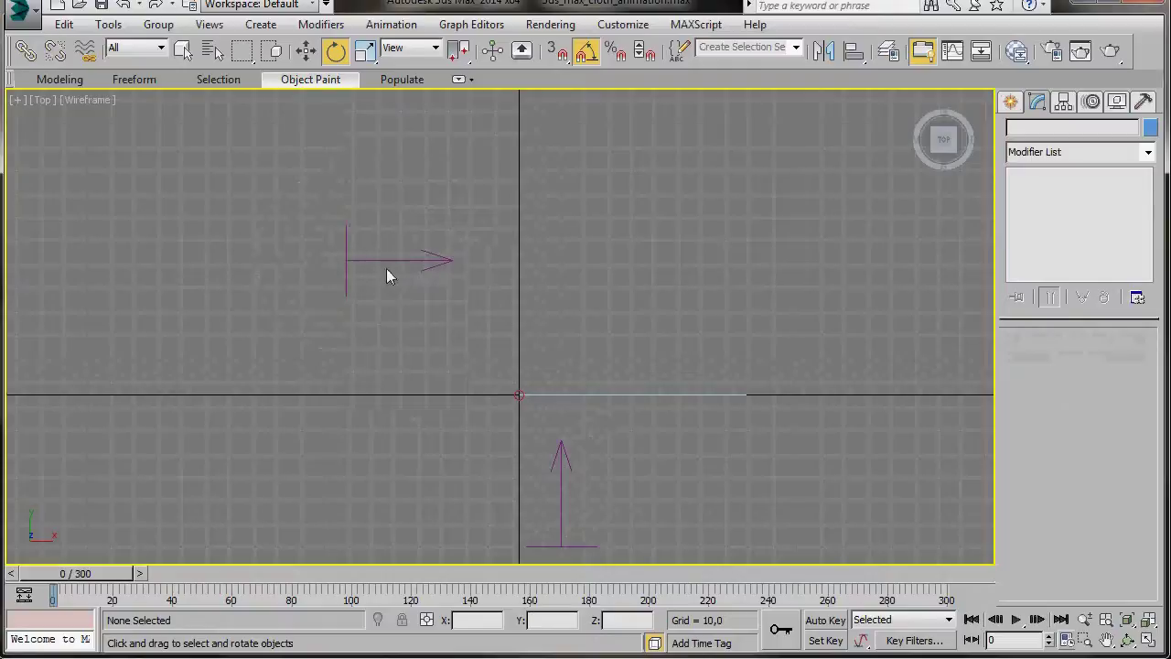
# Step: Select Wind002 and enter a Strength of 6
pyautogui.click(446, 262)
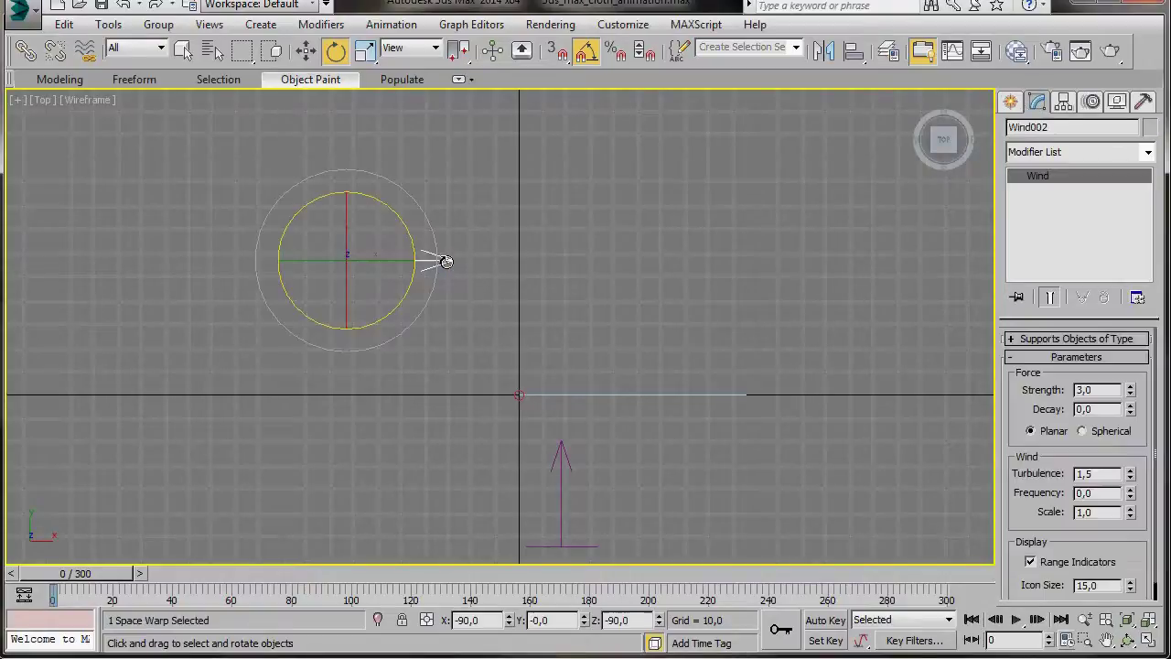
pyautogui.write('6')
# Step: Confirm strength 6, maximize the Perspective view, and tilt Wind002 upward to -55° on X
pyautogui.press('Return')
pyautogui.hotkey('alt', 'w')
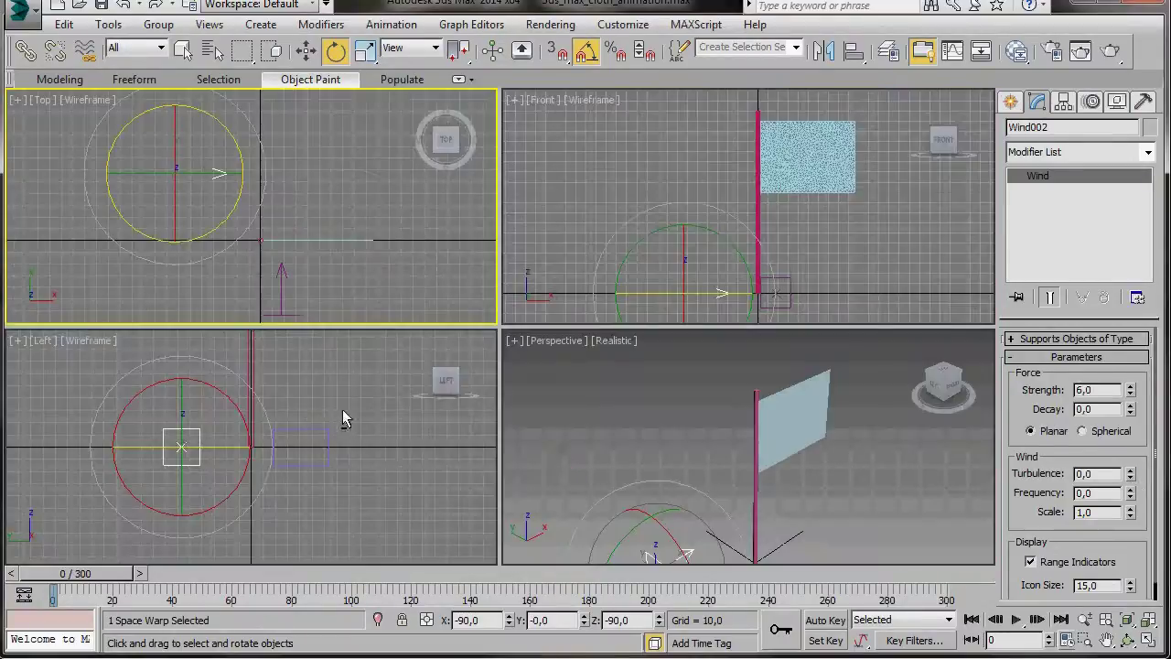
pyautogui.middleClick(588, 485)
pyautogui.moveTo(588, 485); pyautogui.dragTo(587, 465, button='middle')
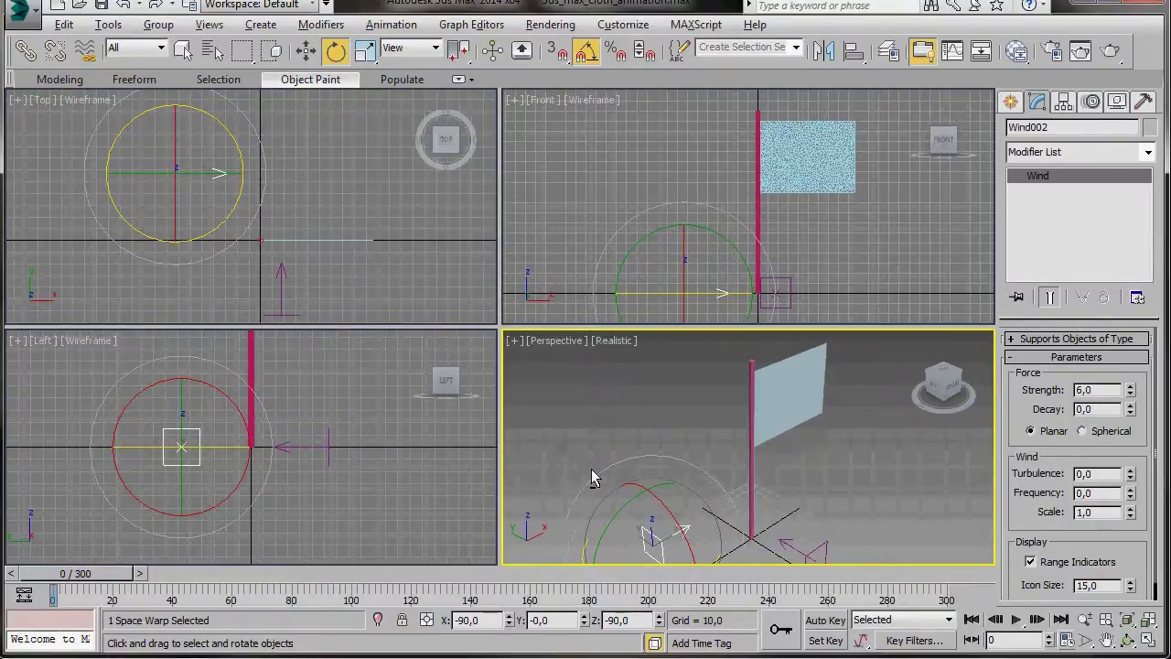
pyautogui.hotkey('alt', 'w')
pyautogui.moveTo(591, 469); pyautogui.dragTo(593, 434, button='middle')
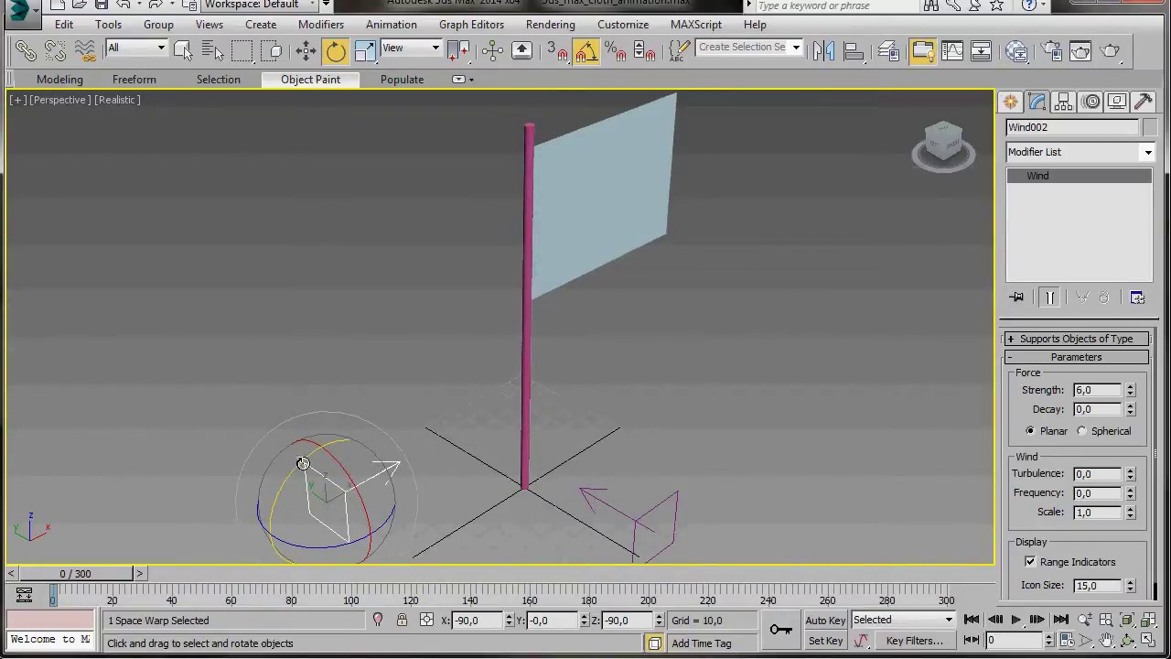
pyautogui.moveTo(302, 464); pyautogui.dragTo(290, 494)
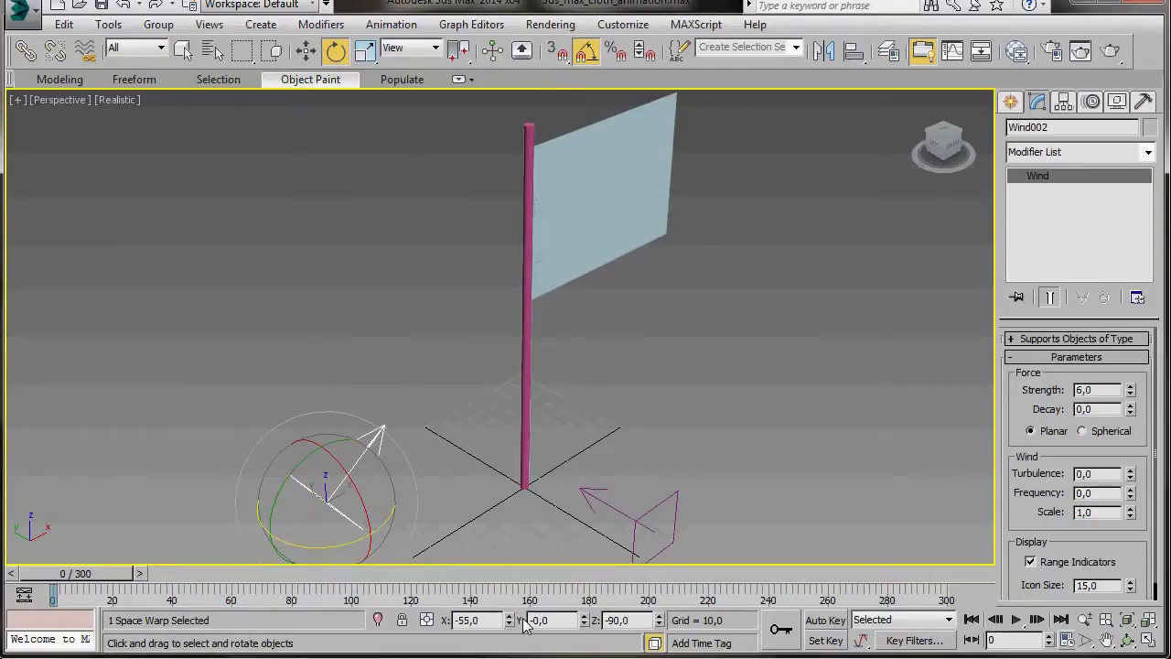
# Step: Select the flag and scroll its Cloth modifier panel to the Object and Simulation groups
pyautogui.click(591, 190)
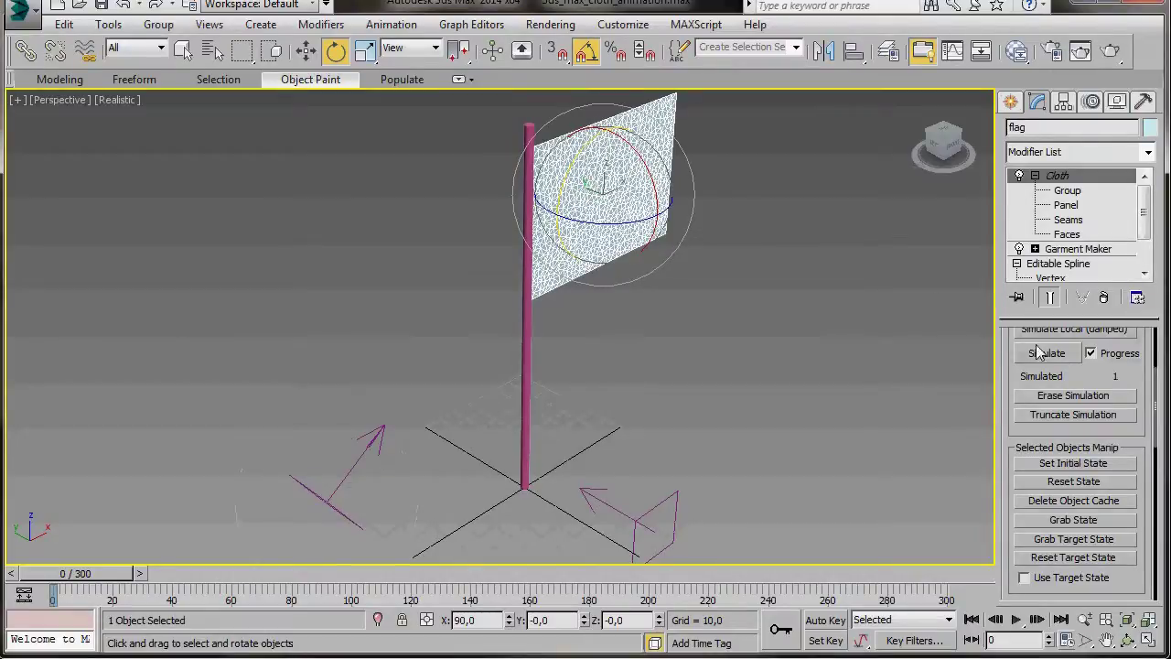
pyautogui.moveTo(1010, 376); pyautogui.dragTo(1000, 335)
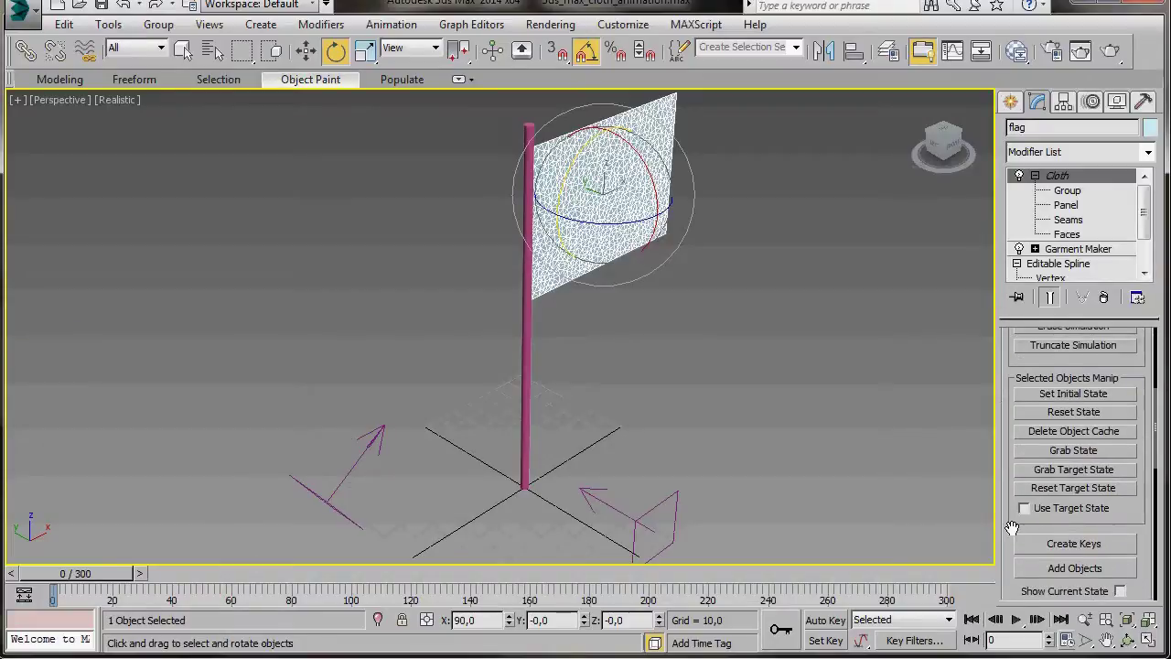
pyautogui.moveTo(1004, 375); pyautogui.dragTo(1005, 581)
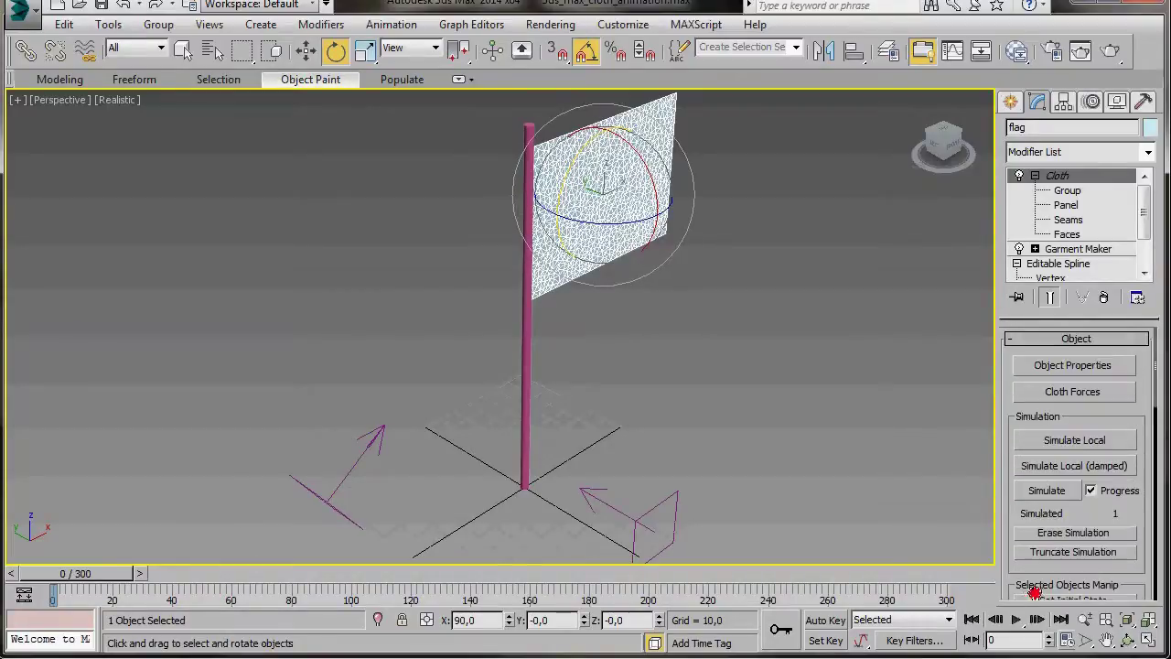
# Step: Add Wind001 and Wind002 to Forces in Simulation in the flag's Cloth Forces dialog
pyautogui.click(1089, 392)
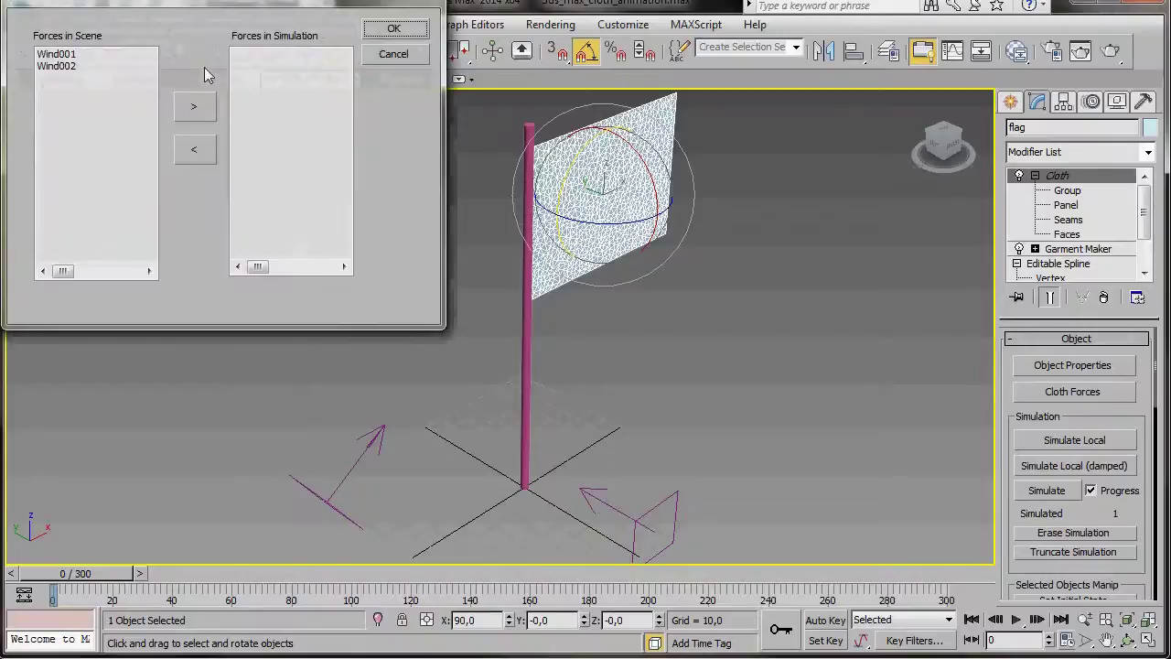
pyautogui.click(119, 177)
pyautogui.click(259, 234)
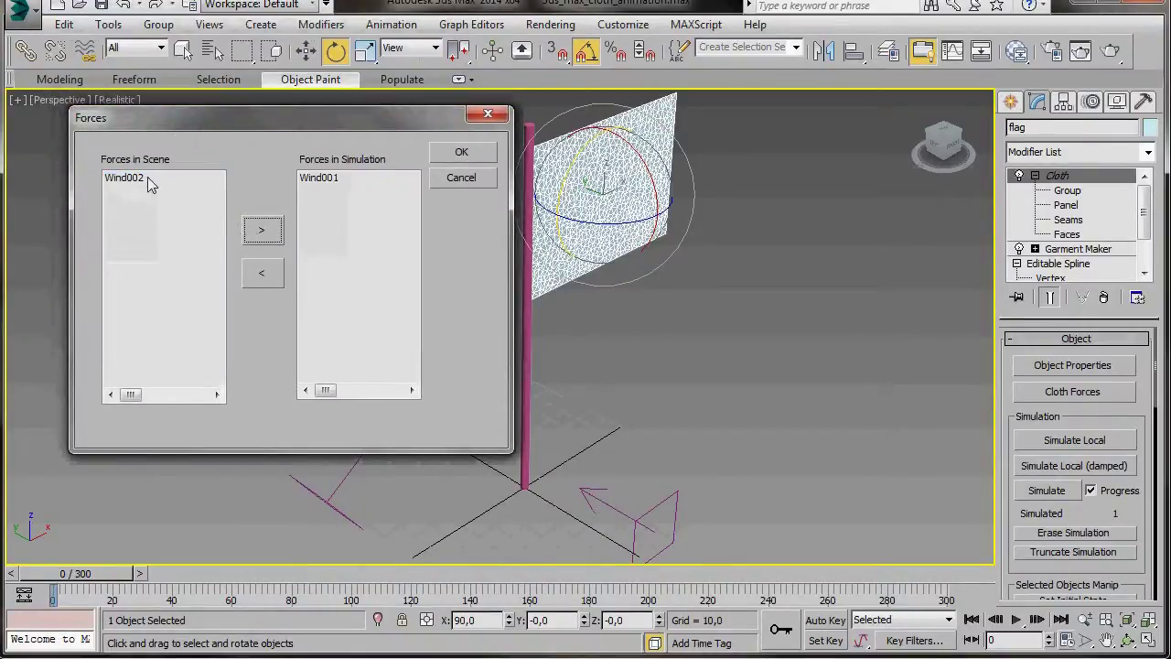
pyautogui.click(133, 179)
pyautogui.click(259, 233)
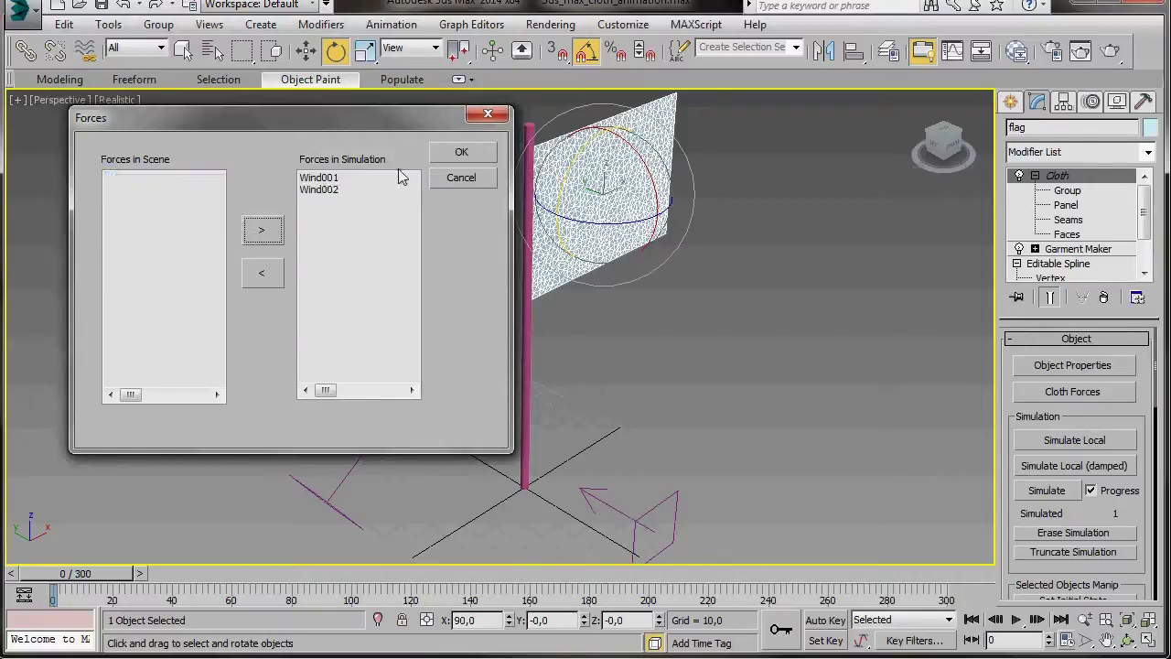
pyautogui.click(446, 154)
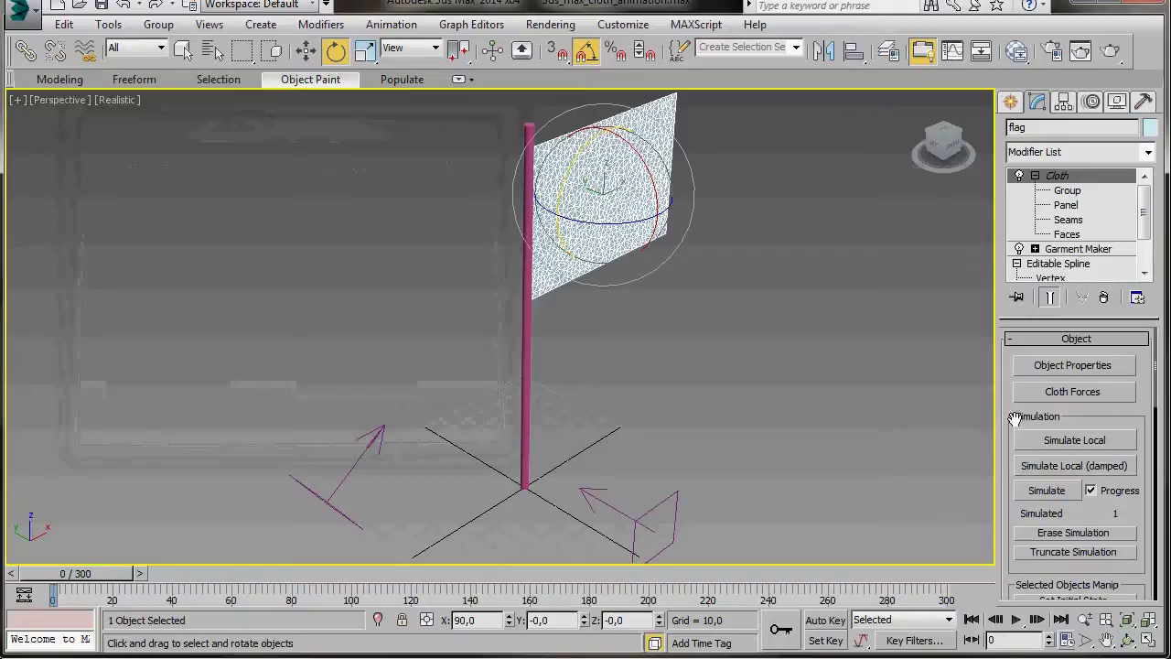
# Step: Run Simulate Local, watch the flag billow out under the winds, then stop it
pyautogui.click(1039, 441)
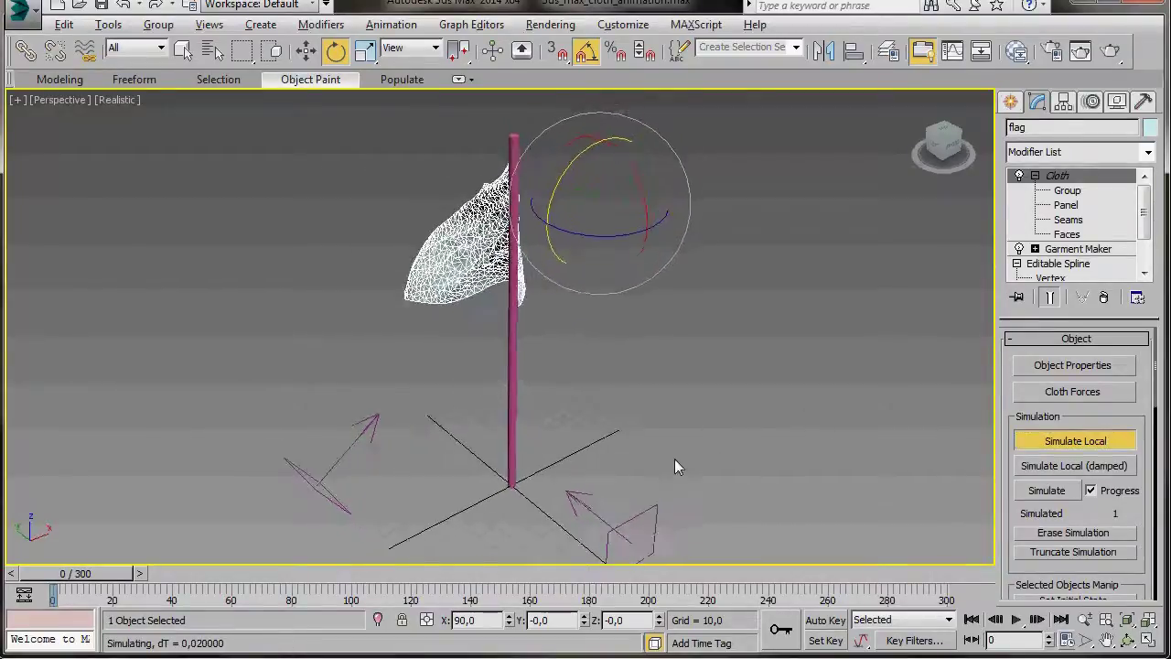
pyautogui.keyDown('alt'); pyautogui.moveTo(674, 459); pyautogui.dragTo(569, 416, button='middle'); pyautogui.keyUp('alt')
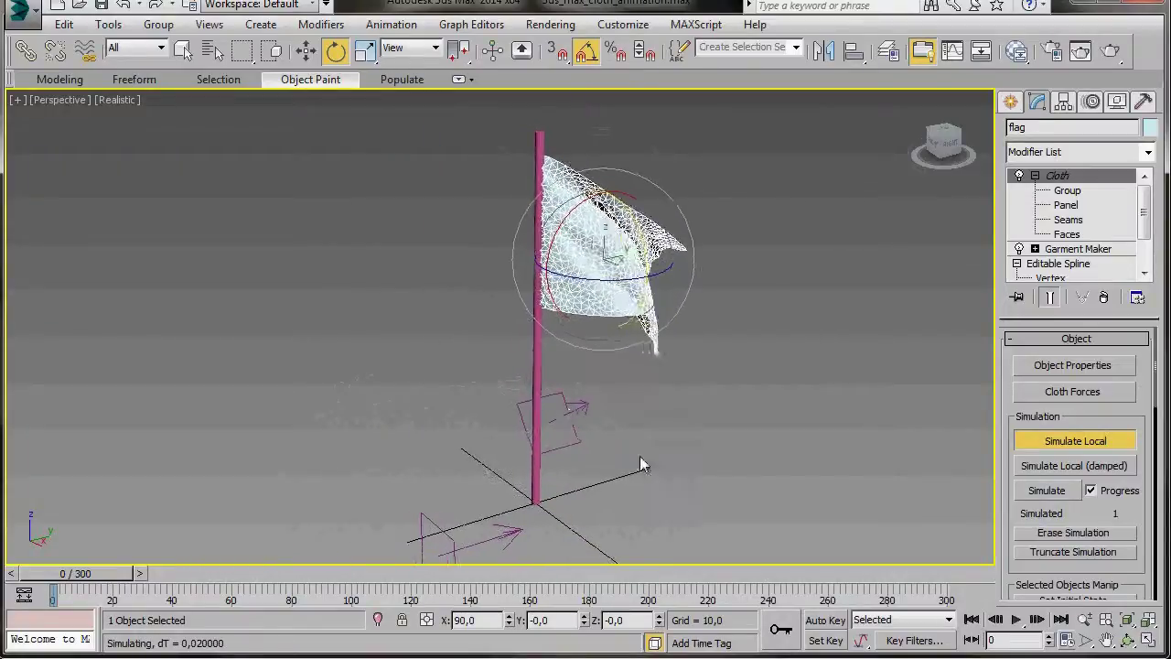
pyautogui.keyDown('alt'); pyautogui.moveTo(640, 456); pyautogui.dragTo(618, 459, button='middle'); pyautogui.keyUp('alt')
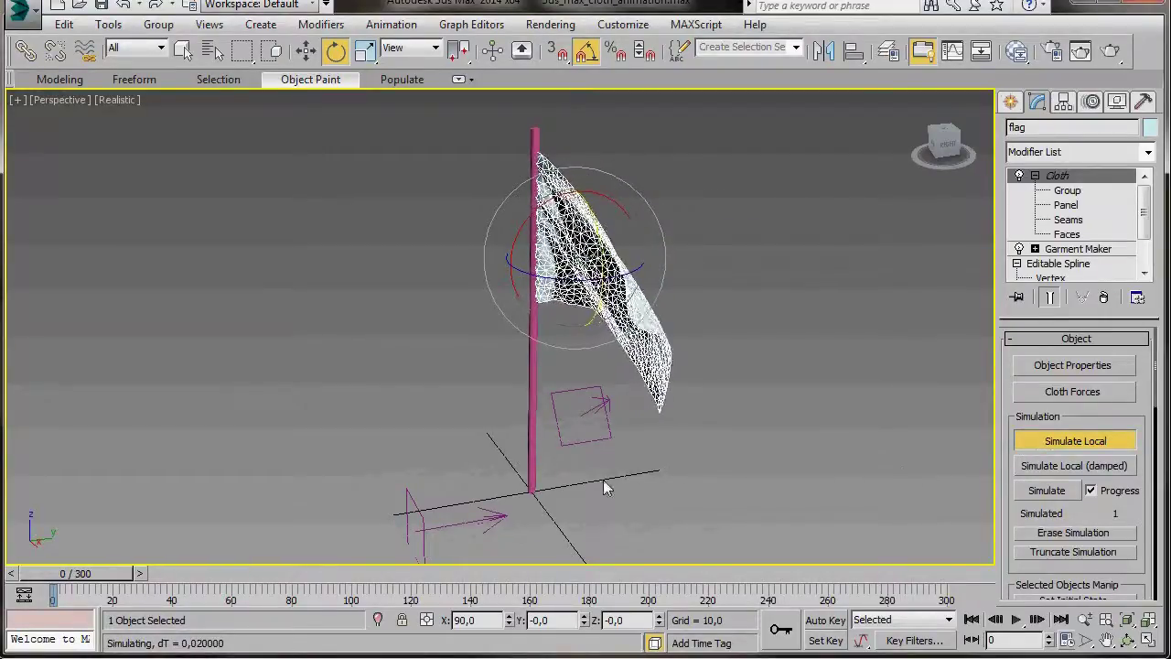
pyautogui.click(1050, 448)
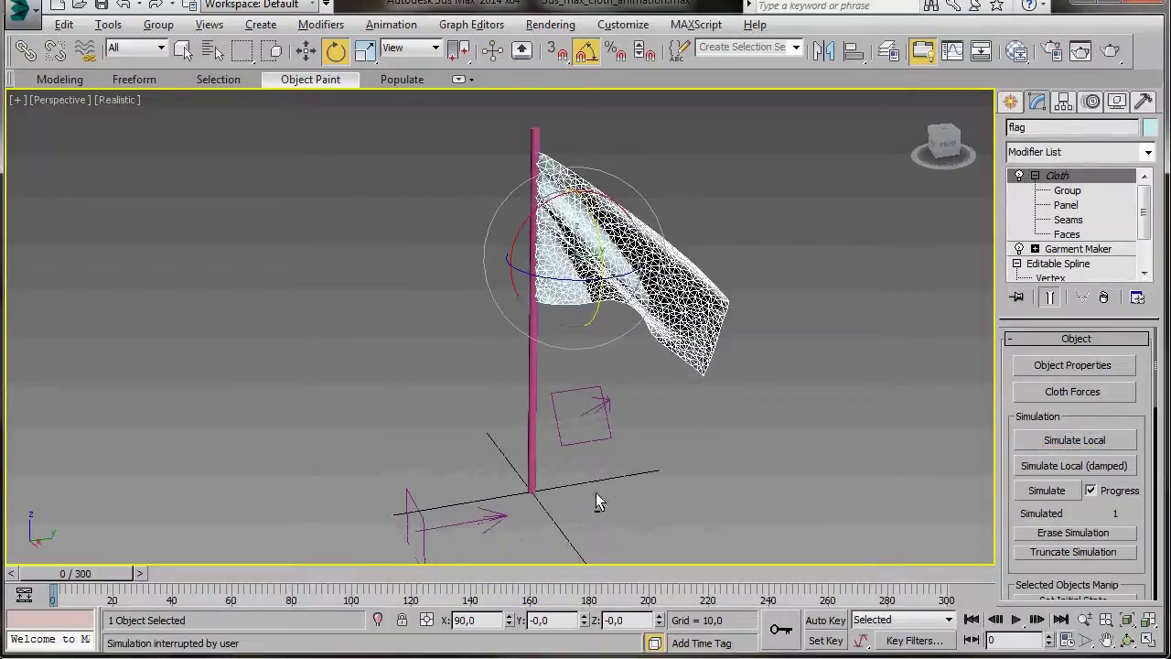
# Step: Set the billowed flag as the initial state and simulate the cloth over all 301 frames
pyautogui.keyDown('alt'); pyautogui.moveTo(597, 492); pyautogui.dragTo(549, 473, button='middle'); pyautogui.keyUp('alt')
pyautogui.moveTo(1020, 579); pyautogui.dragTo(1025, 387)
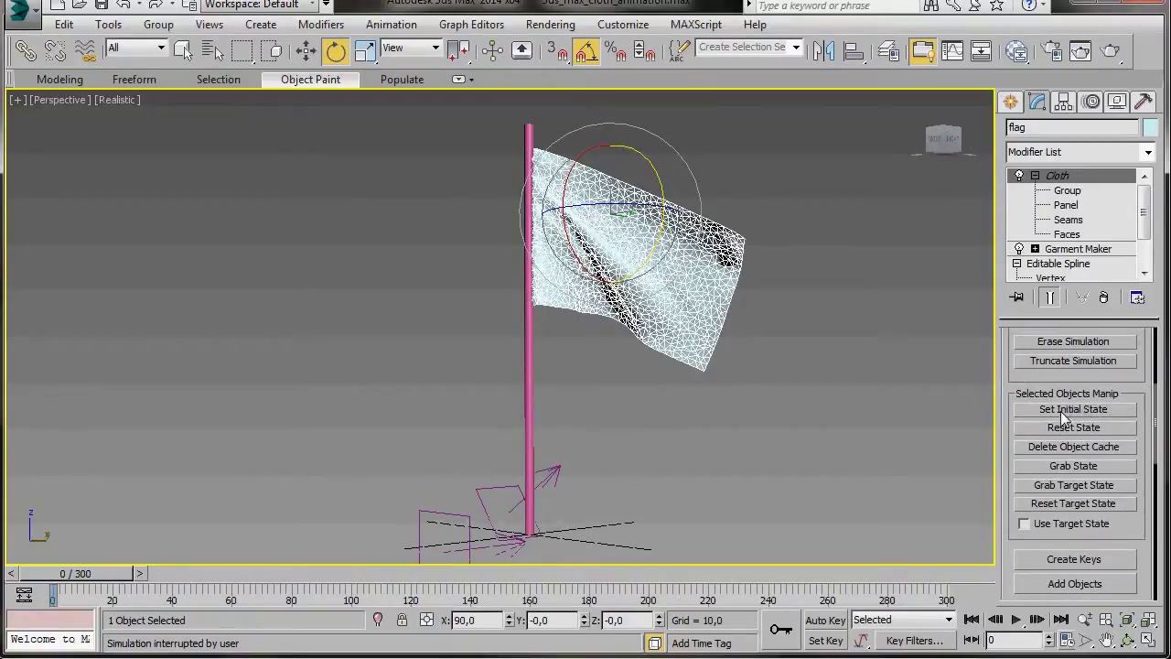
pyautogui.click(1060, 412)
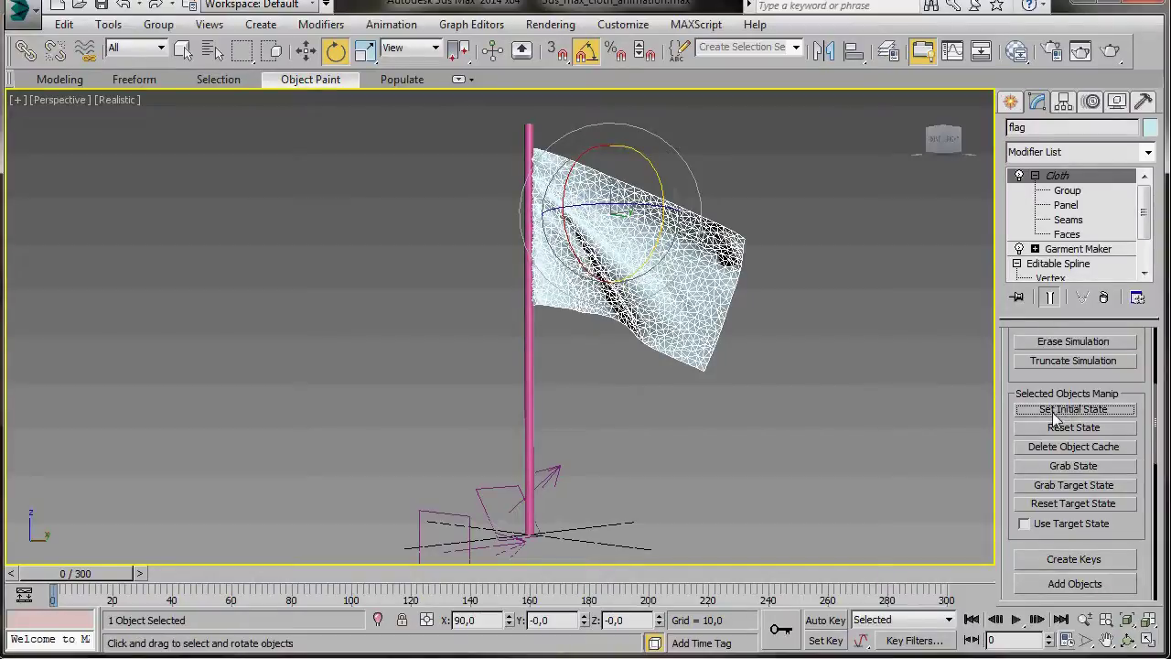
pyautogui.scroll(3, 1030, 373)
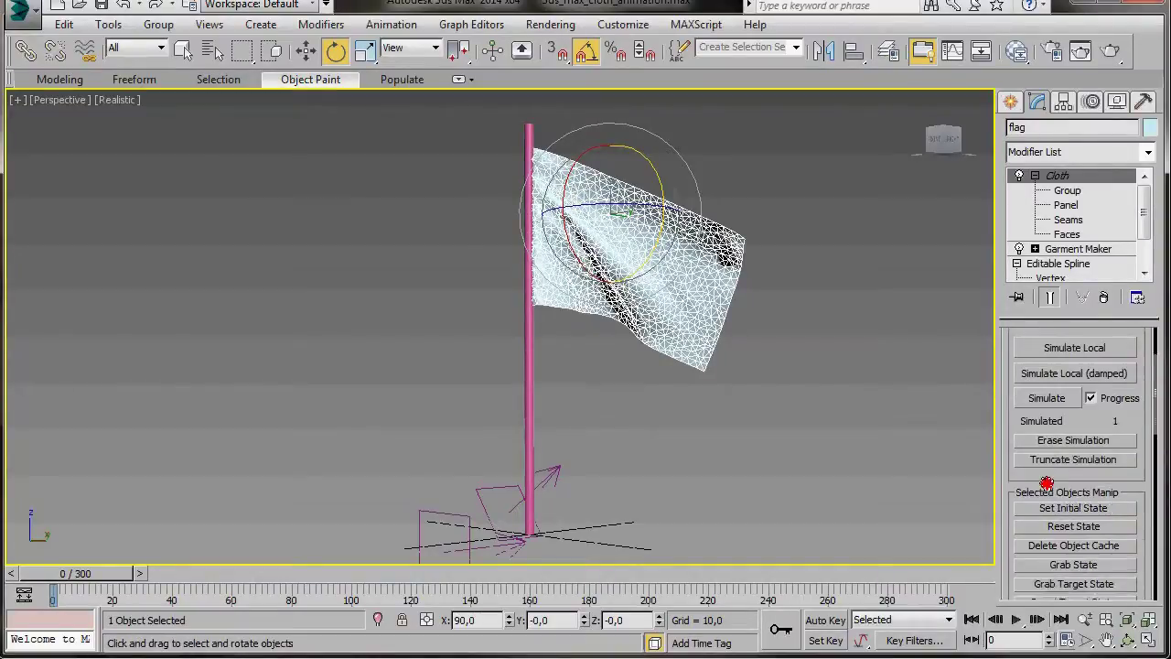
pyautogui.click(1047, 405)
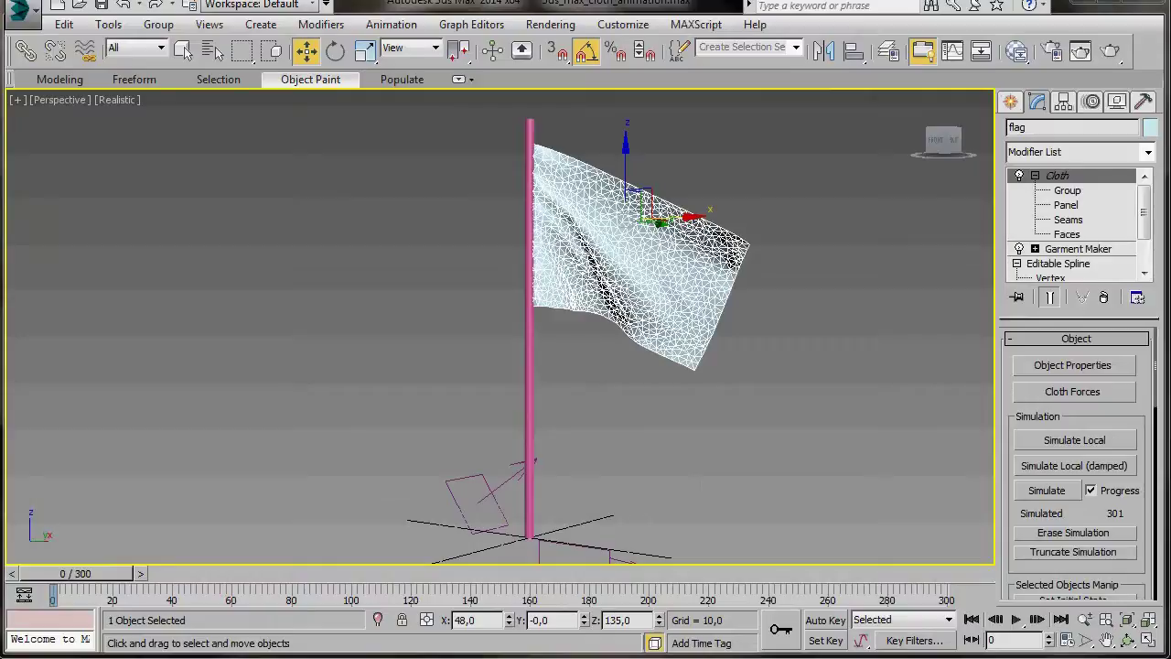
pyautogui.click(1015, 619)
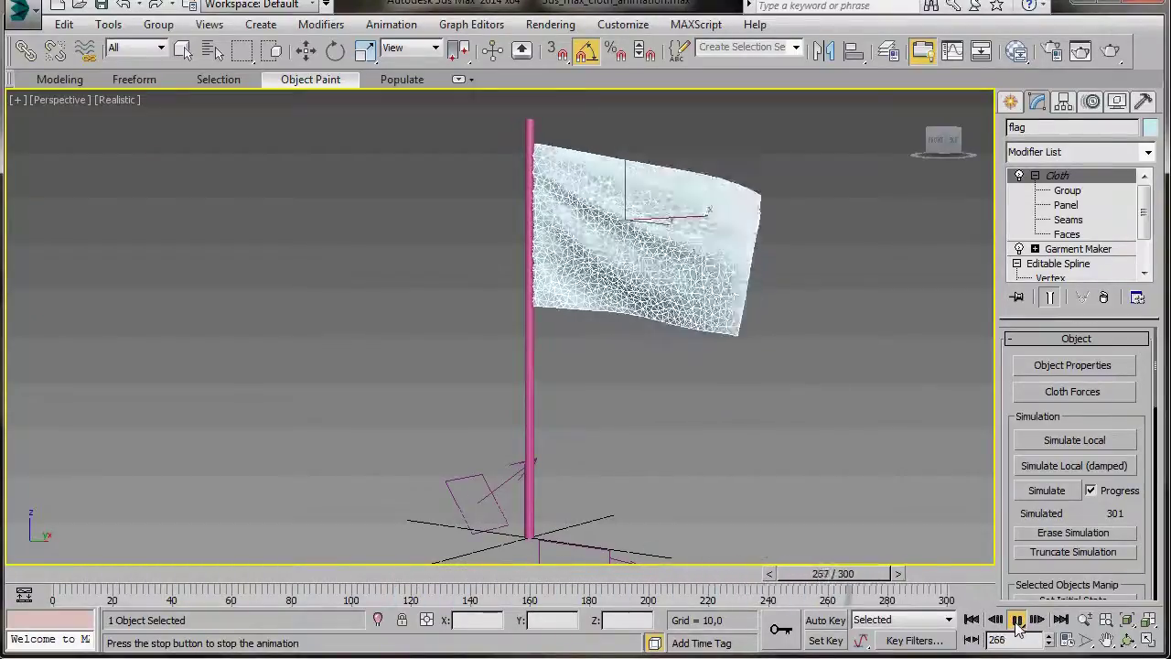
pyautogui.click(1017, 621)
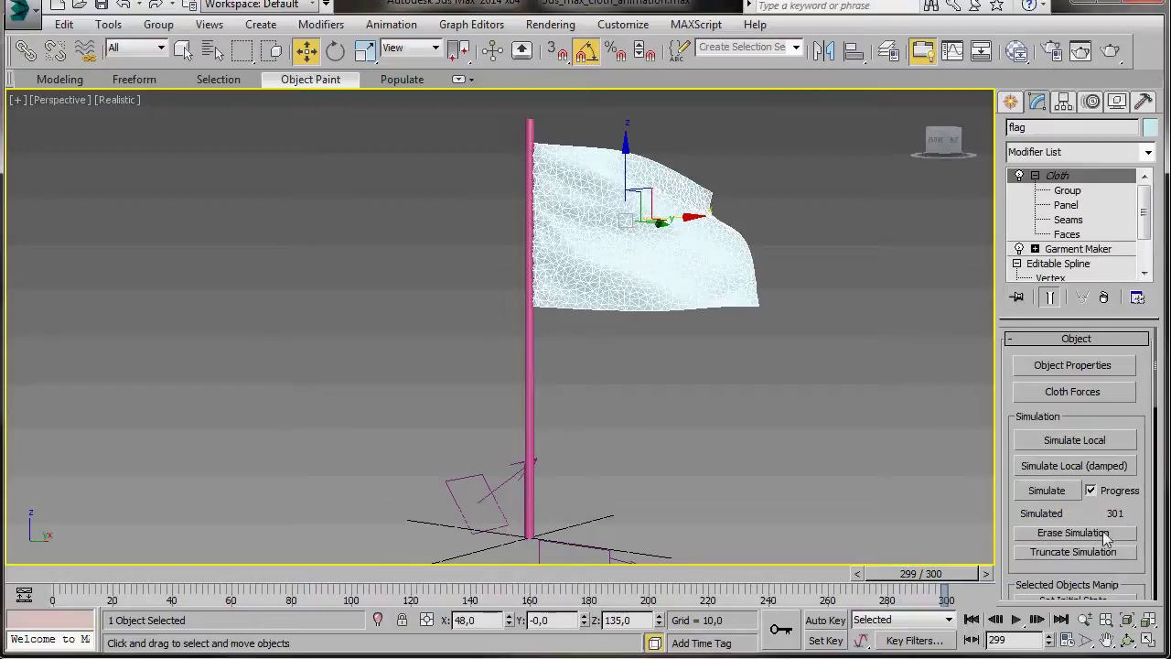
pyautogui.scroll(-3, 1061, 571)
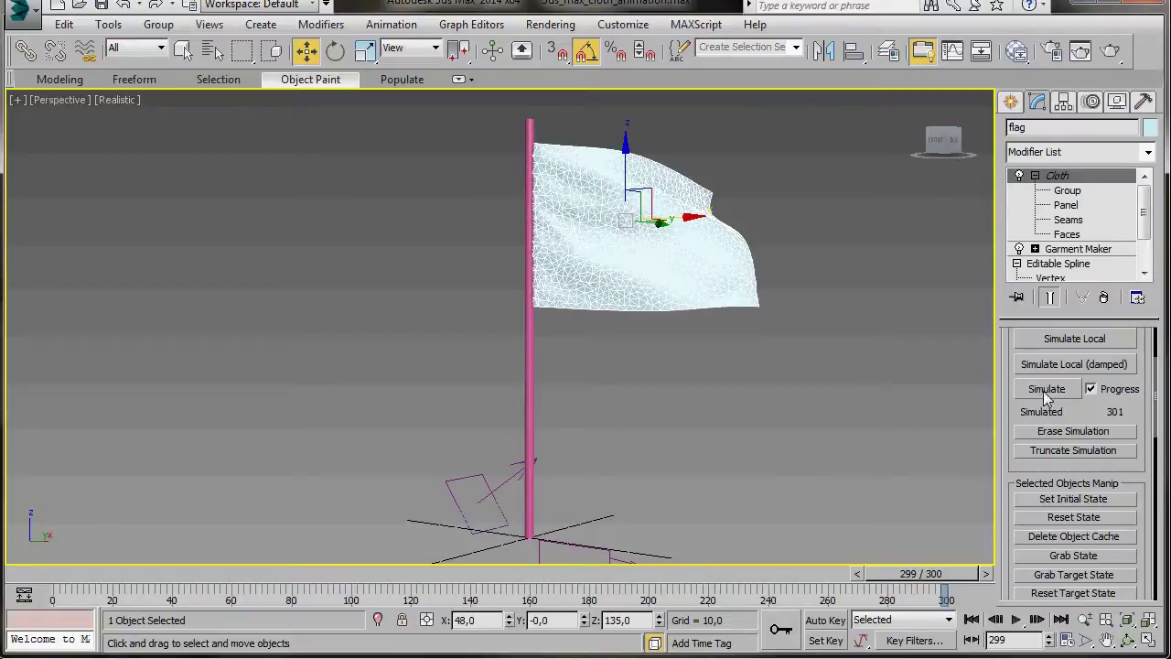
# Step: Add a Standard material node in the Slate Material Editor and name it 'flag'
pyautogui.click(1016, 50)
pyautogui.moveTo(224, 5); pyautogui.dragTo(274, 71)
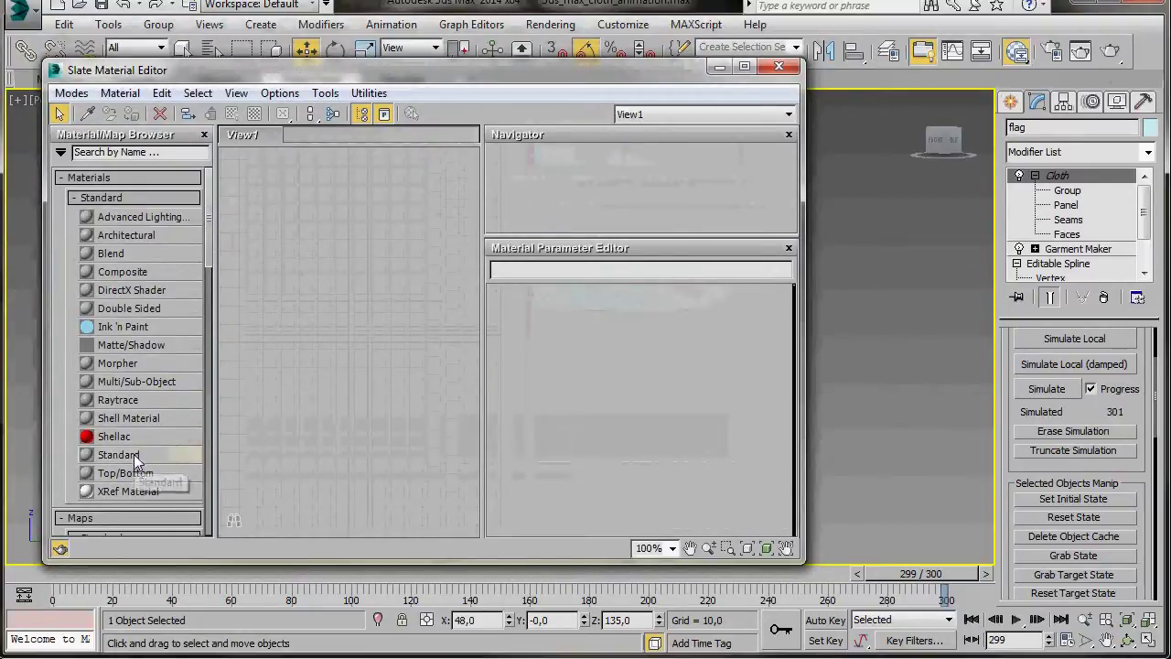
pyautogui.moveTo(133, 454); pyautogui.dragTo(361, 247)
pyautogui.doubleClick(361, 246)
pyautogui.moveTo(549, 268); pyautogui.dragTo(477, 269)
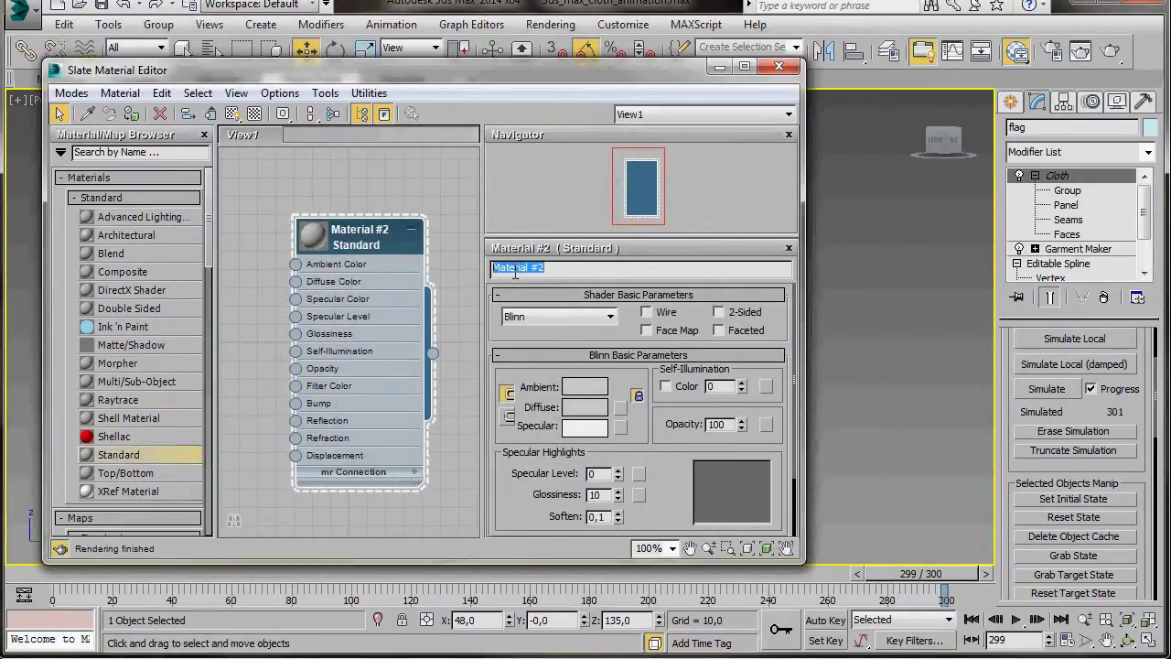
pyautogui.write('flag')
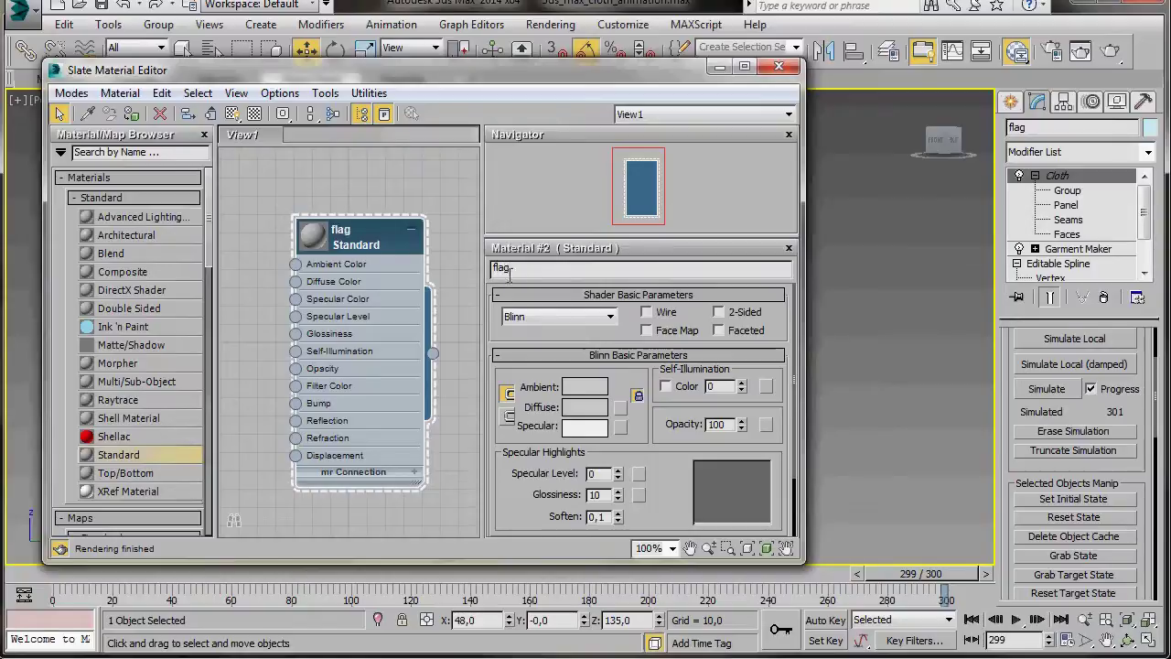
# Step: Add a Checker map to the node view and wire it into the flag material's Diffuse Color
pyautogui.moveTo(210, 259); pyautogui.dragTo(212, 340)
pyautogui.moveTo(106, 324); pyautogui.dragTo(284, 183)
pyautogui.moveTo(309, 225); pyautogui.dragTo(328, 298)
pyautogui.moveTo(281, 165); pyautogui.dragTo(337, 201)
pyautogui.doubleClick(337, 201)
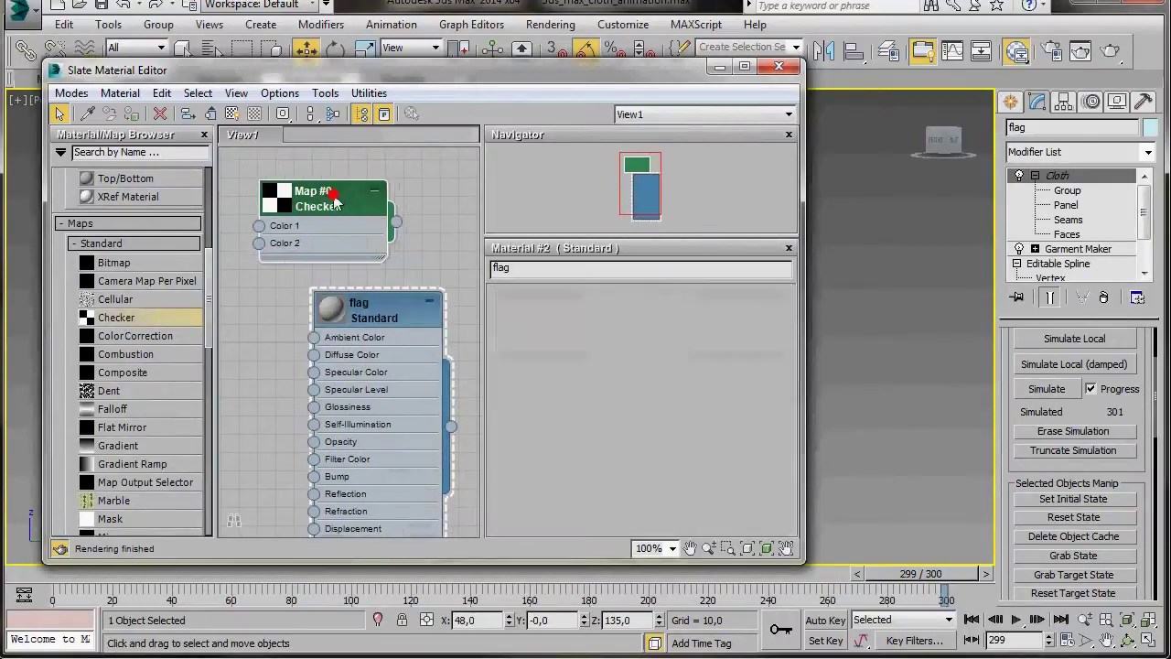
pyautogui.moveTo(395, 223); pyautogui.dragTo(314, 354)
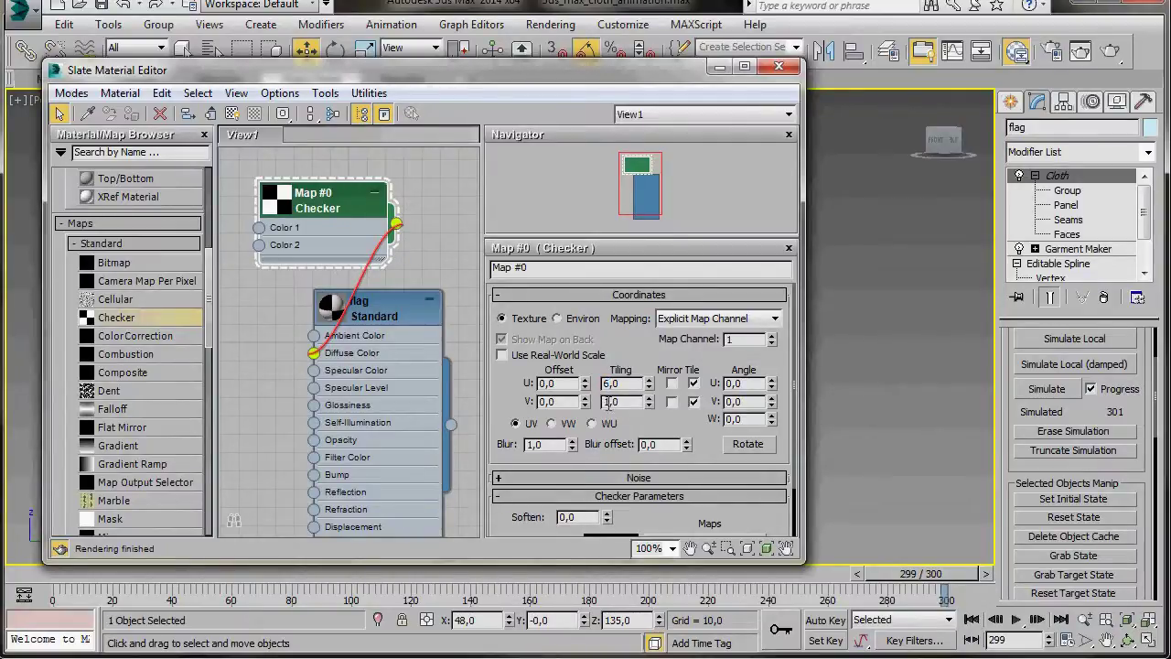
# Step: Set the Checker's V tiling to 4 for a 6 by 4 pattern, and separate the nodes
pyautogui.doubleClick(608, 402)
pyautogui.write('4')
pyautogui.press('Return')
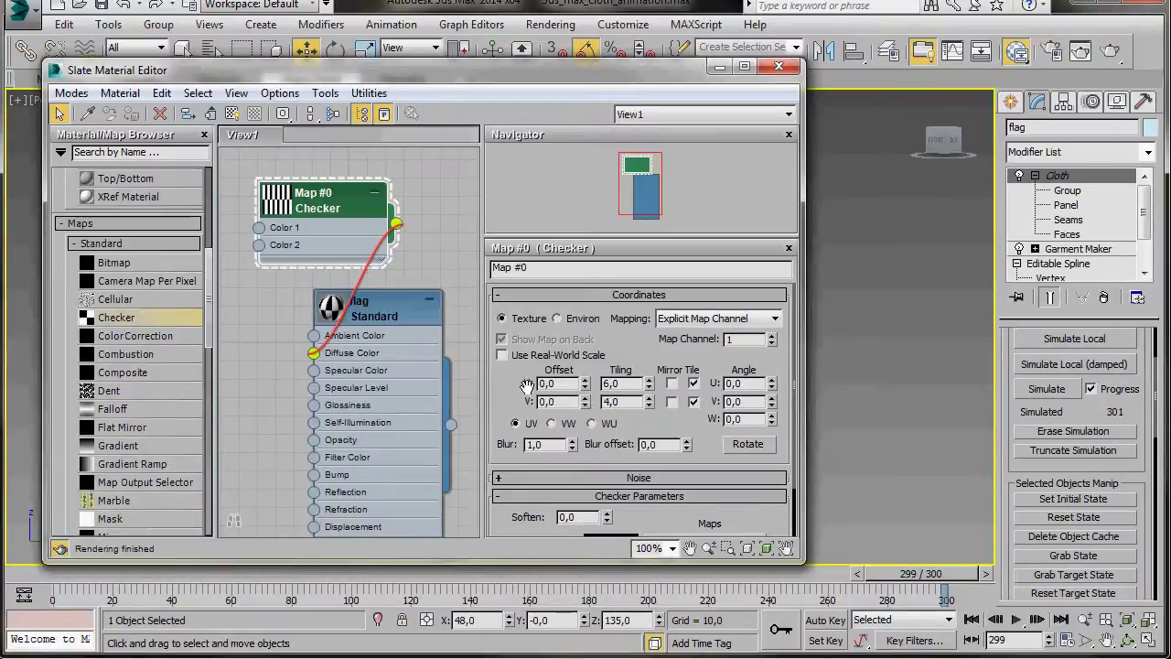
pyautogui.doubleClick(276, 199)
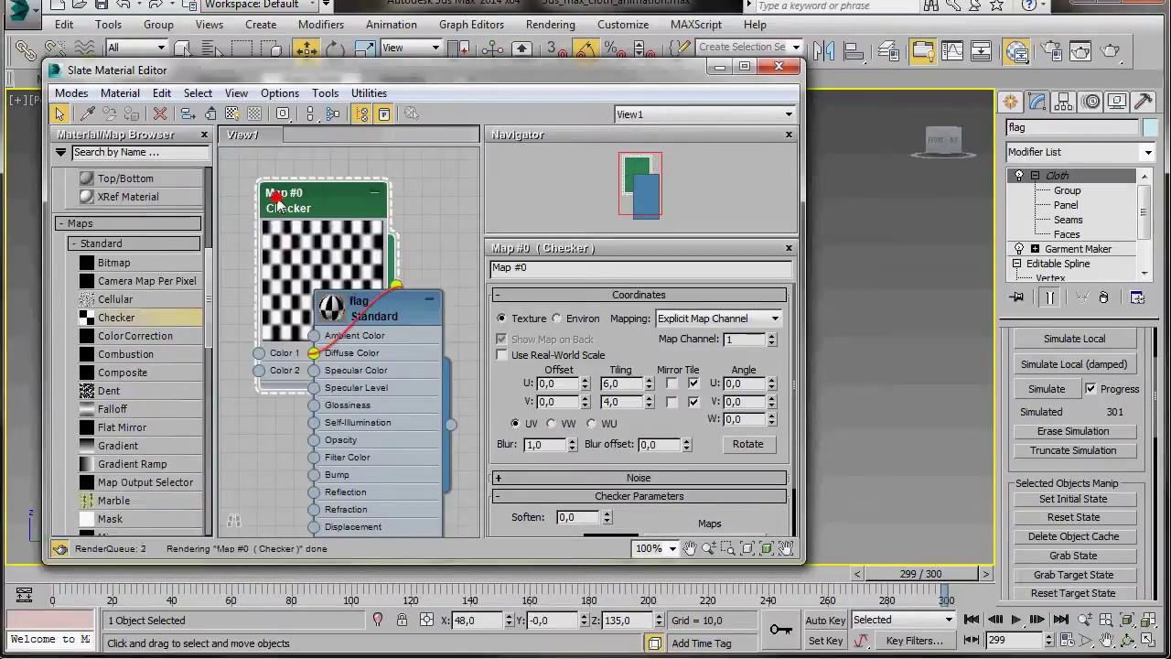
pyautogui.moveTo(322, 201); pyautogui.dragTo(285, 164)
pyautogui.moveTo(402, 311); pyautogui.dragTo(417, 345)
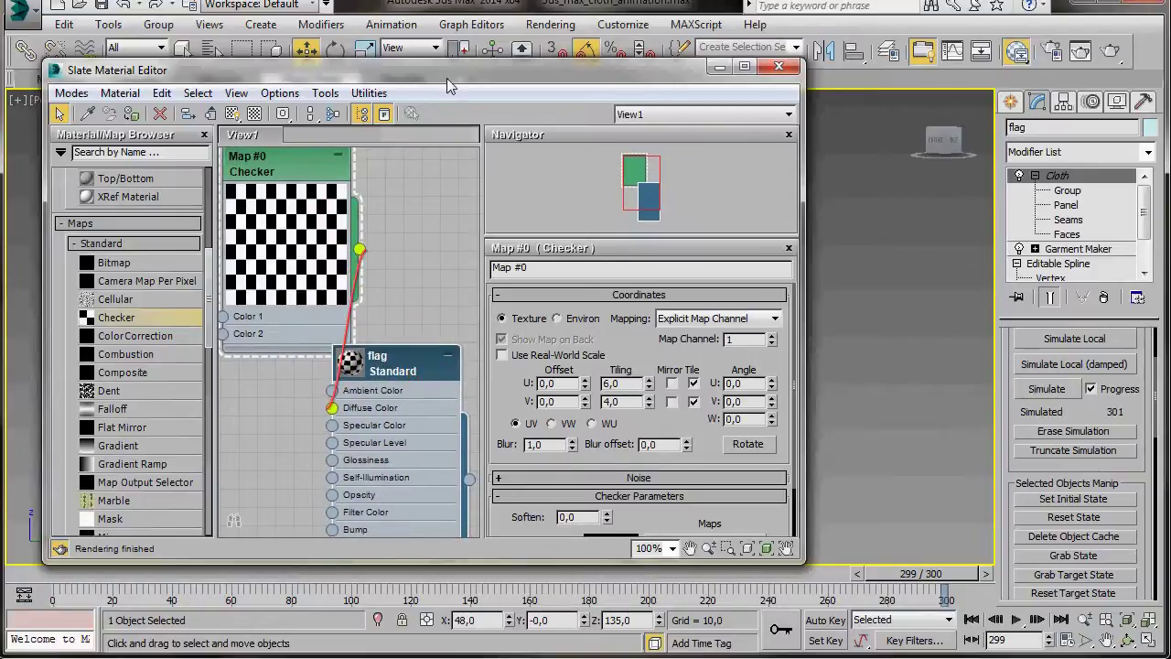
# Step: Lay out the Checker and flag nodes side by side and show the flag material's parameters
pyautogui.moveTo(446, 77); pyautogui.dragTo(407, 30)
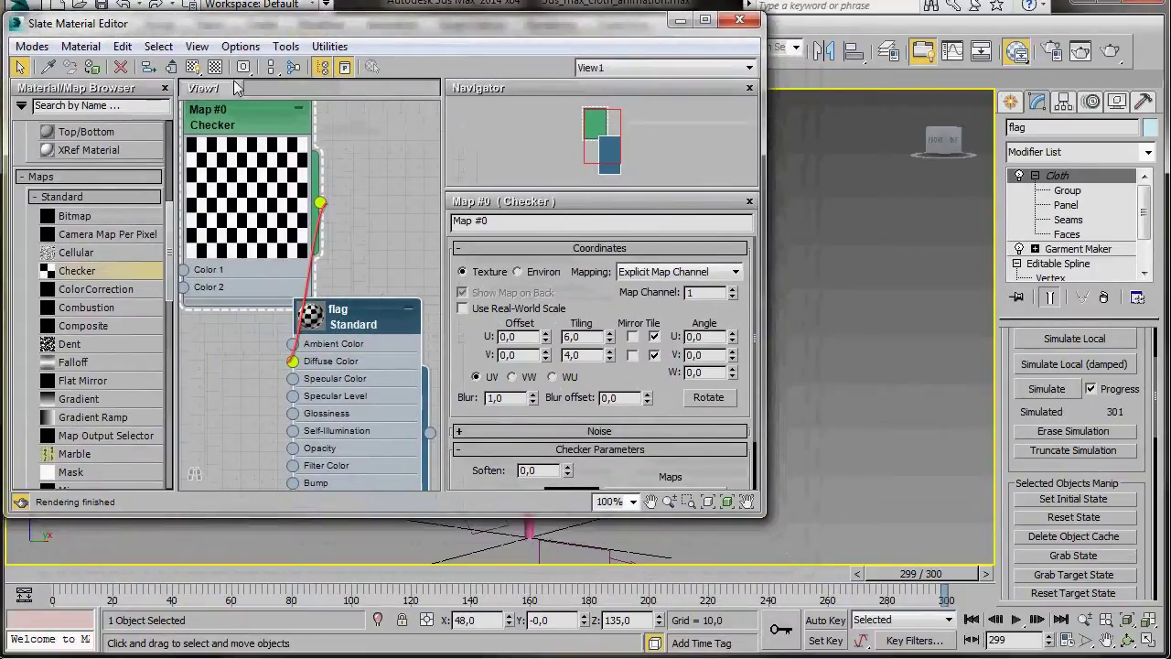
pyautogui.click(289, 67)
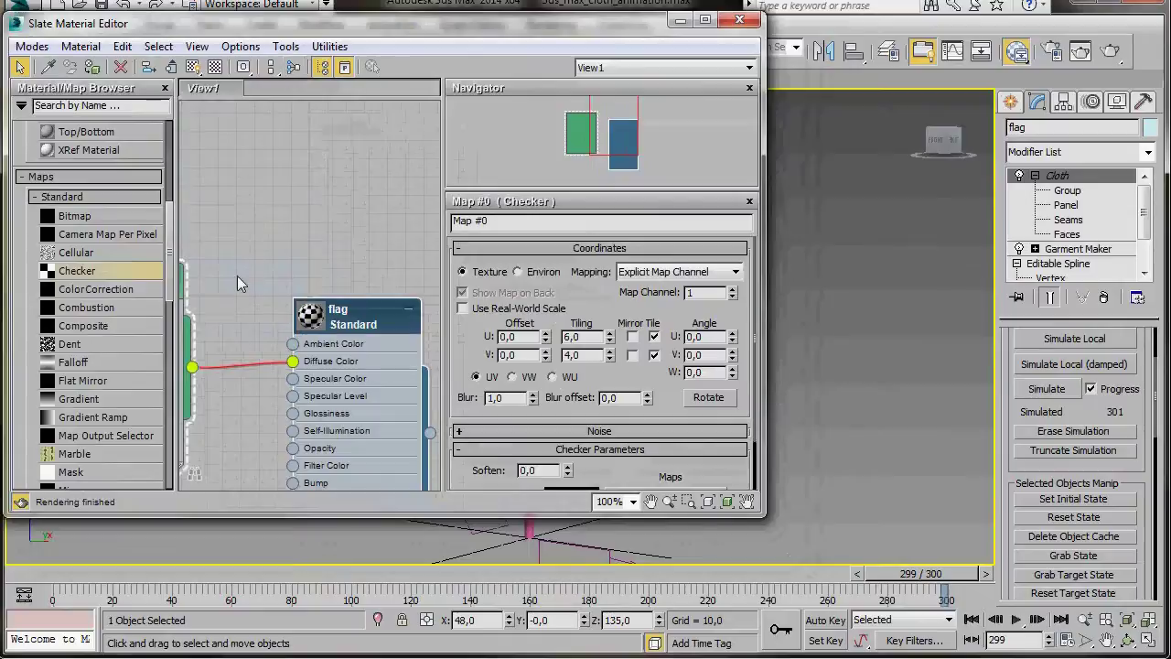
pyautogui.scroll(-5, 272, 231)
pyautogui.moveTo(271, 230); pyautogui.dragTo(301, 142, button='middle')
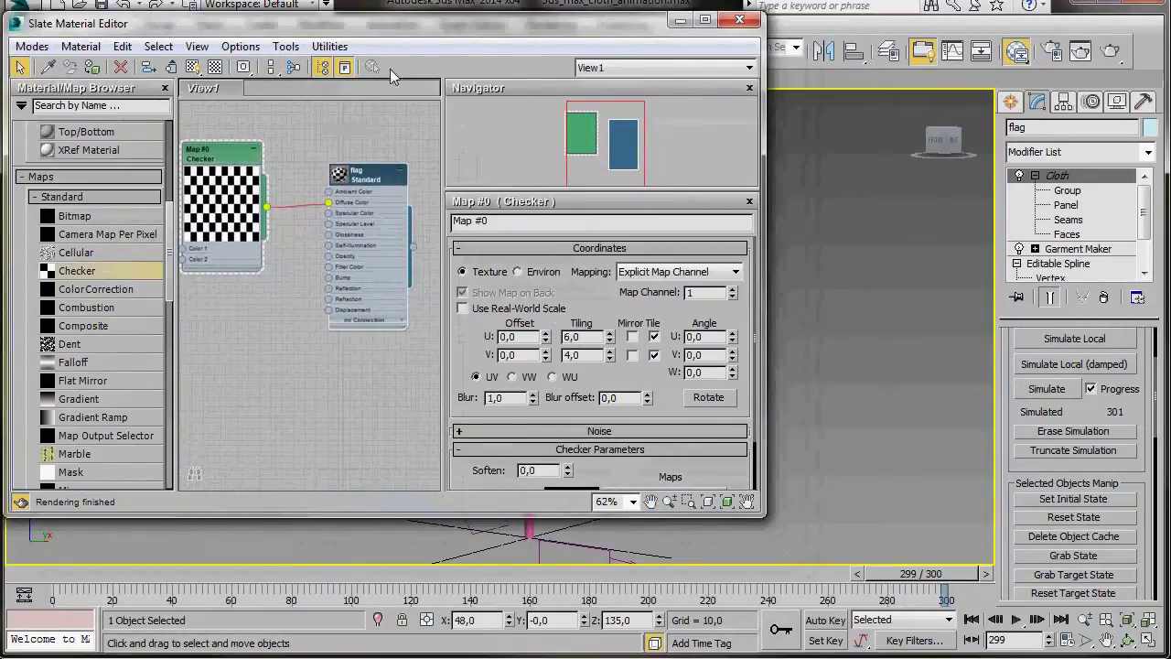
pyautogui.moveTo(392, 27); pyautogui.dragTo(319, 14)
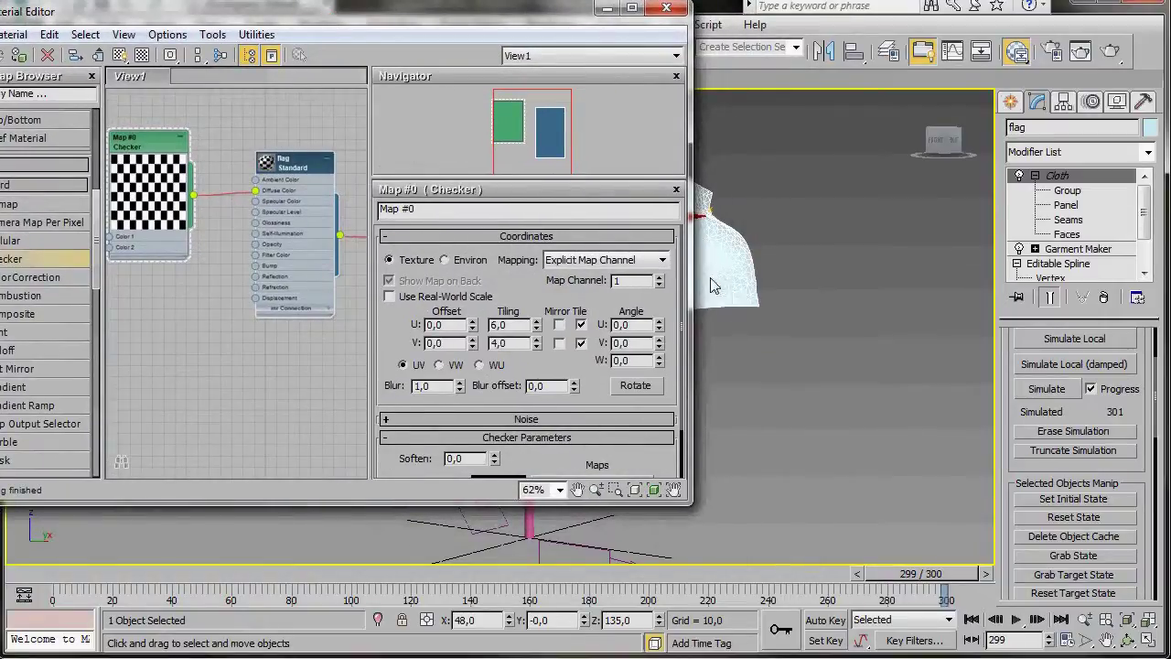
pyautogui.doubleClick(297, 170)
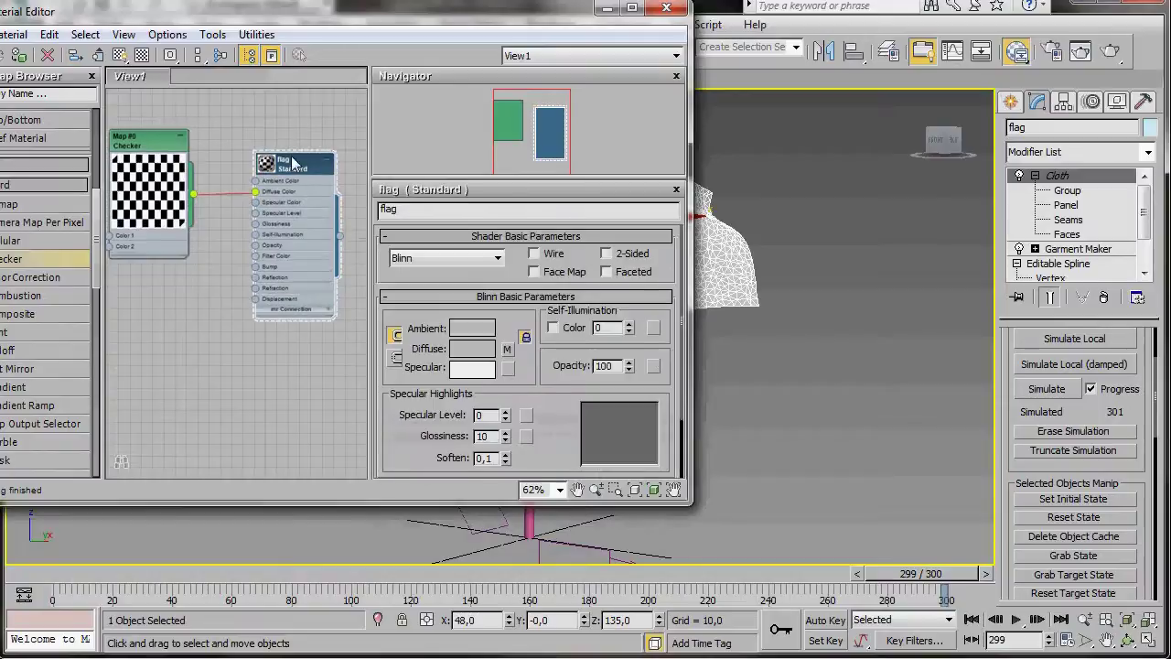
pyautogui.moveTo(266, 16); pyautogui.dragTo(467, 83)
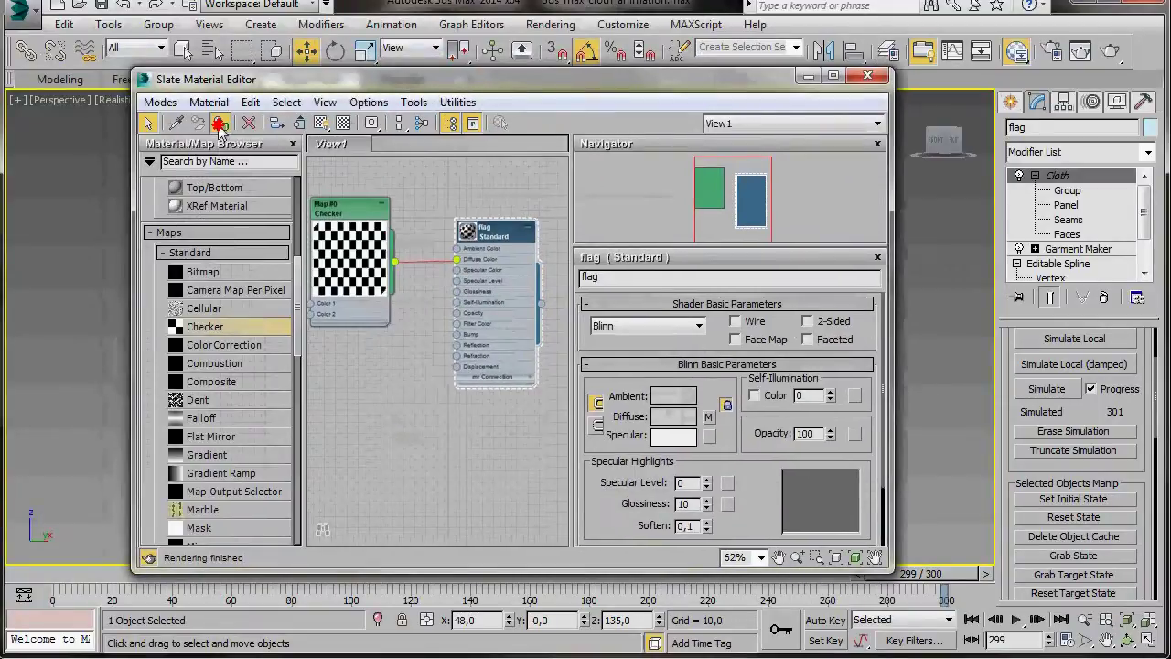
# Step: Enable Show Shaded Material in Viewport so the flag displays its black-and-white checker pattern
pyautogui.click(321, 123)
pyautogui.moveTo(460, 86); pyautogui.dragTo(209, 52)
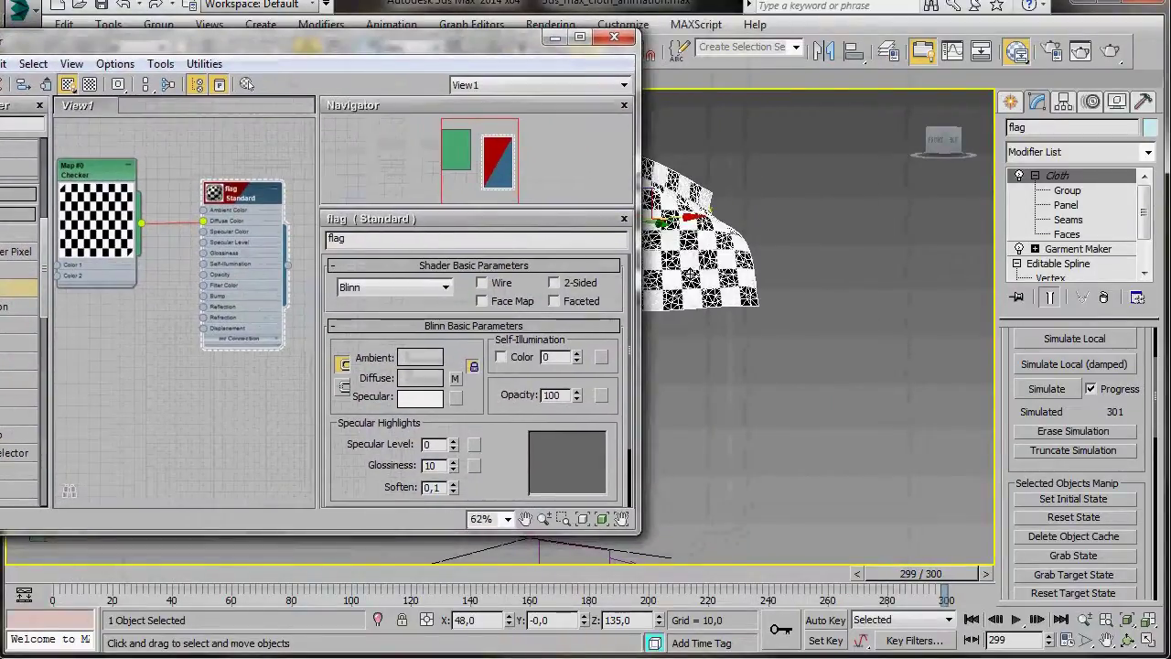
pyautogui.moveTo(282, 45); pyautogui.dragTo(526, 47)
pyautogui.scroll(5, 229, 357)
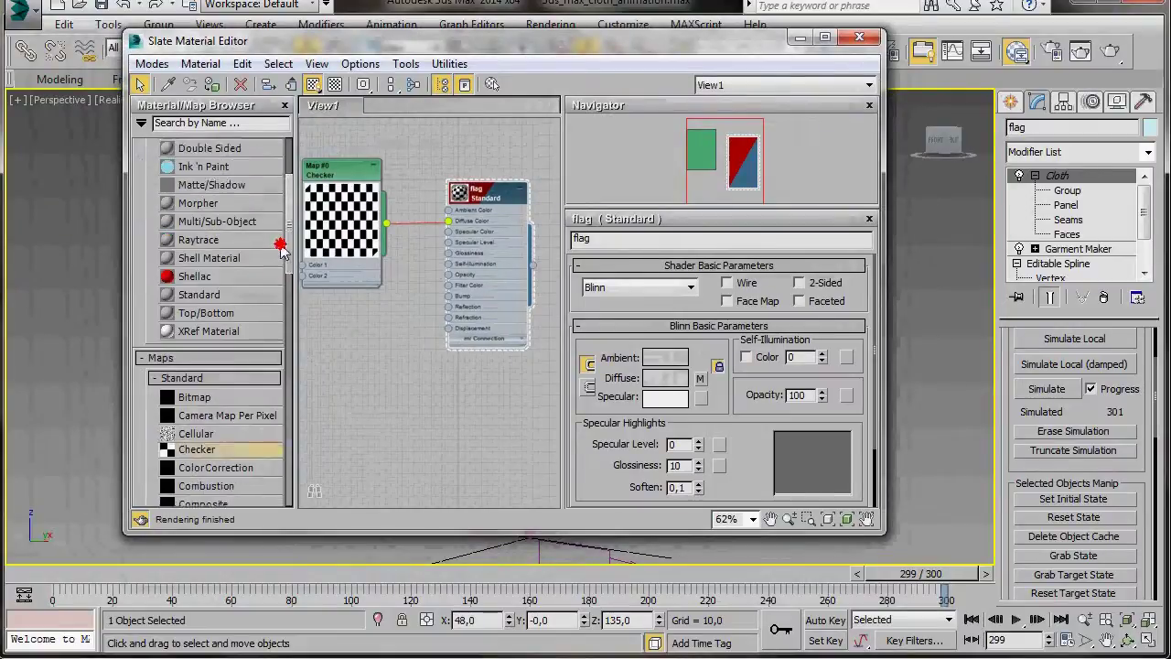
# Step: Add a new Standard material node and name it flagpole
pyautogui.moveTo(209, 364); pyautogui.dragTo(423, 355)
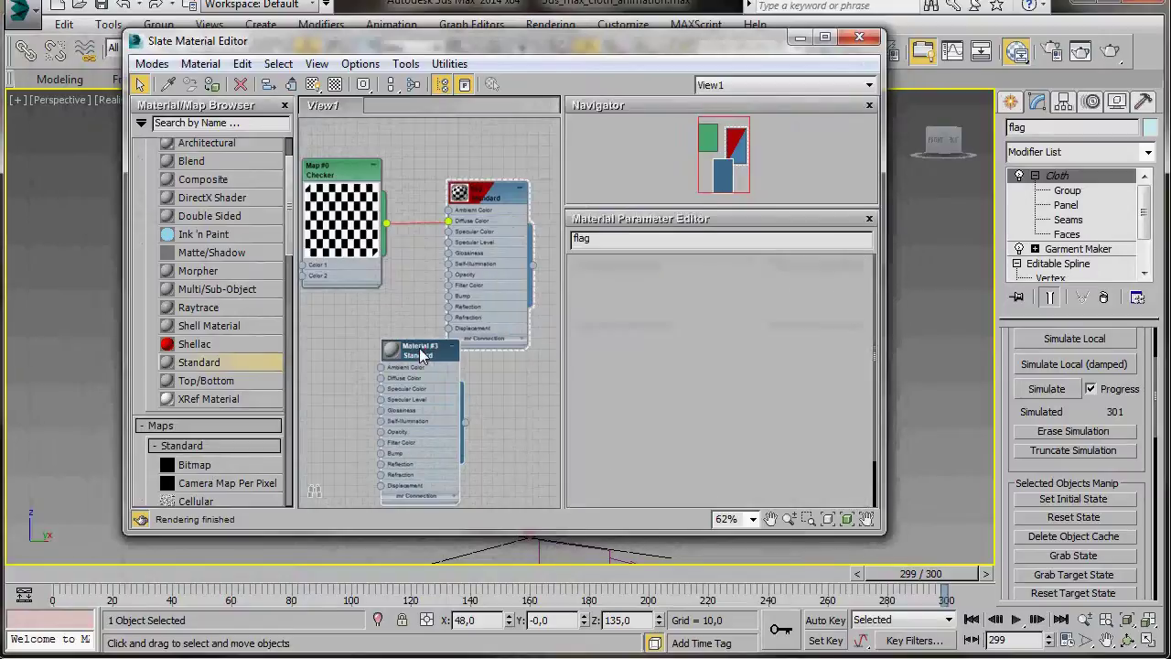
pyautogui.moveTo(421, 355); pyautogui.dragTo(374, 344)
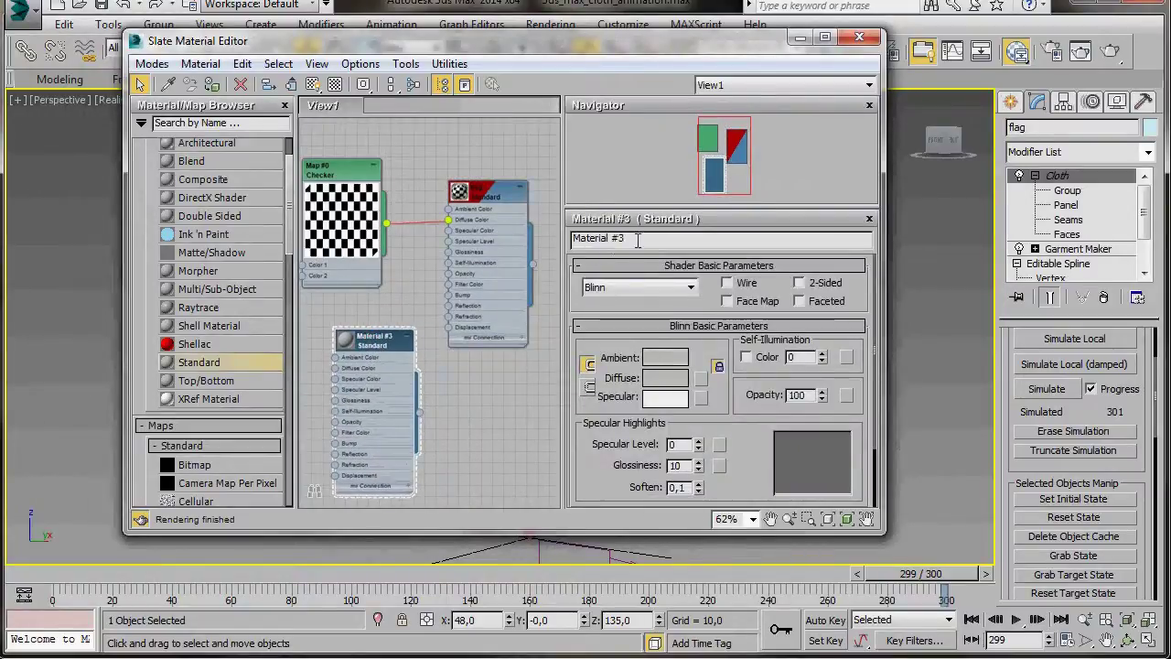
pyautogui.moveTo(638, 240); pyautogui.dragTo(556, 241)
pyautogui.write('flagpole')
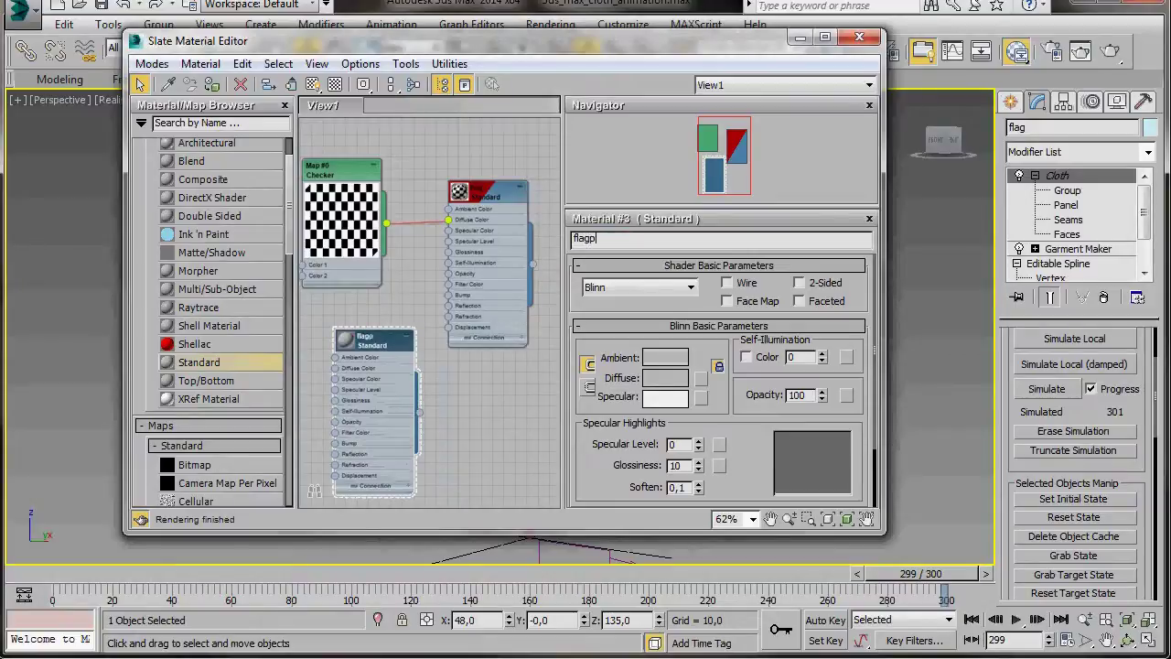
# Step: Give flagpole a near-black diffuse colour, Specular Level 35 and Glossiness 15
pyautogui.click(653, 383)
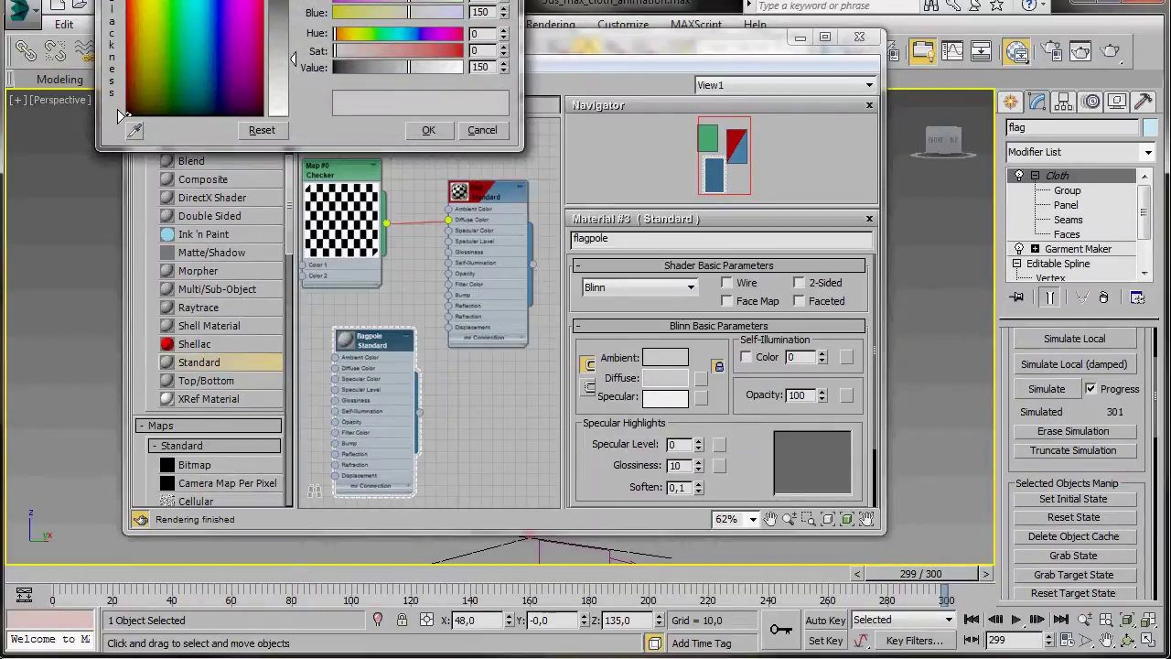
pyautogui.moveTo(275, 2); pyautogui.dragTo(293, 152)
pyautogui.click(135, 260)
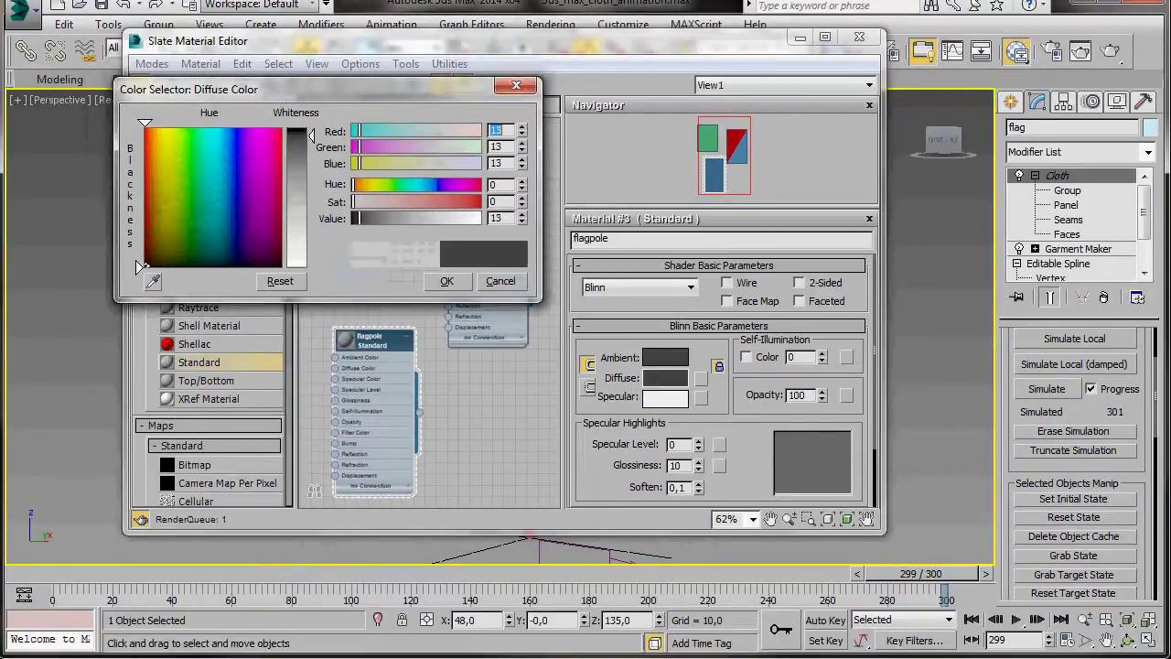
pyautogui.click(446, 280)
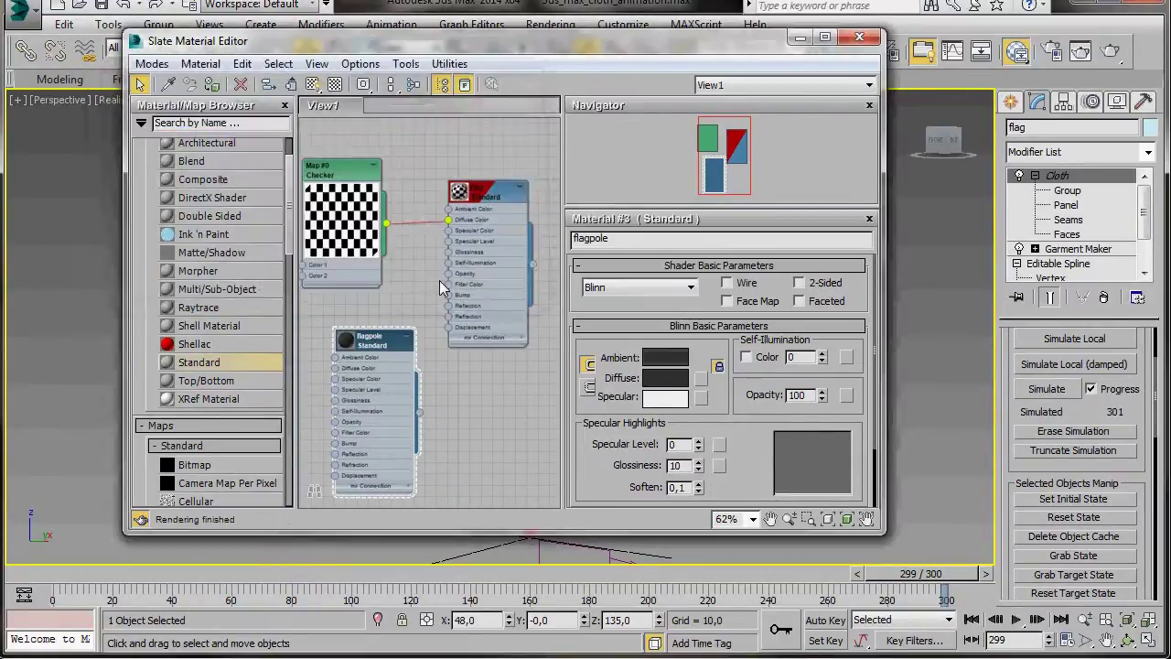
pyautogui.write('335')
pyautogui.press('Tab')
pyautogui.write('1')
pyautogui.click(674, 443)
pyautogui.write('35')
pyautogui.press('Return')
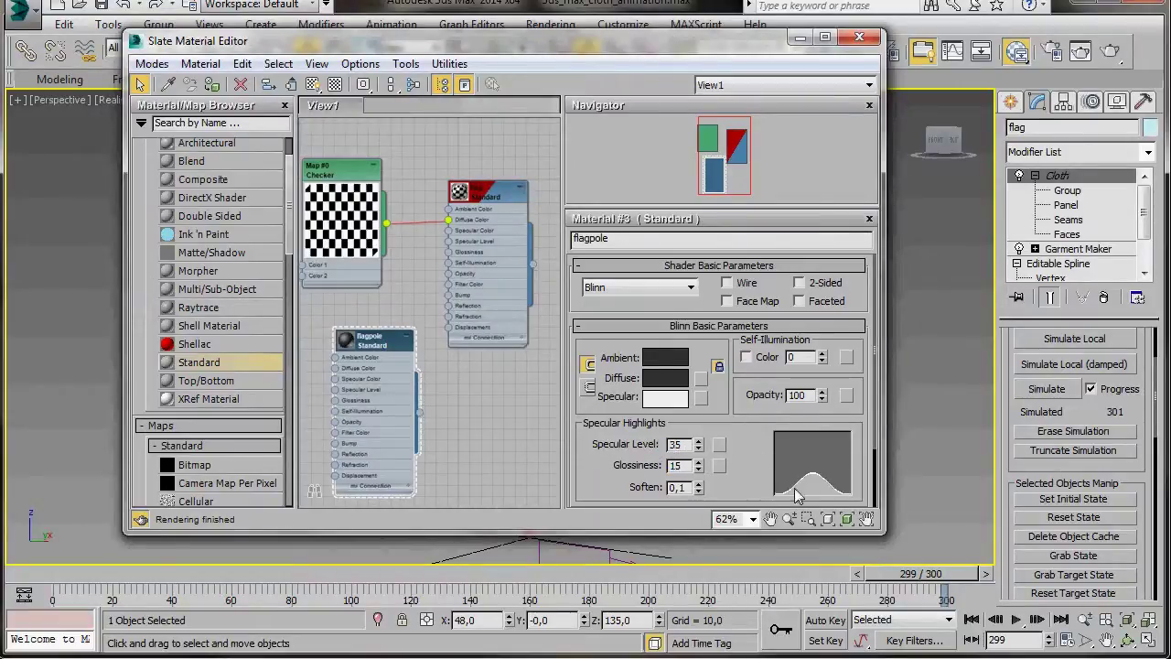
# Step: Assign the flagpole material to the pole and close the material editor
pyautogui.moveTo(498, 44); pyautogui.dragTo(389, 0)
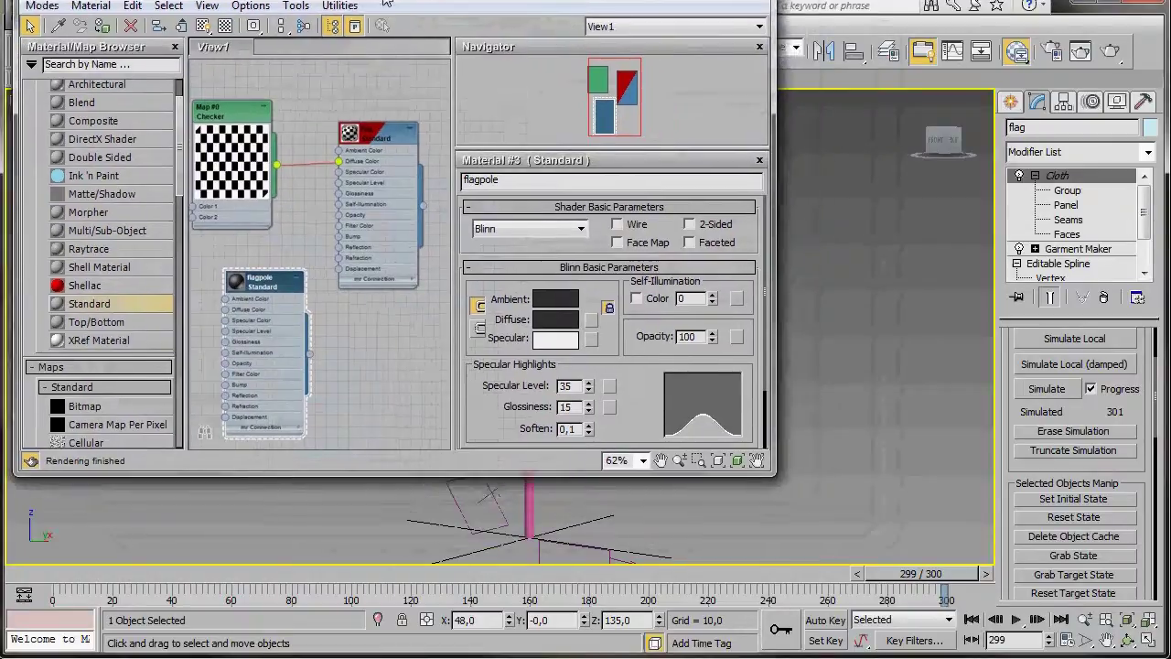
pyautogui.moveTo(309, 355); pyautogui.dragTo(530, 518)
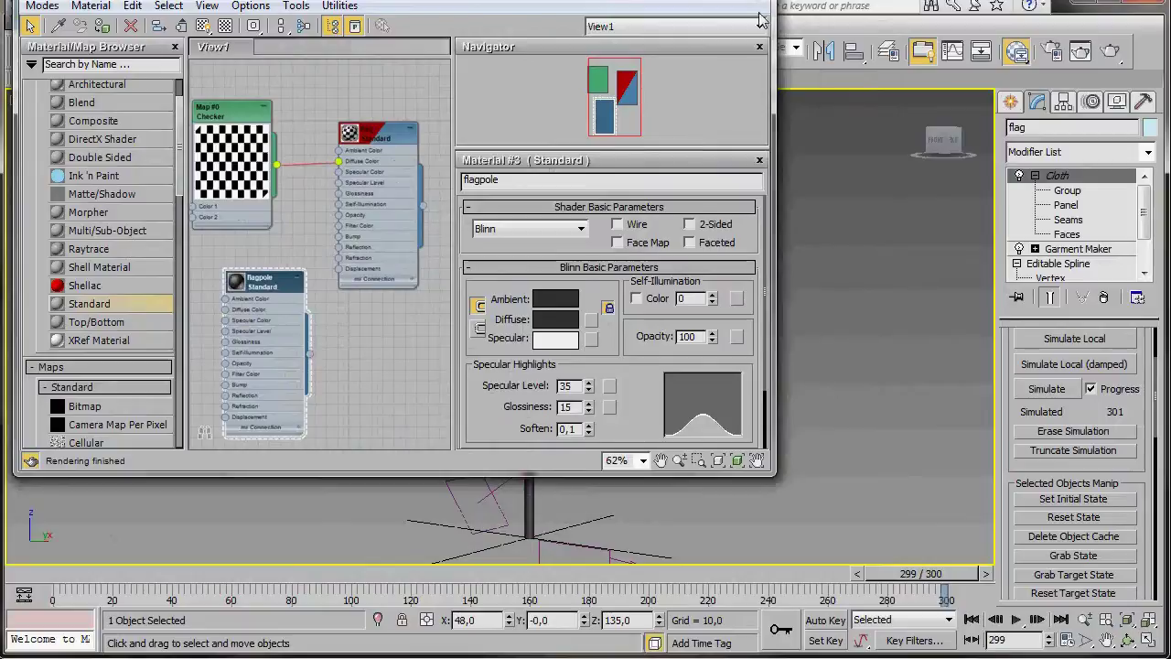
pyautogui.press('m')
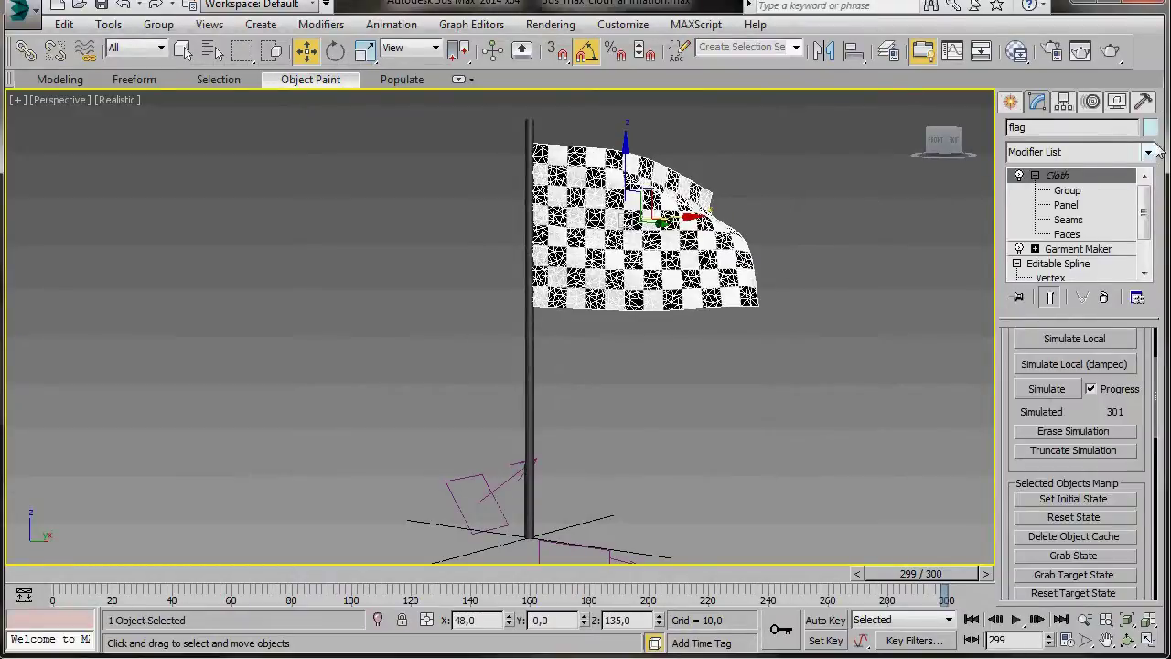
# Step: Add a Shell modifier above Cloth on the flag with Outer Amount 0,1
pyautogui.click(1149, 152)
pyautogui.scroll(-5, 1076, 517)
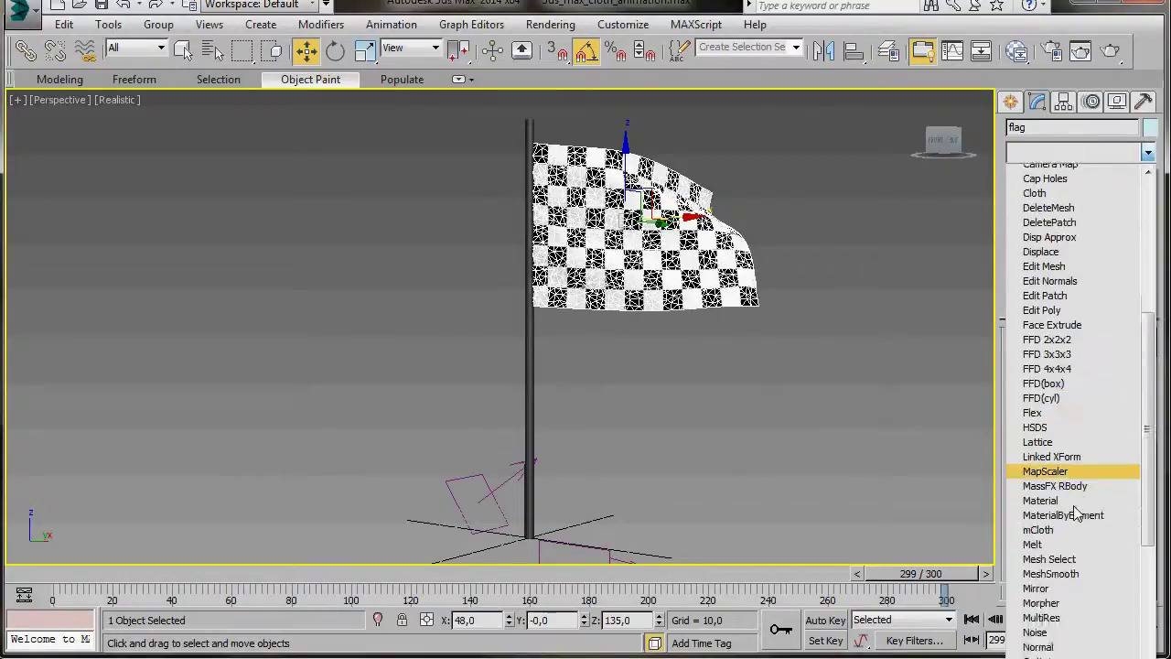
pyautogui.scroll(-5, 1076, 517)
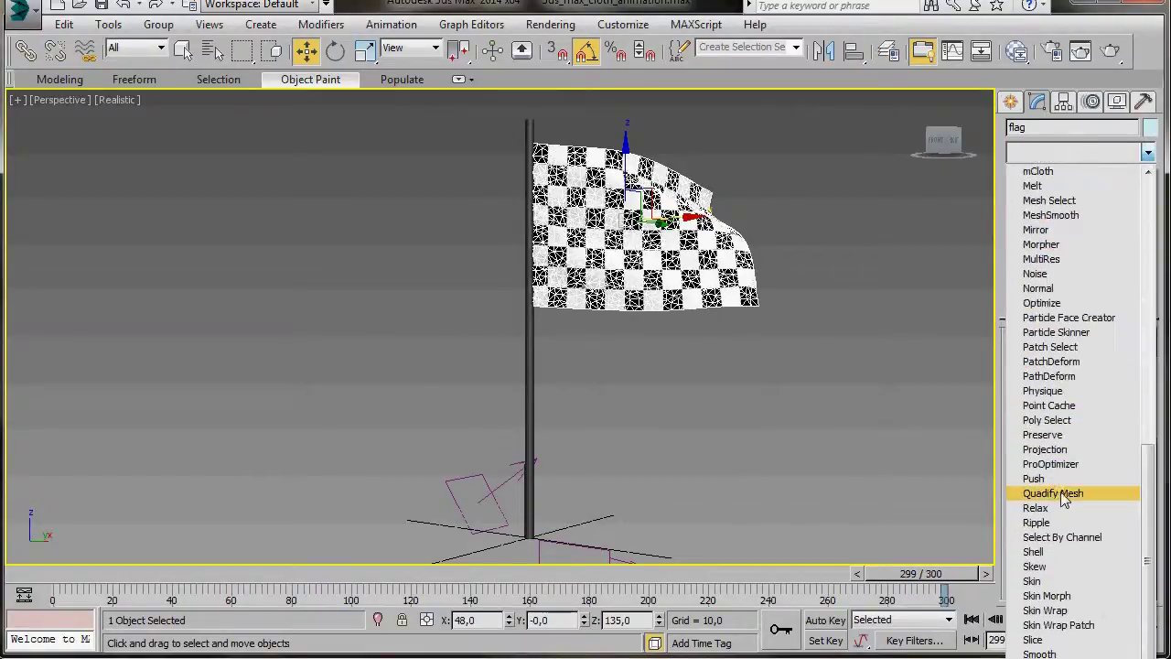
pyautogui.click(1044, 549)
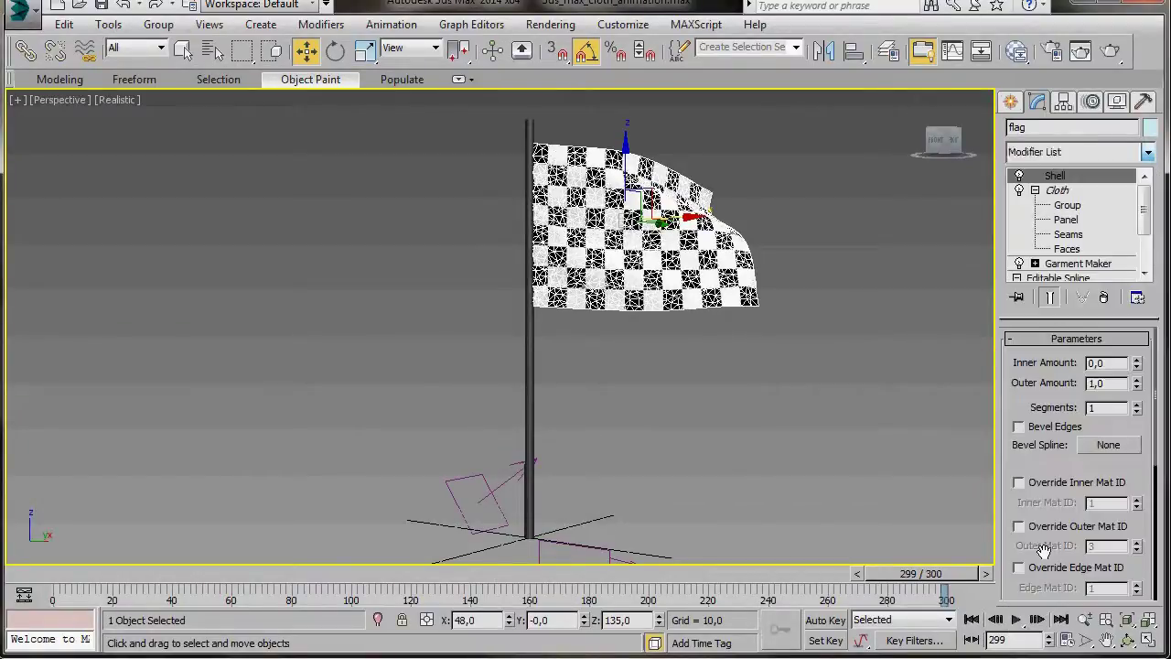
pyautogui.doubleClick(1109, 386)
pyautogui.write('0,1')
pyautogui.press('Return')
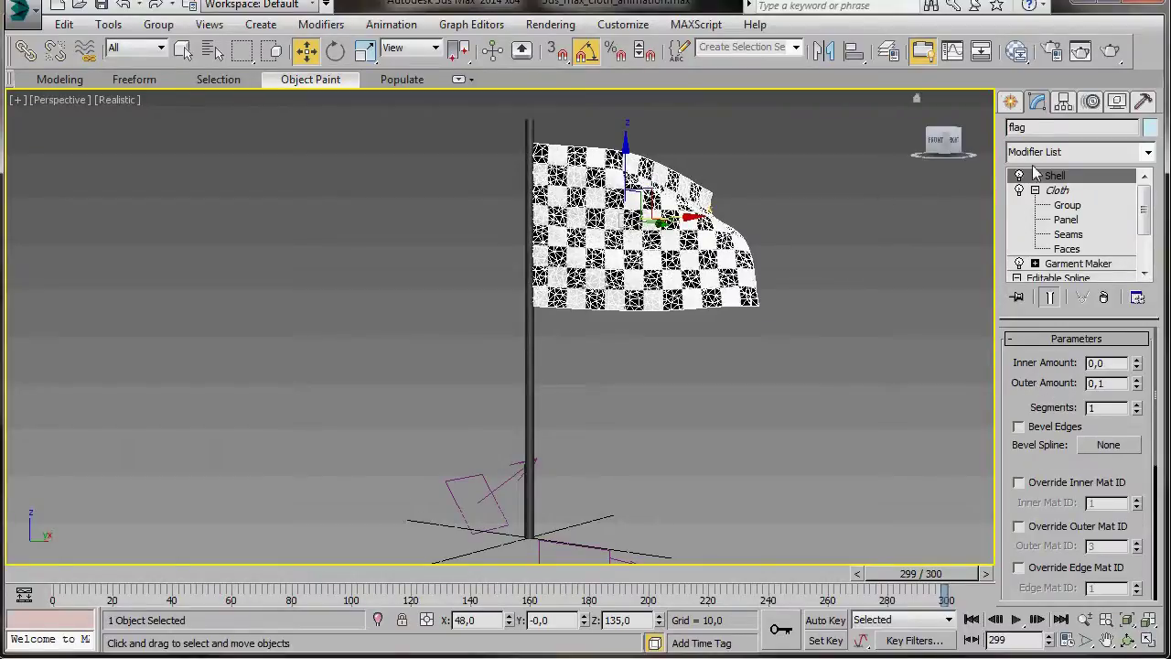
# Step: Add HSDS to the flag with Medium adaptive subdivision, then restore the four-viewport layout
pyautogui.click(1147, 152)
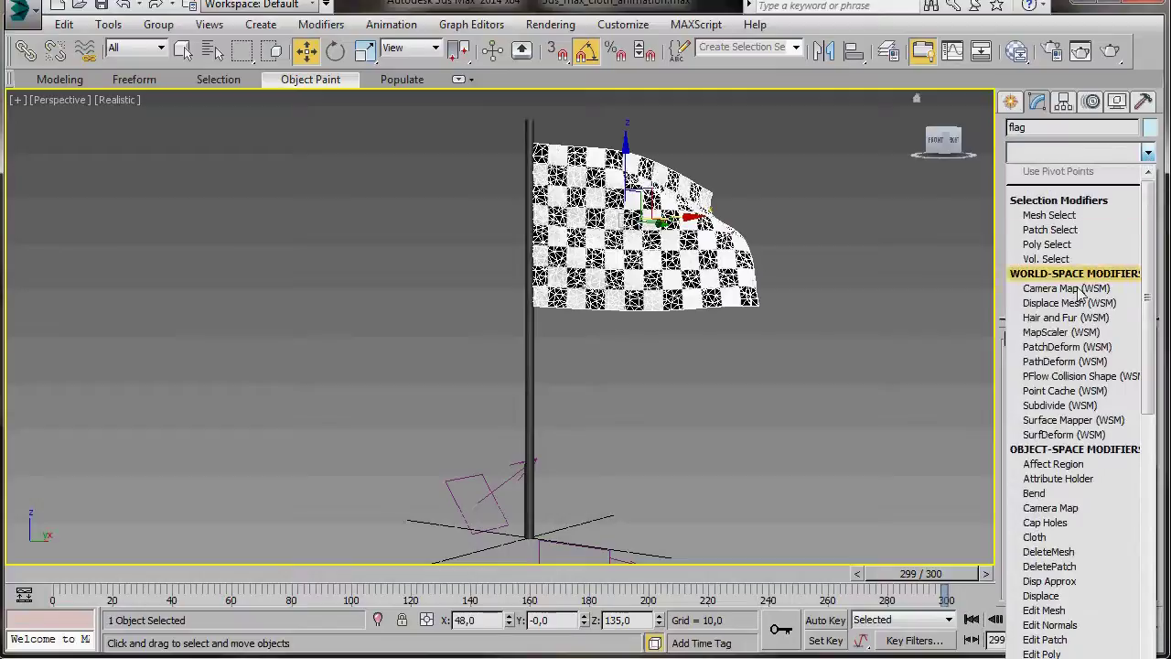
pyautogui.scroll(-7, 1061, 311)
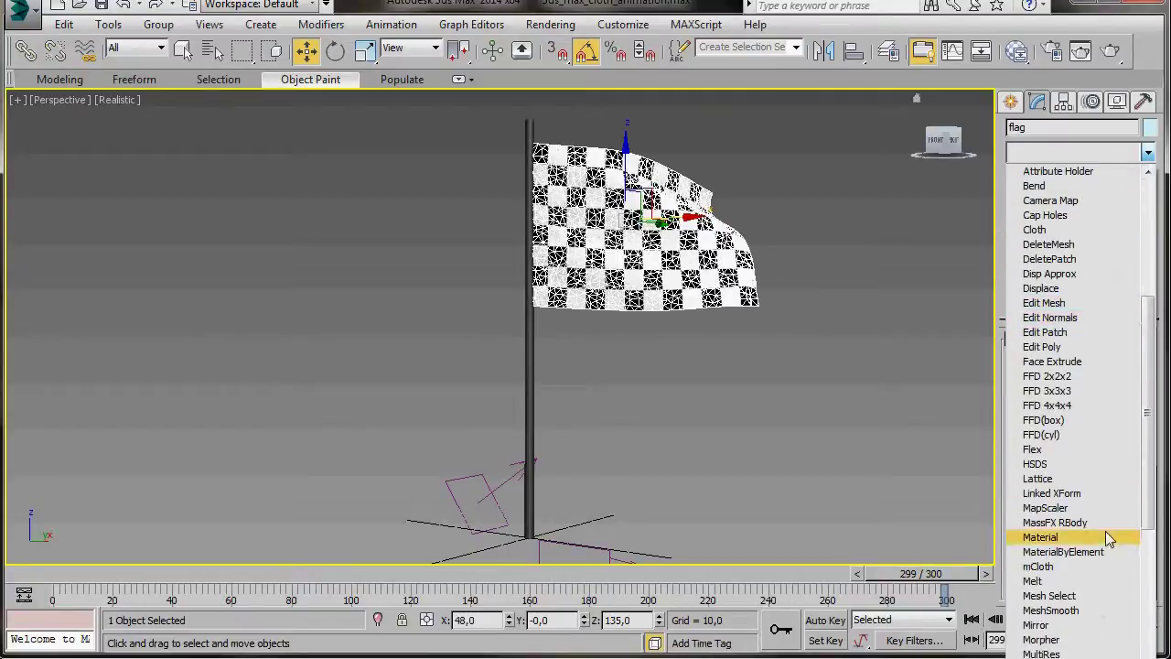
pyautogui.click(1057, 465)
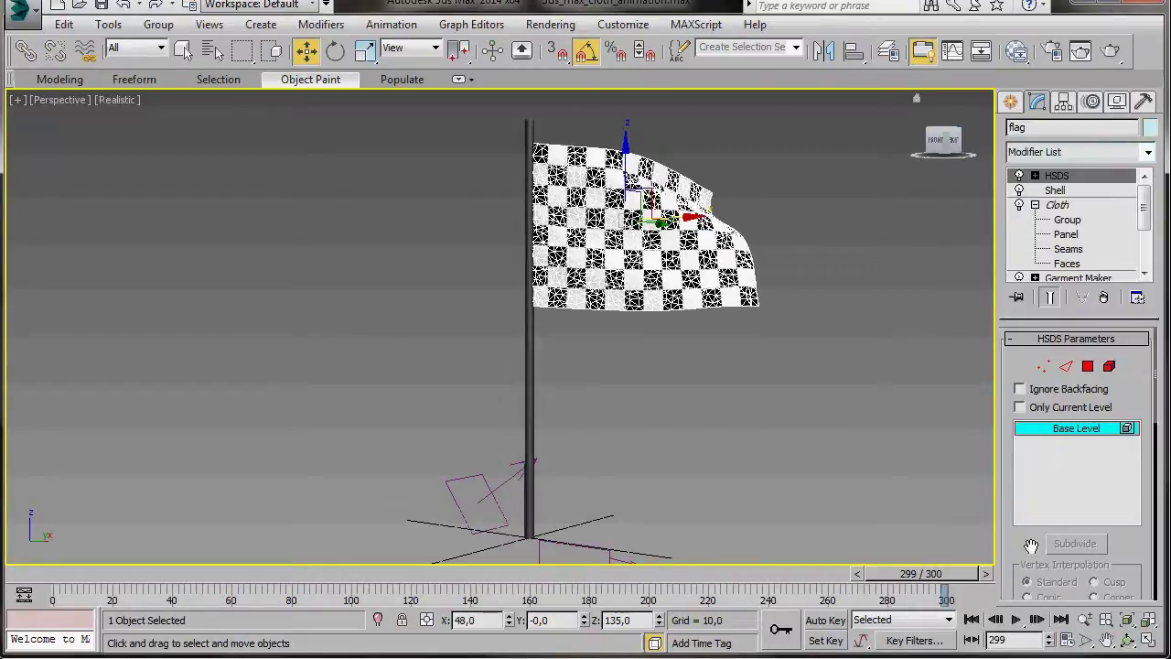
pyautogui.scroll(-5, 1031, 546)
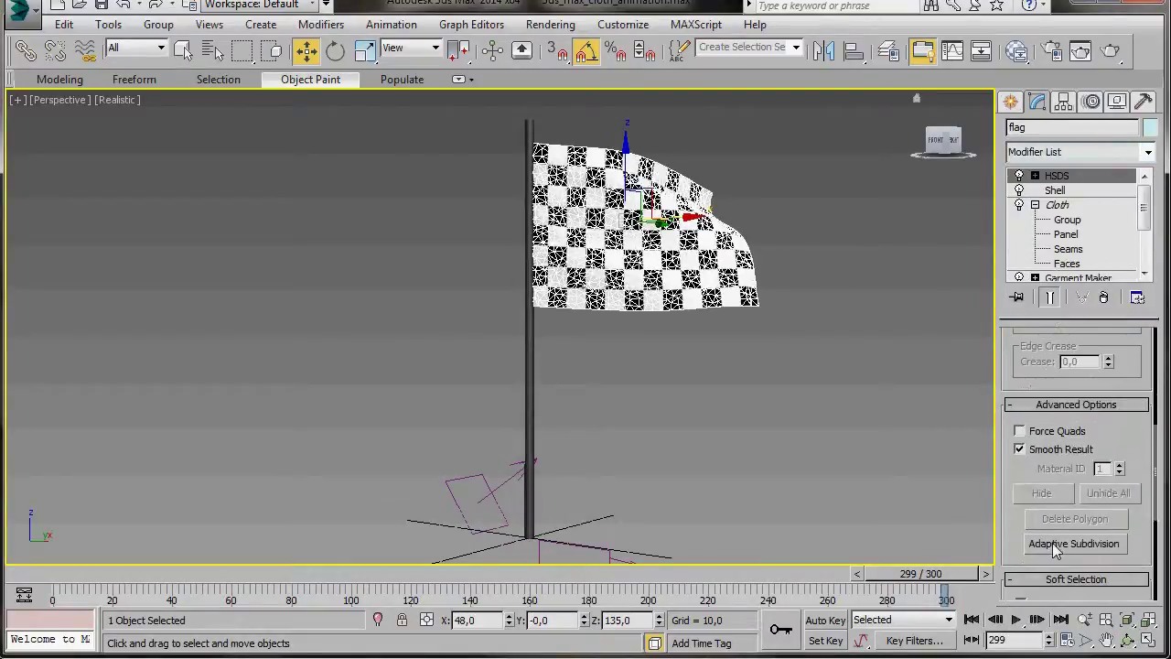
pyautogui.click(1054, 546)
pyautogui.moveTo(476, 226); pyautogui.dragTo(240, 175)
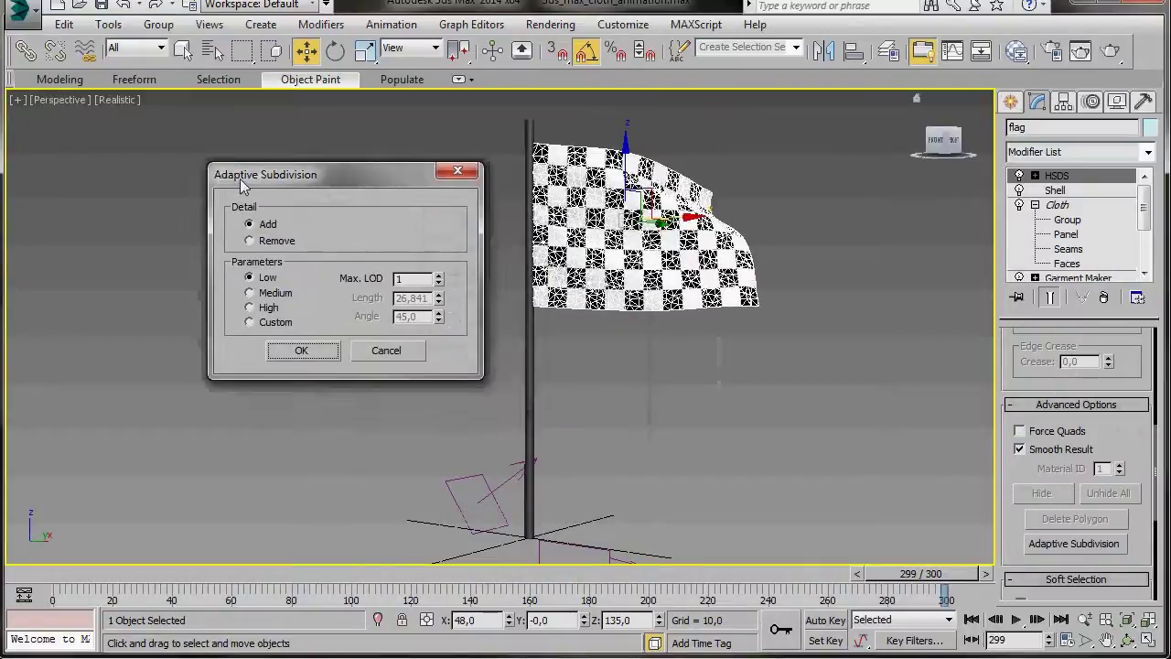
pyautogui.click(249, 294)
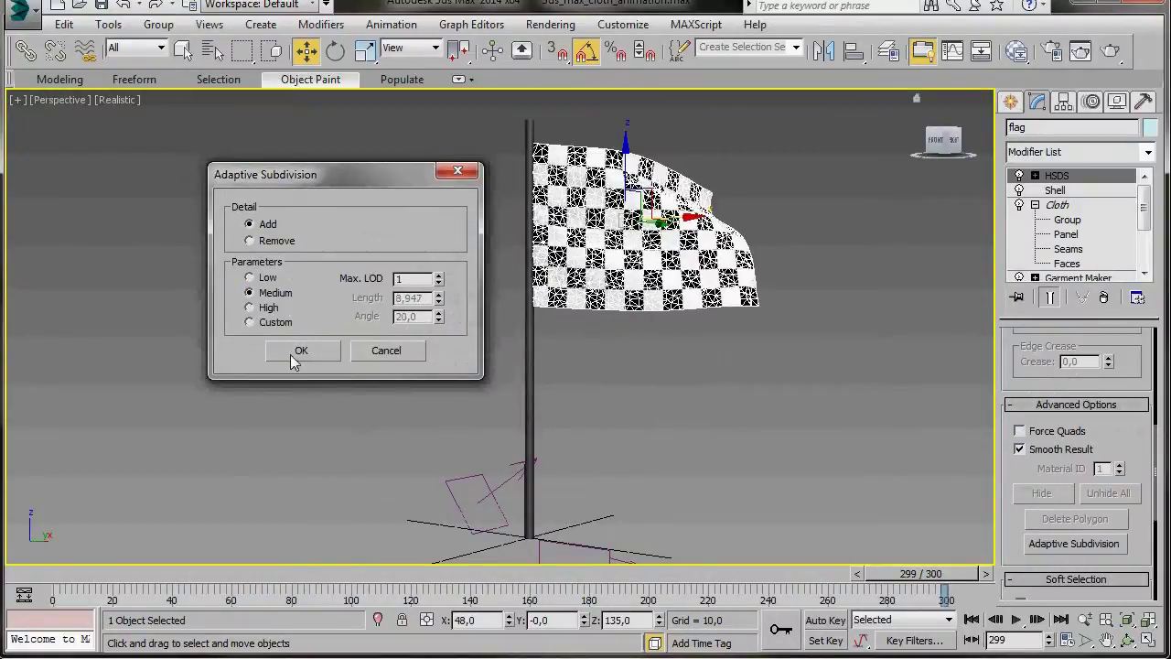
pyautogui.click(300, 351)
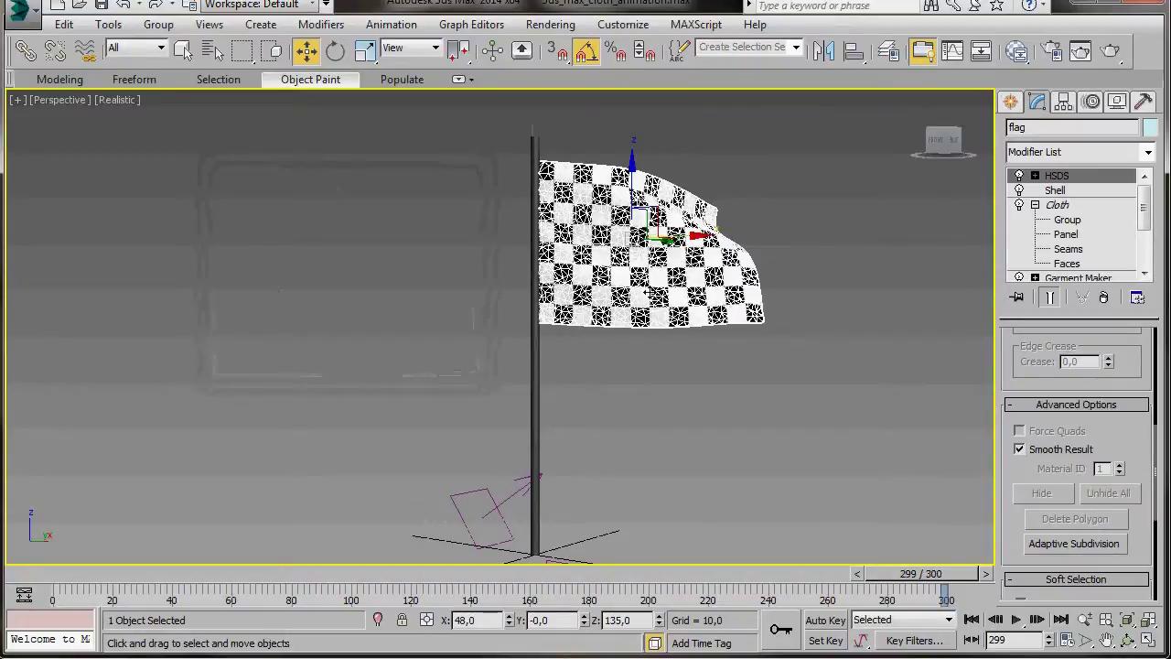
pyautogui.hotkey('alt', 'w')
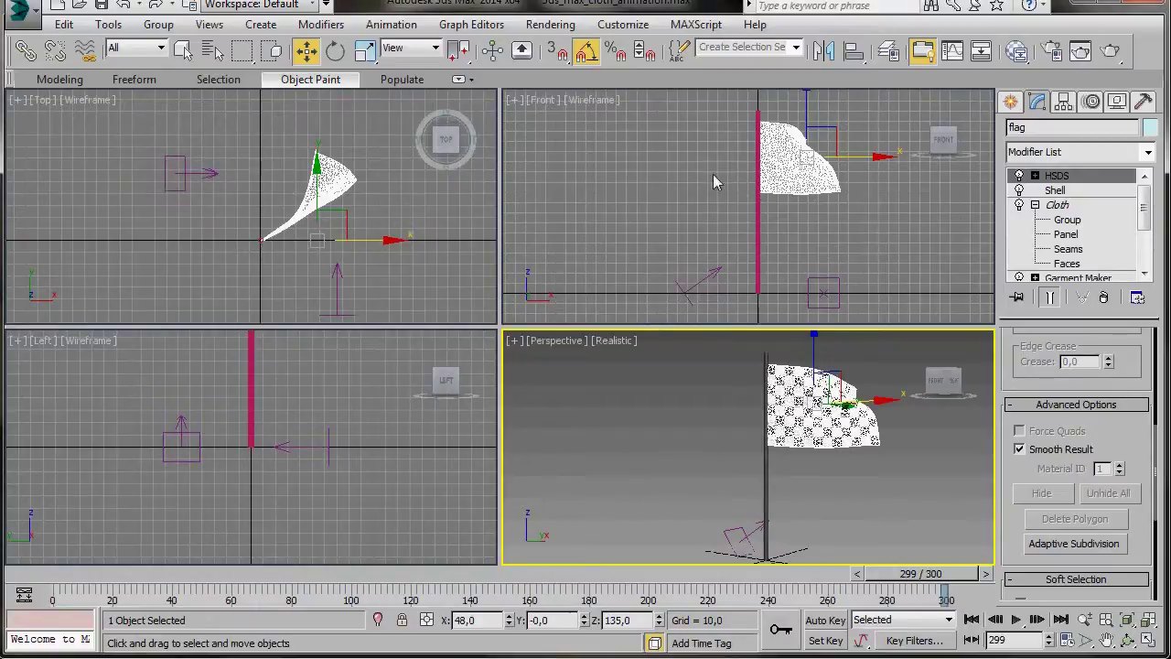
# Step: Select the pole and flag in the Front viewport and group them under the name flag
pyautogui.moveTo(703, 144); pyautogui.dragTo(833, 244)
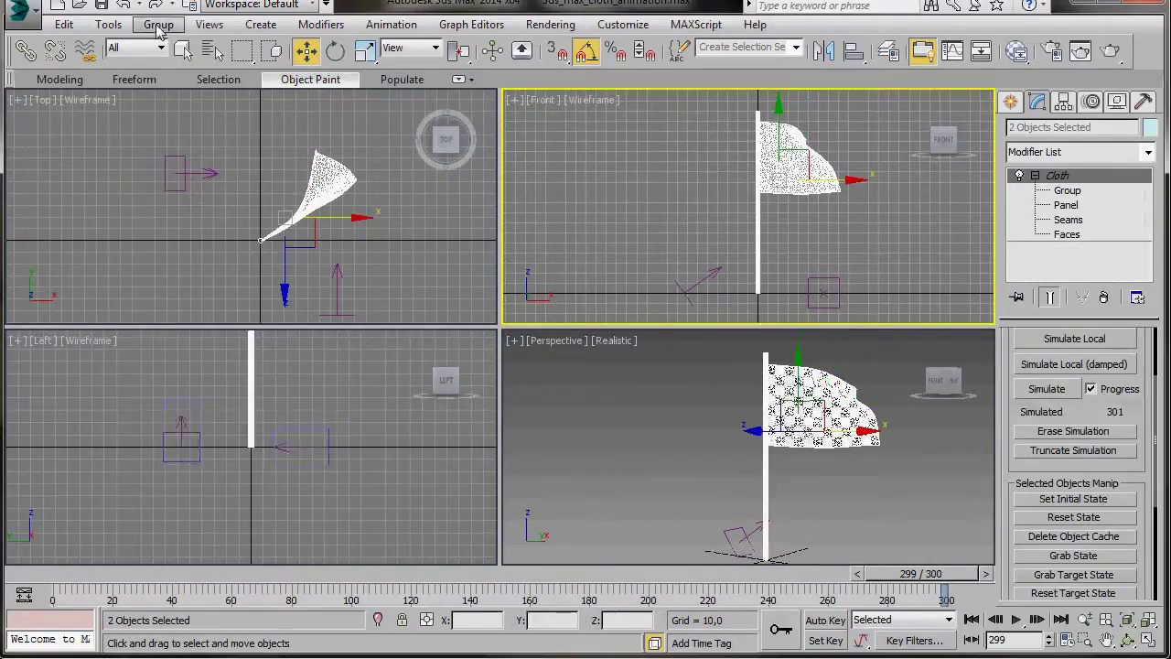
pyautogui.click(159, 26)
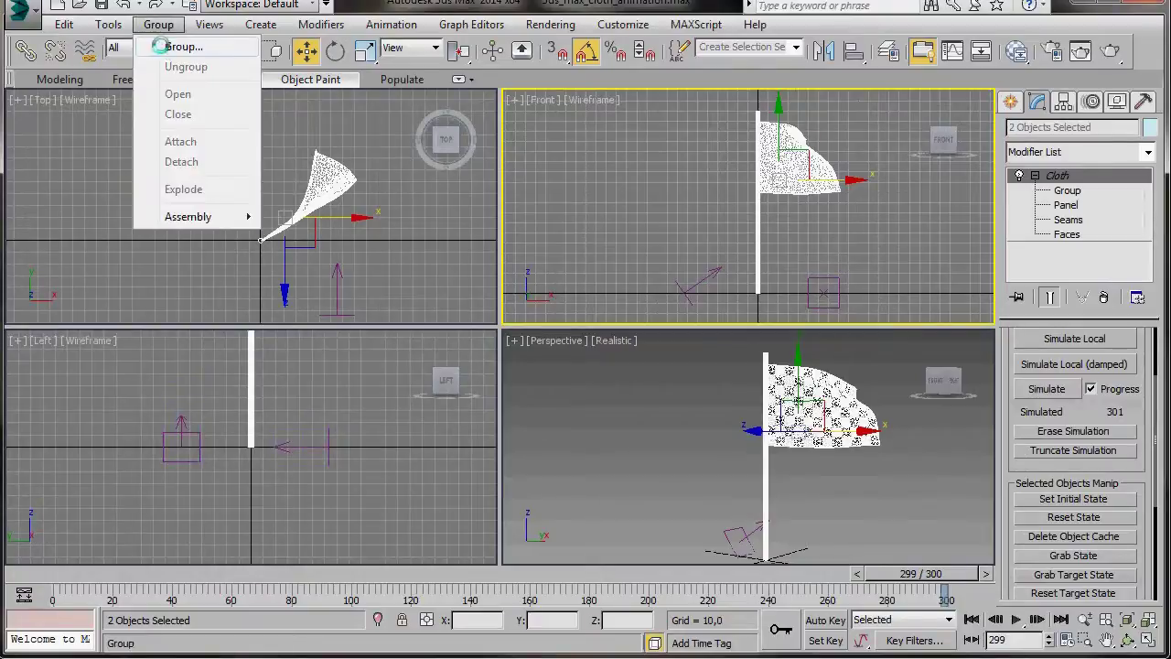
pyautogui.click(181, 46)
pyautogui.moveTo(513, 326); pyautogui.dragTo(435, 325)
pyautogui.write('flag')
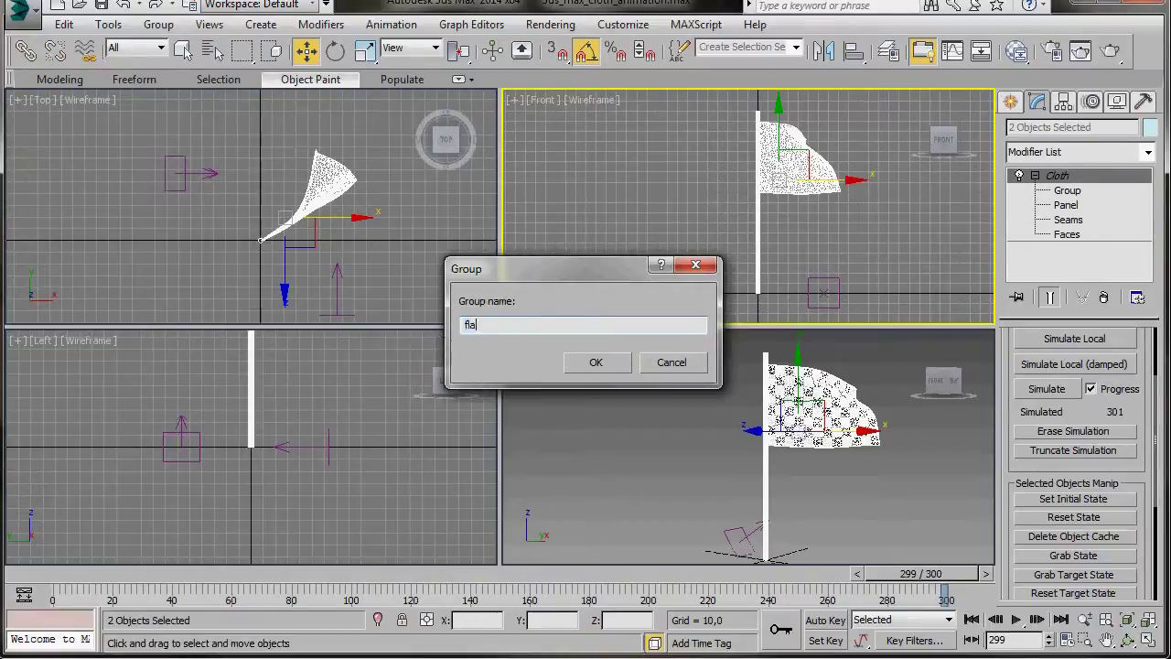
pyautogui.click(596, 362)
pyautogui.rightClick(737, 172)
# Step: Rotate the flag group by -15 degrees
pyautogui.click(765, 195)
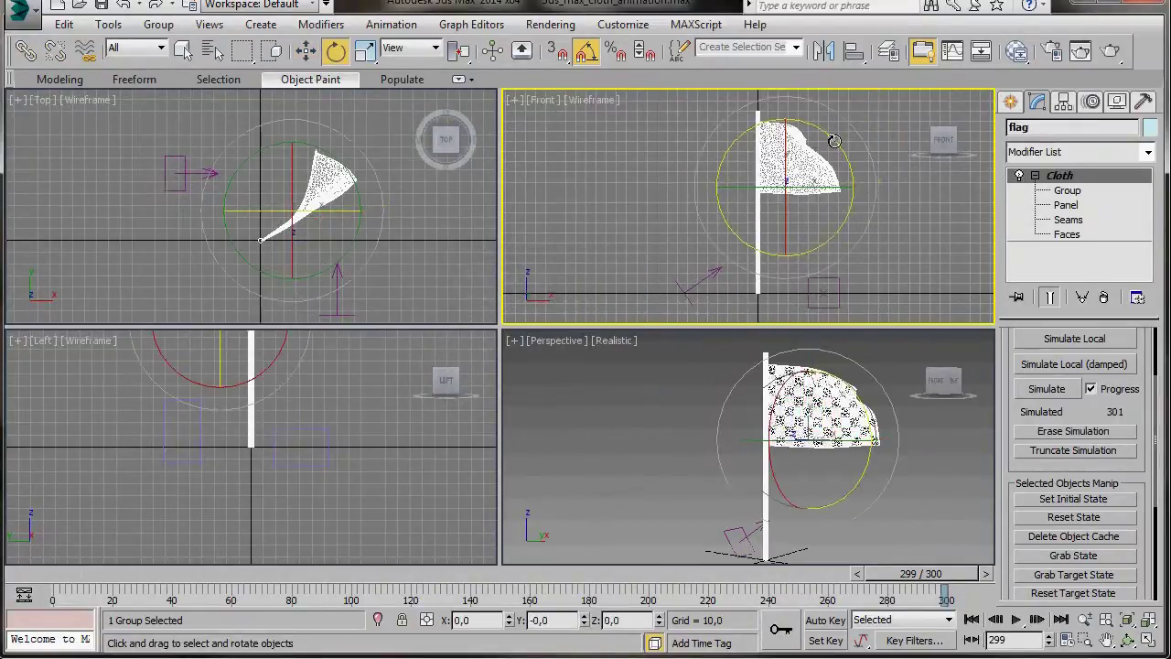
pyautogui.moveTo(833, 141); pyautogui.dragTo(834, 157)
pyautogui.rightClick(818, 163)
pyautogui.click(837, 175)
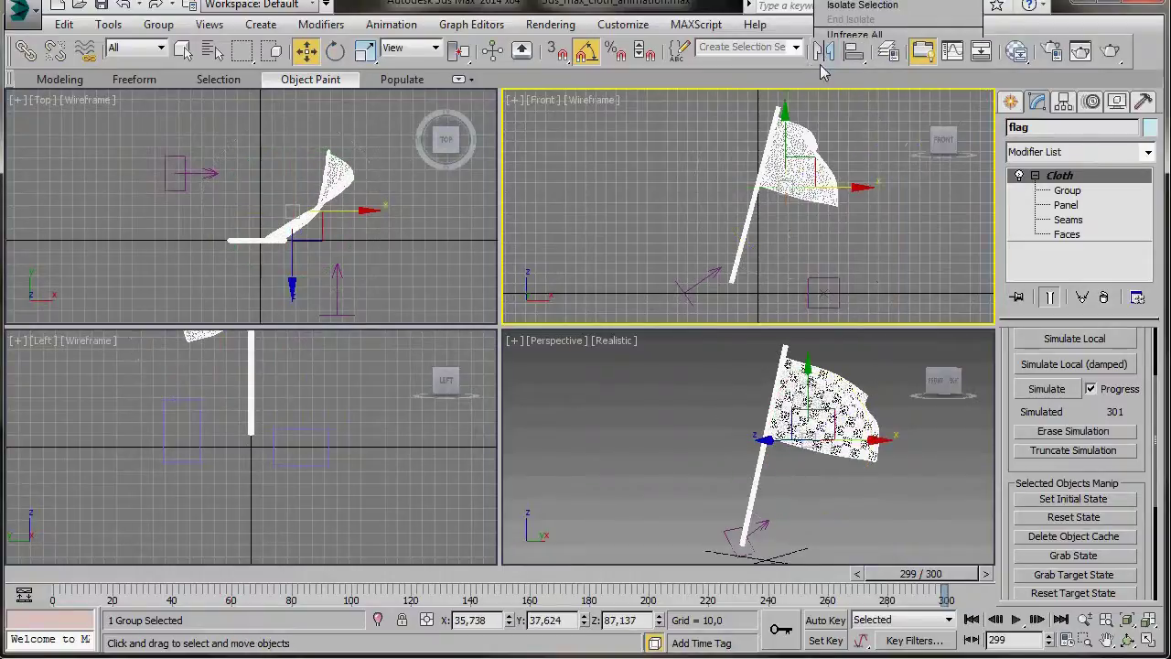
# Step: Mirror the group on X as an instance, flag002, and move it so the poles cross
pyautogui.click(824, 51)
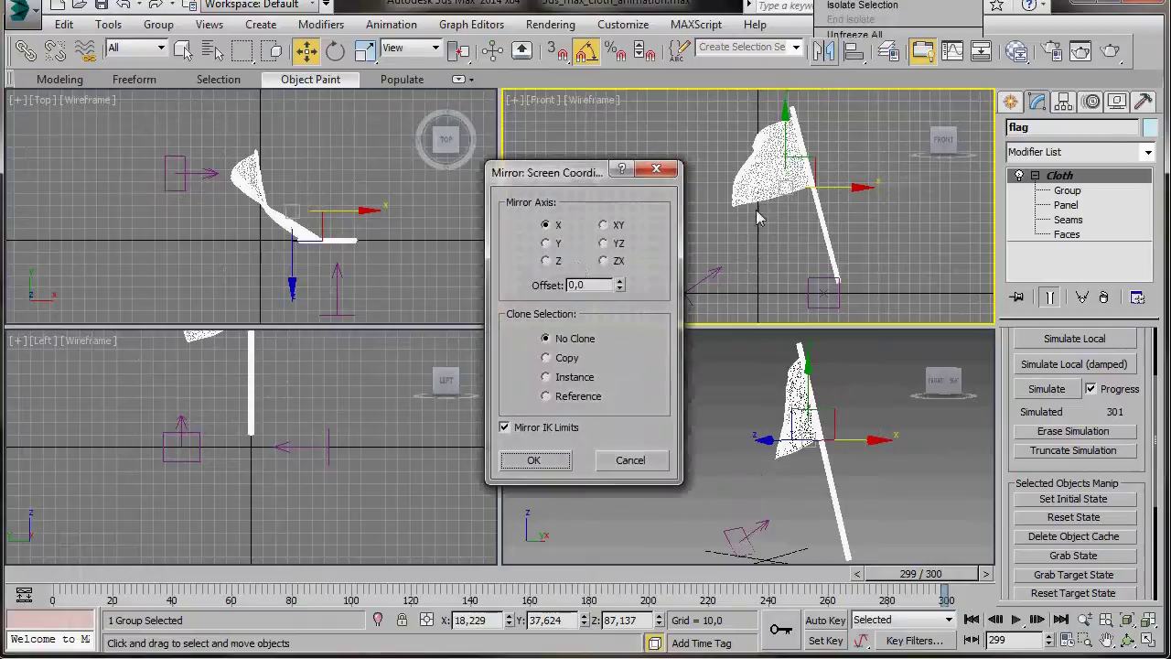
pyautogui.click(547, 379)
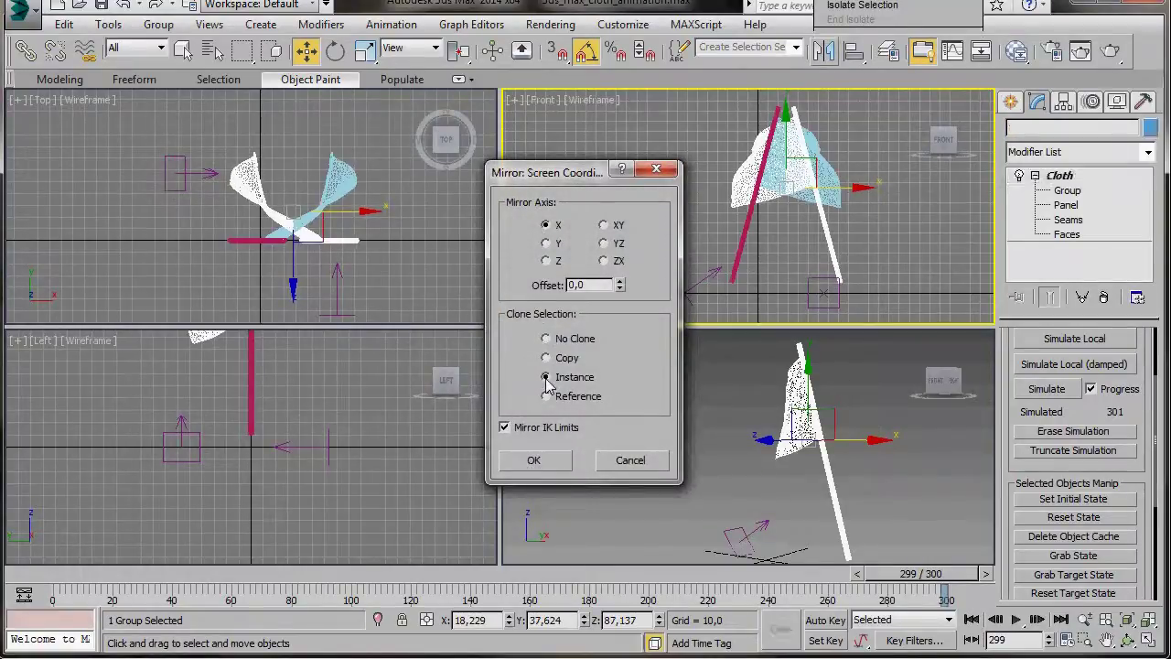
pyautogui.press('Return')
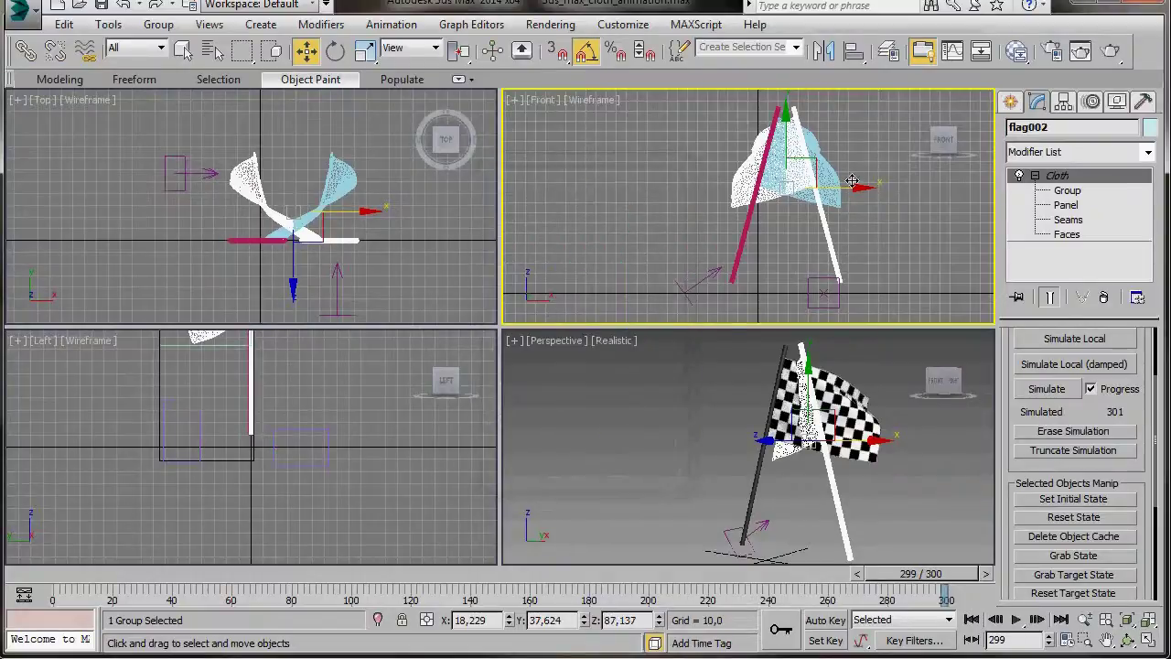
pyautogui.moveTo(859, 187); pyautogui.dragTo(792, 192)
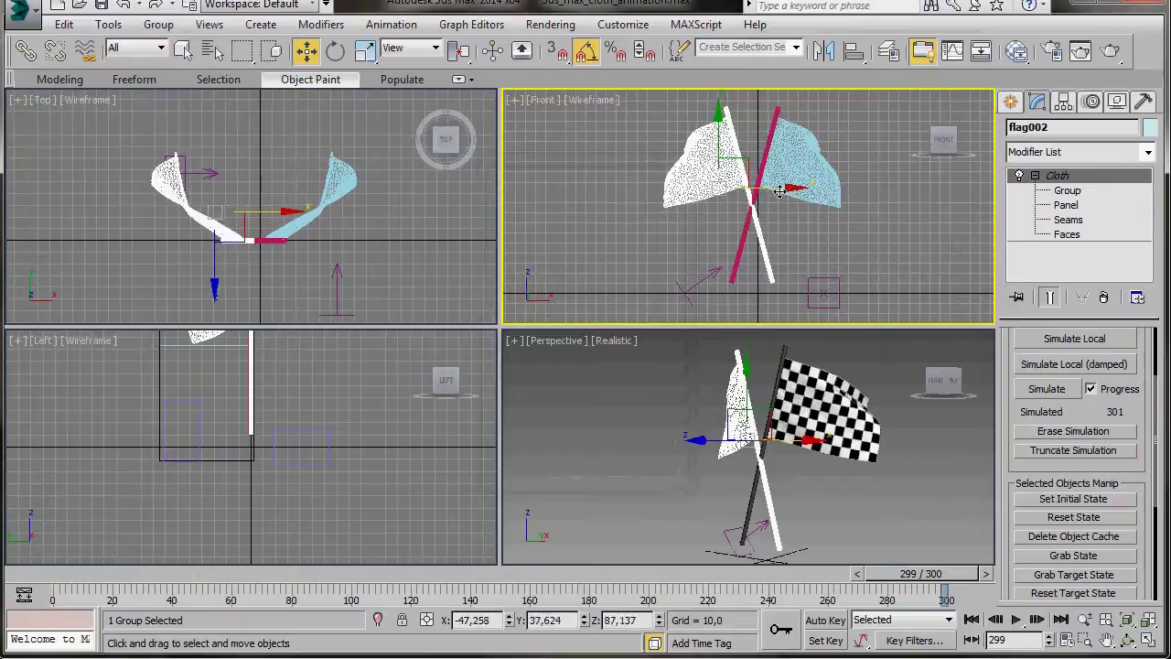
pyautogui.scroll(6, 258, 291)
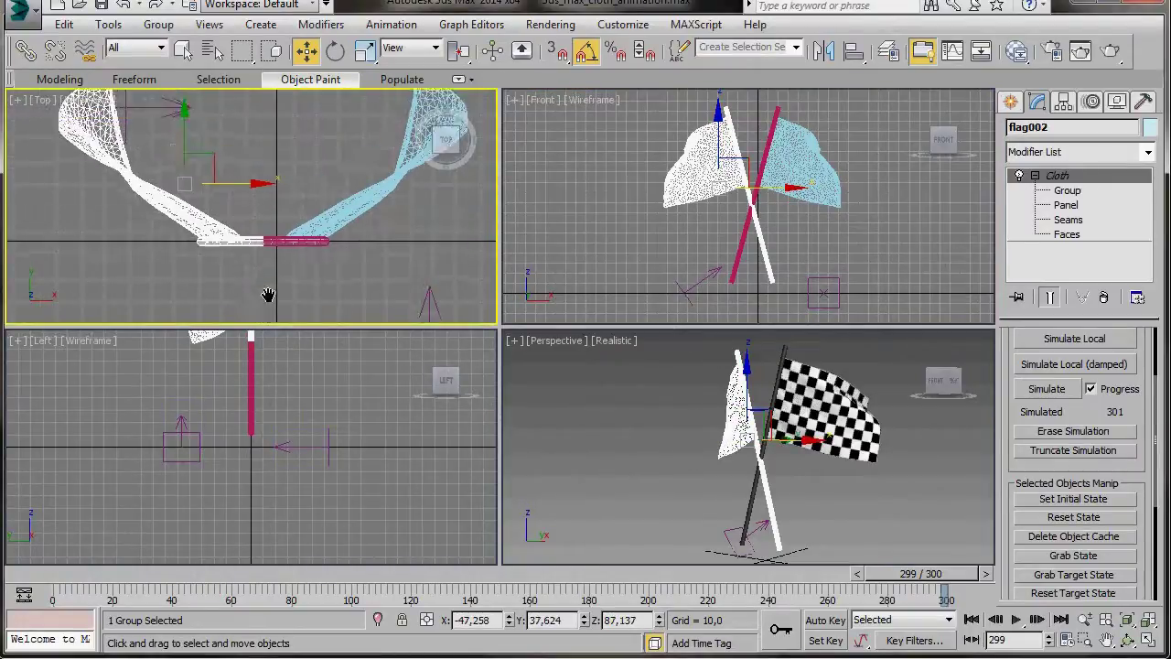
pyautogui.scroll(3, 274, 304)
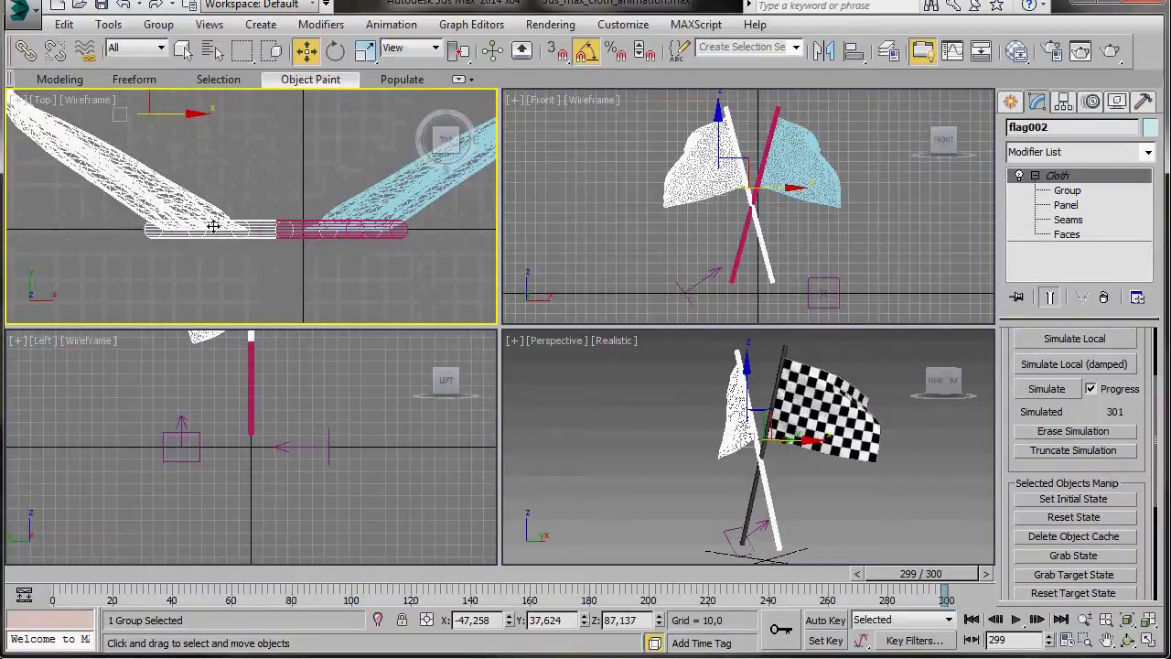
pyautogui.moveTo(208, 201); pyautogui.dragTo(227, 262, button='middle')
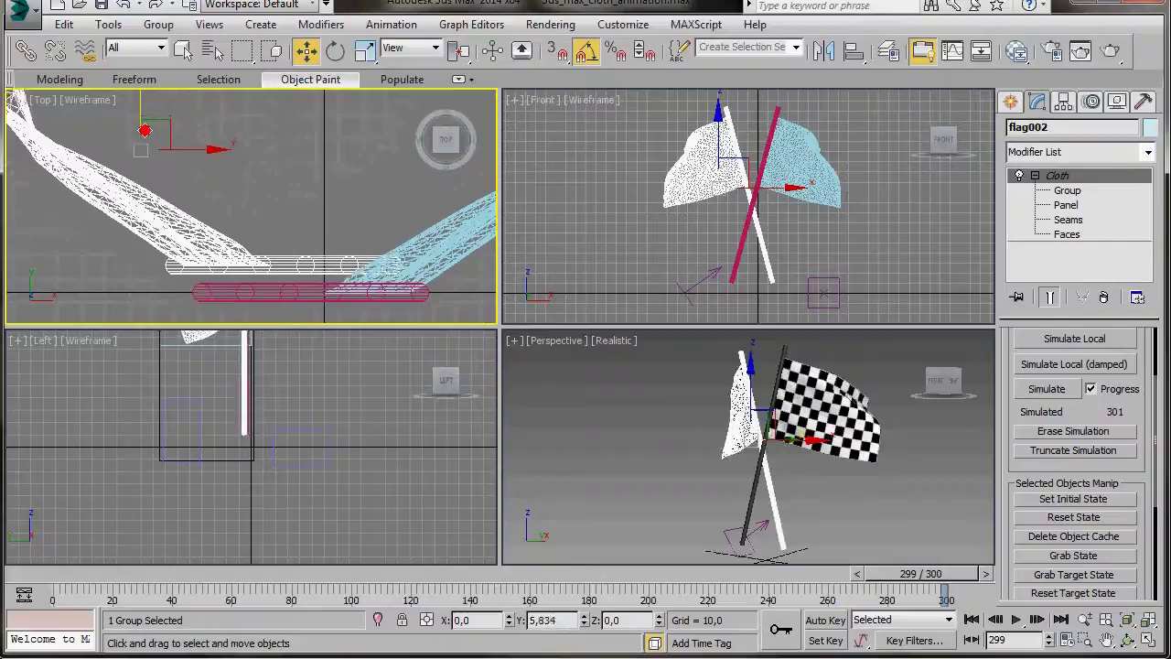
pyautogui.click(243, 262)
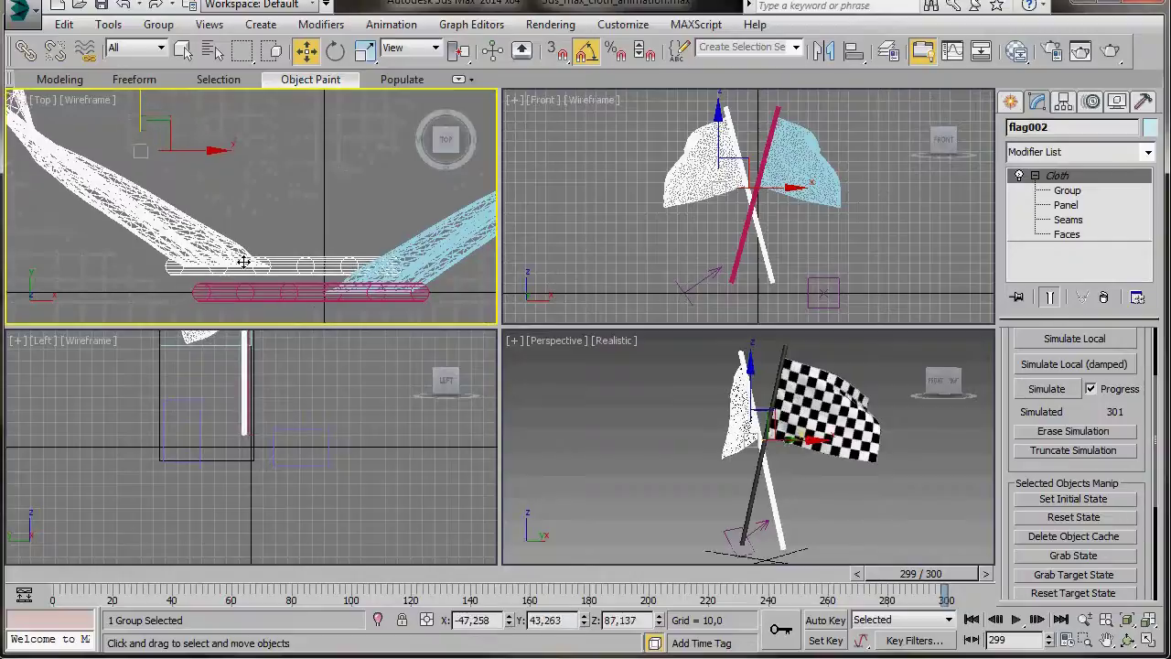
# Step: Deselect, maximize the Perspective view facing both flags, and play the wind animation
pyautogui.click(556, 403)
pyautogui.hotkey('alt', 'w')
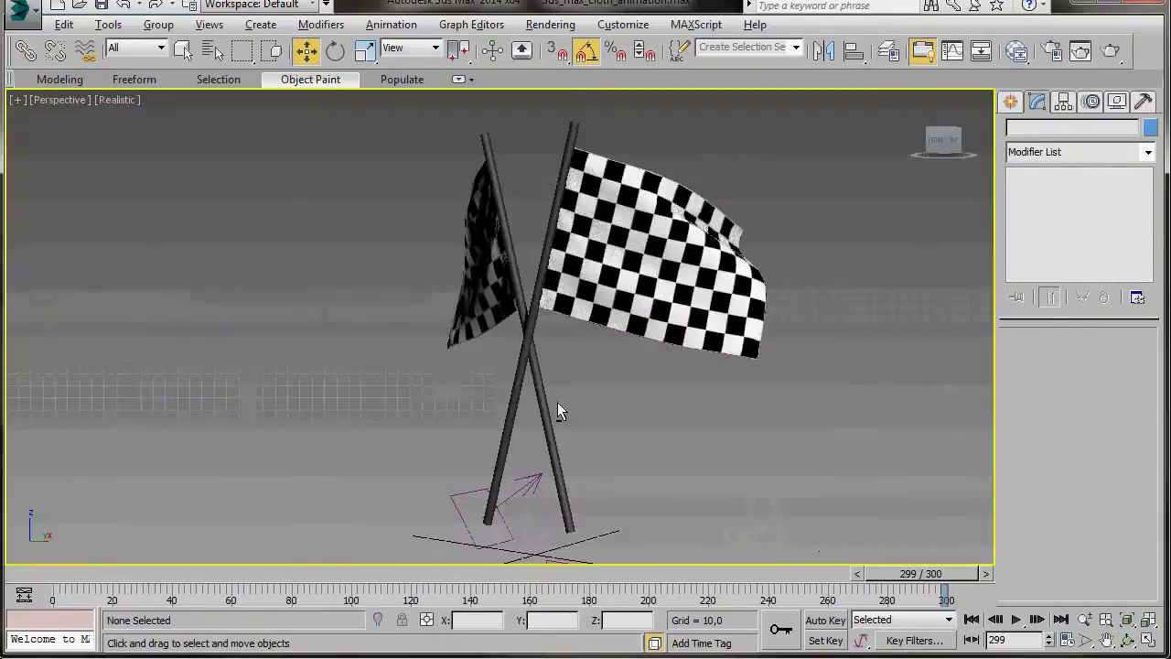
pyautogui.moveTo(597, 430)
pyautogui.keyDown('alt'); pyautogui.mouseDown(button='middle')
pyautogui.moveTo(656, 429)
pyautogui.moveTo(578, 433)
pyautogui.mouseUp(button='middle'); pyautogui.keyUp('alt')
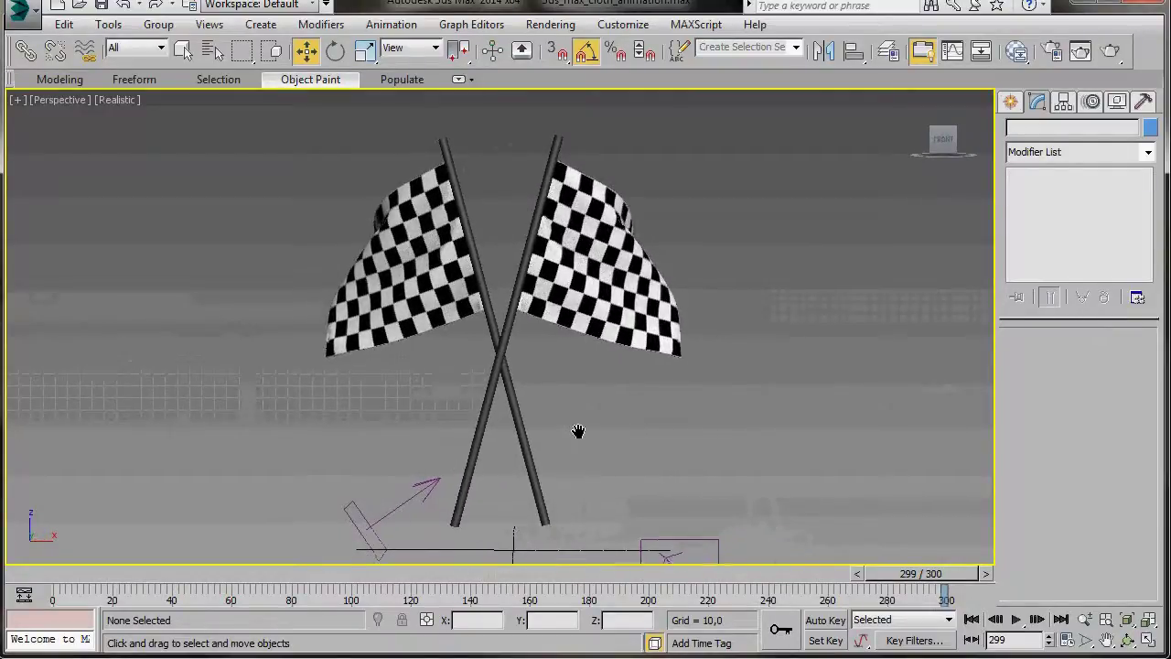
pyautogui.click(1015, 620)
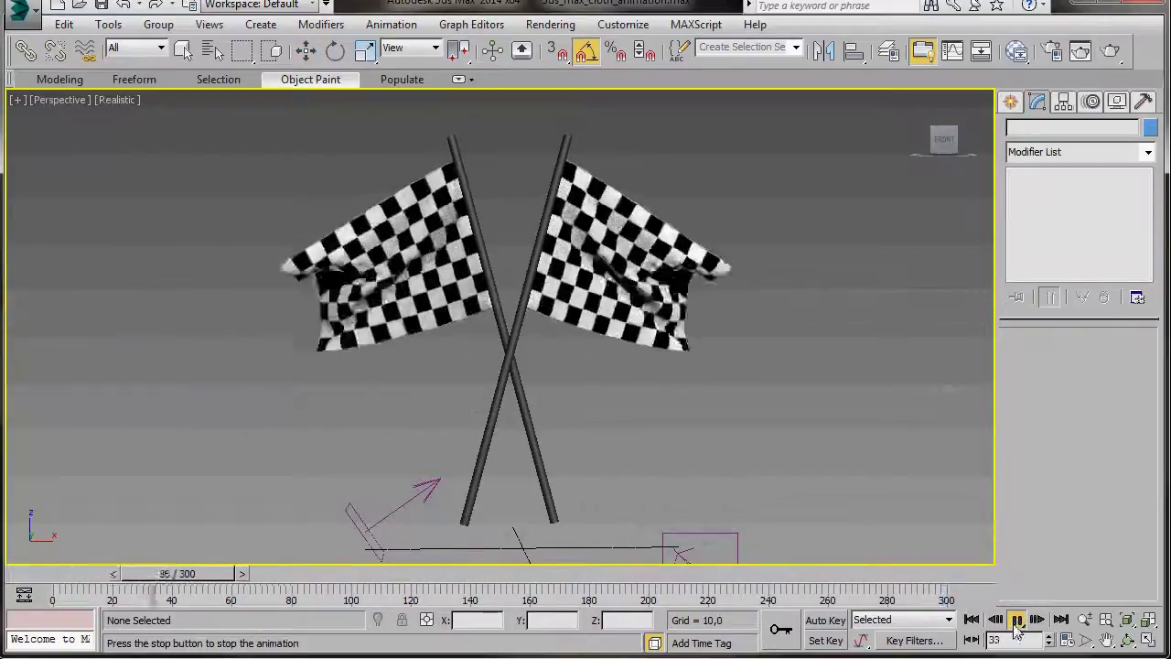